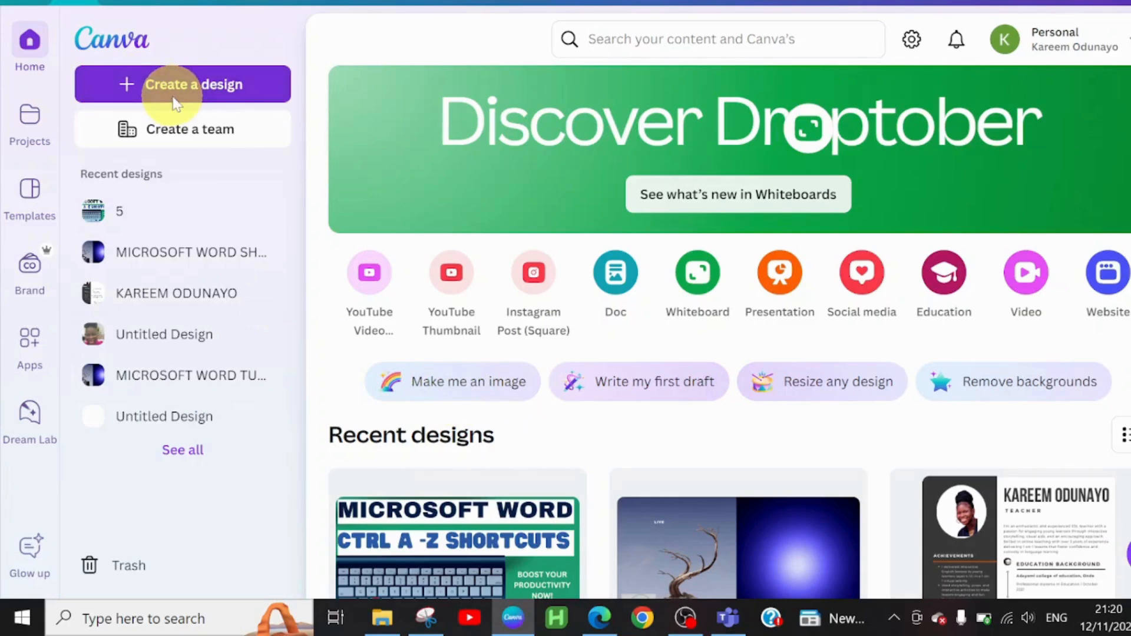
# Step: Start a custom-size design, enter 2.5 as width and 6 as height, and switch the units to inches
pyautogui.click(176, 103)
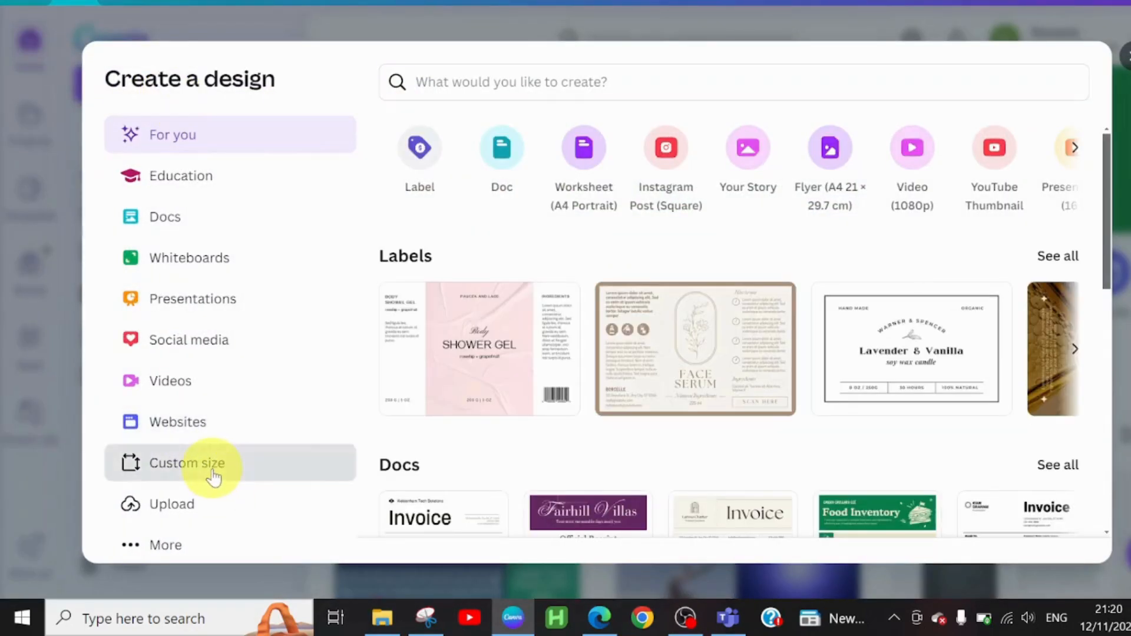
pyautogui.click(213, 477)
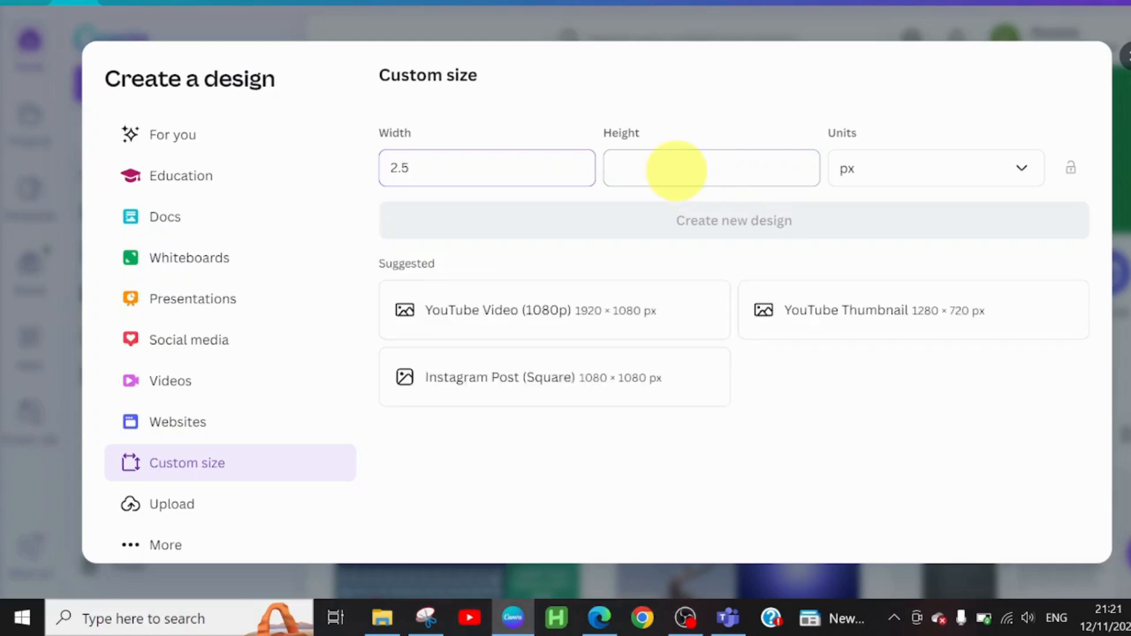
pyautogui.click(677, 170)
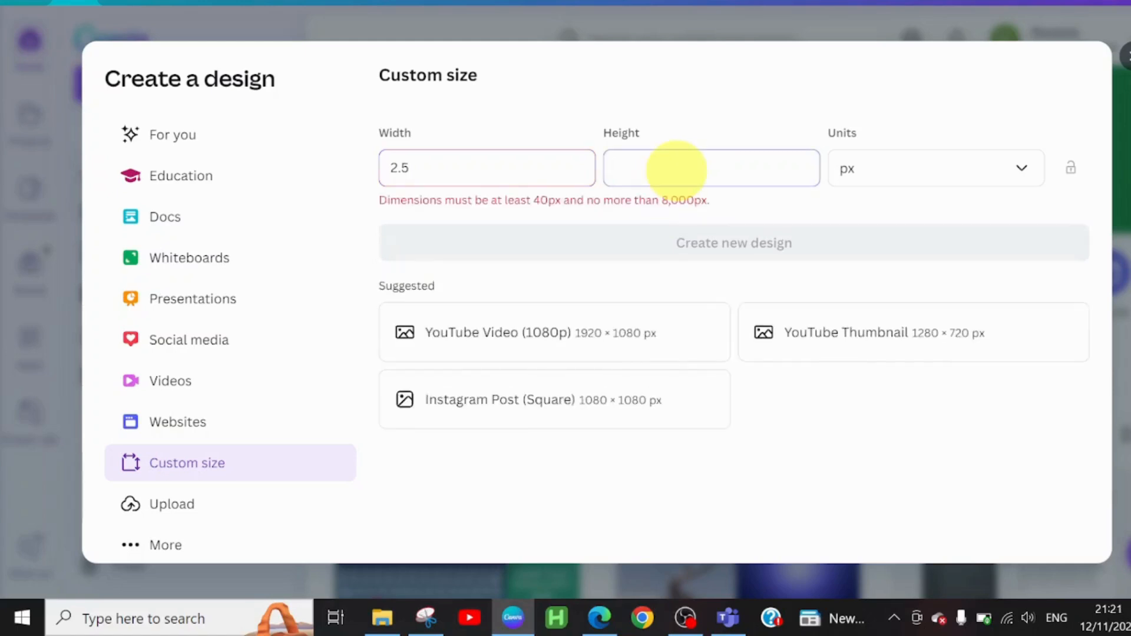
pyautogui.write('6')
pyautogui.click(871, 171)
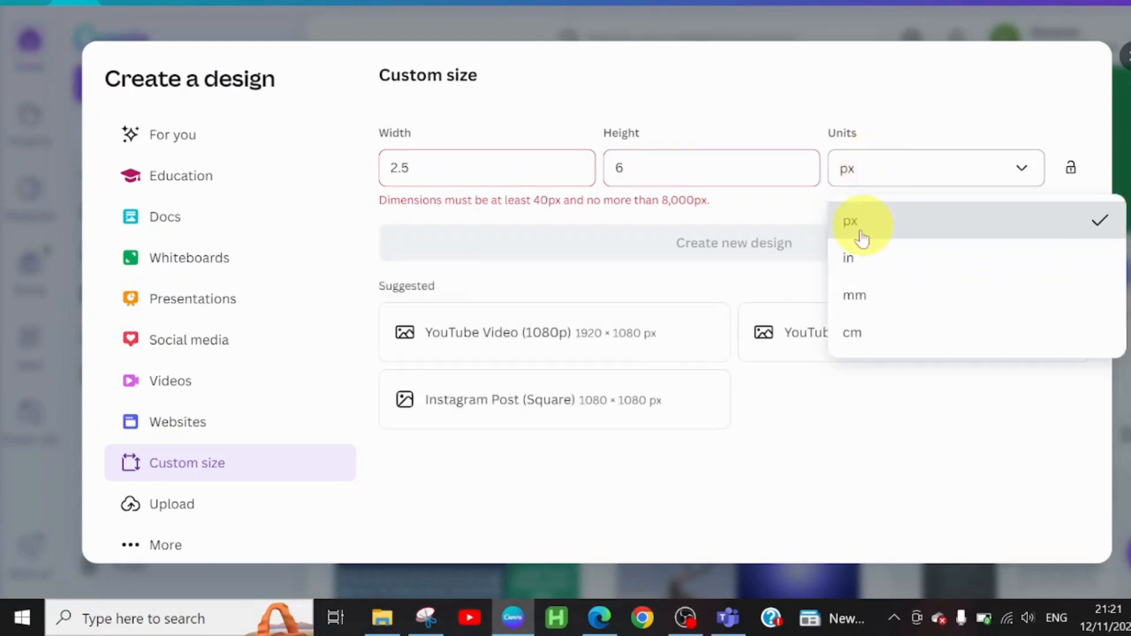
pyautogui.click(849, 259)
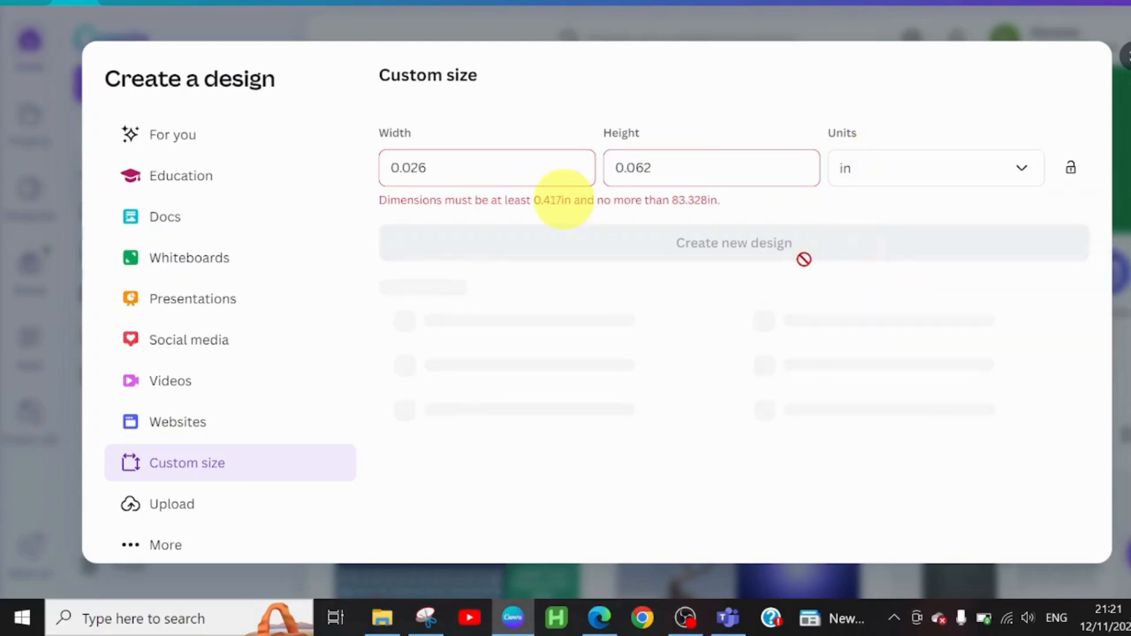
# Step: Set the custom size to 2.5 in wide and 6 in high and create the blank design
pyautogui.click(504, 164)
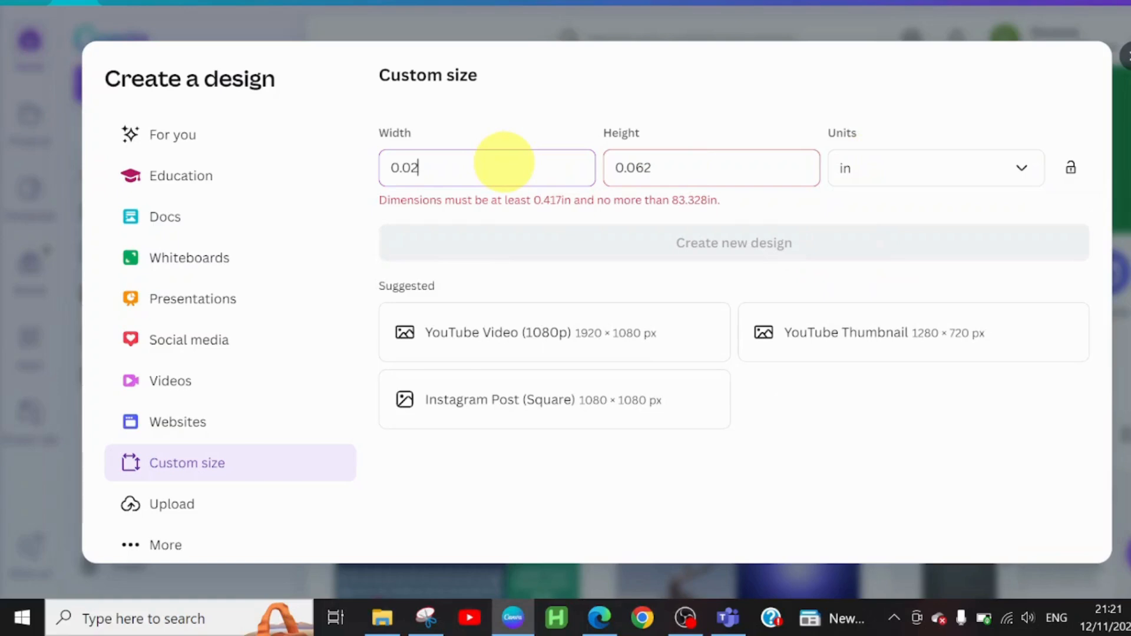
pyautogui.press('BackSpace')
pyautogui.press('BackSpace')
pyautogui.press('BackSpace')
pyautogui.press('BackSpace')
pyautogui.write('2.5')
pyautogui.click(658, 168)
pyautogui.press('BackSpace')
pyautogui.press('BackSpace')
pyautogui.press('BackSpace')
pyautogui.press('BackSpace')
pyautogui.press('BackSpace')
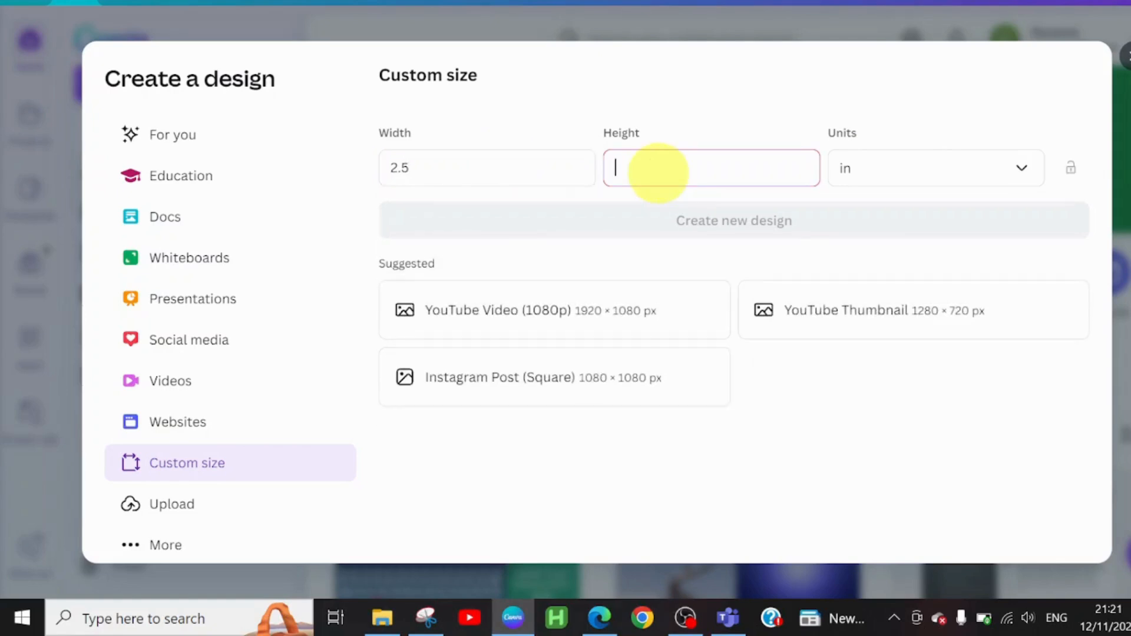
pyautogui.write('6')
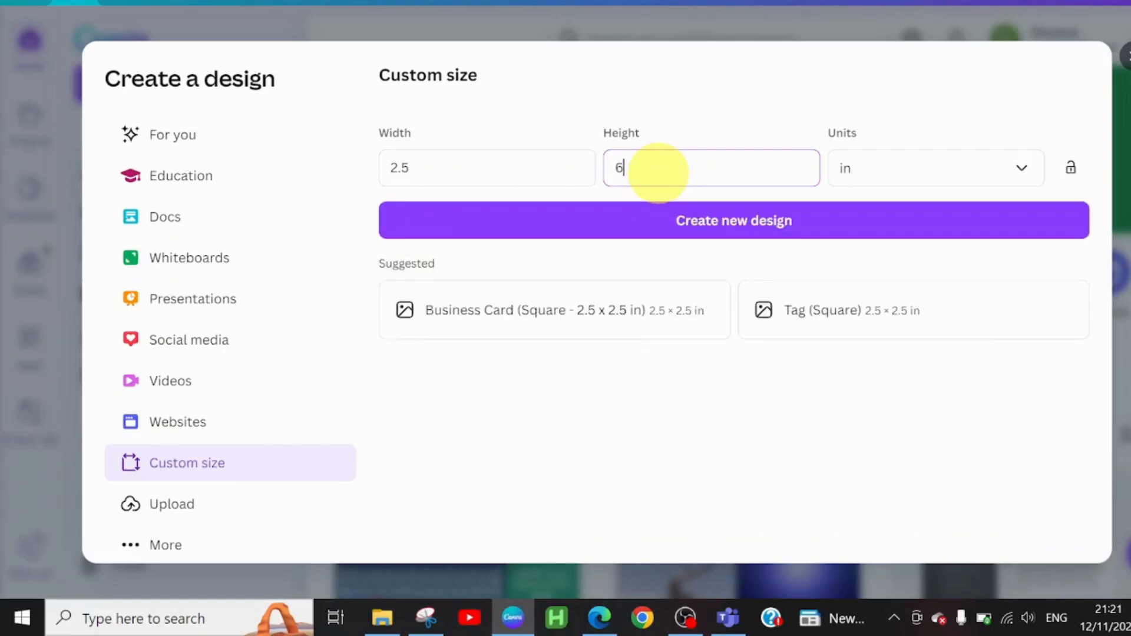
pyautogui.click(765, 235)
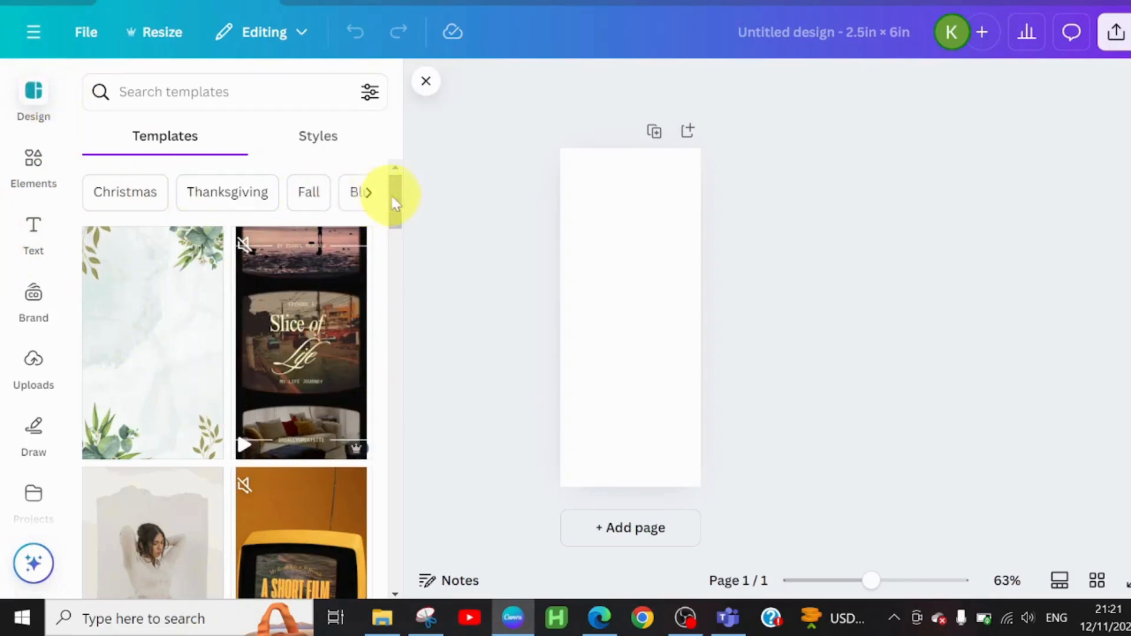
# Step: Search the design elements for MUTED GREEN
pyautogui.moveTo(394, 196); pyautogui.dragTo(434, 202)
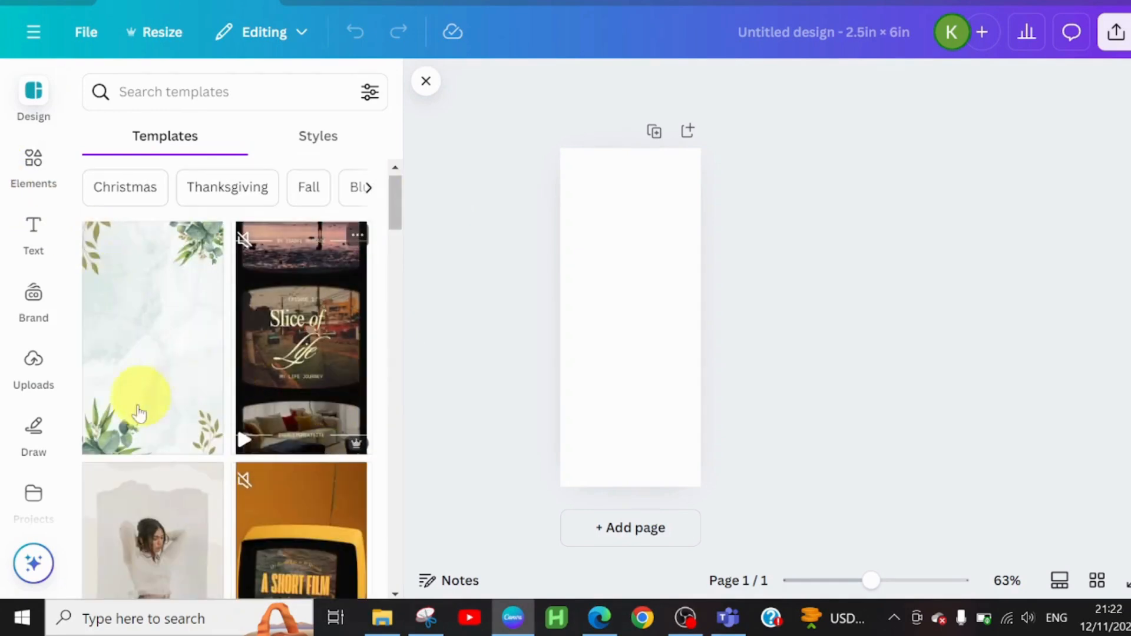
pyautogui.click(34, 176)
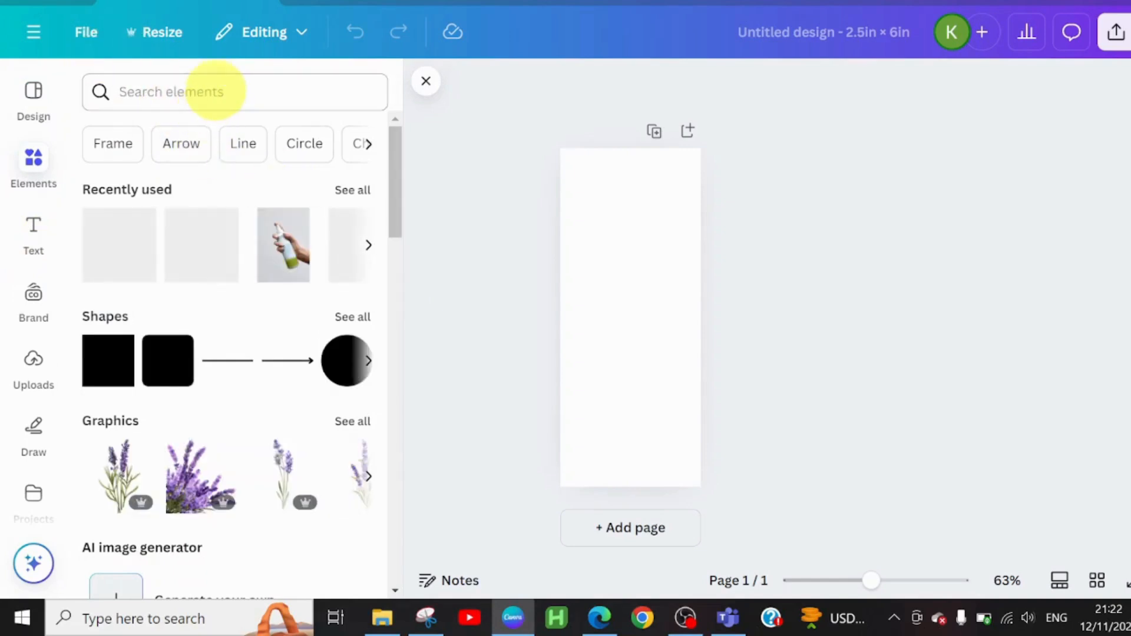
pyautogui.click(215, 90)
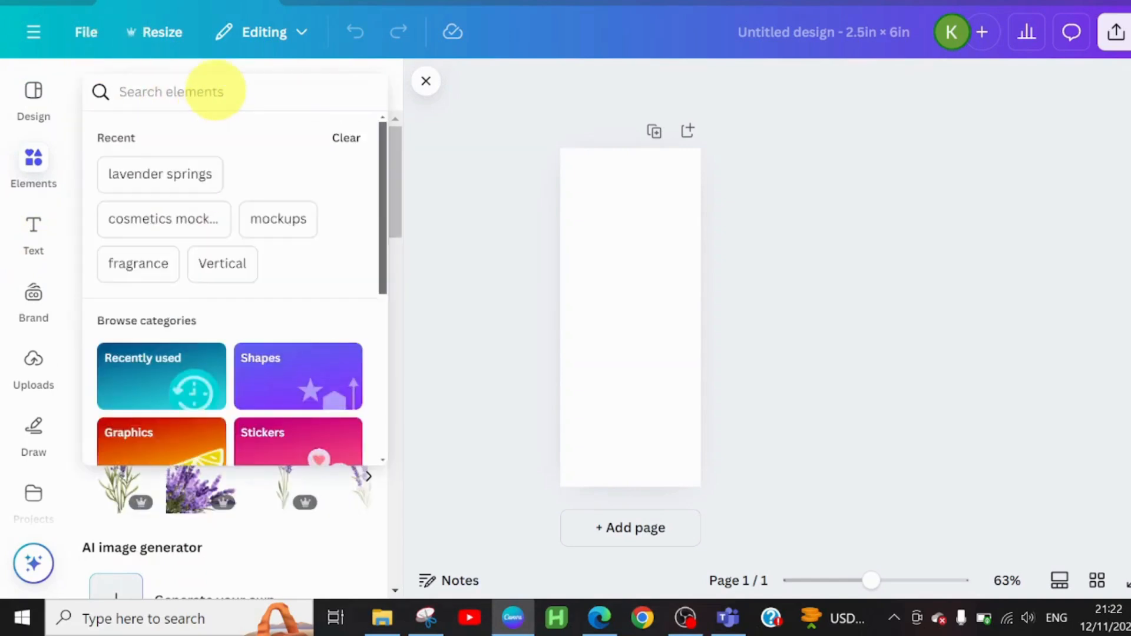
pyautogui.write('muted')
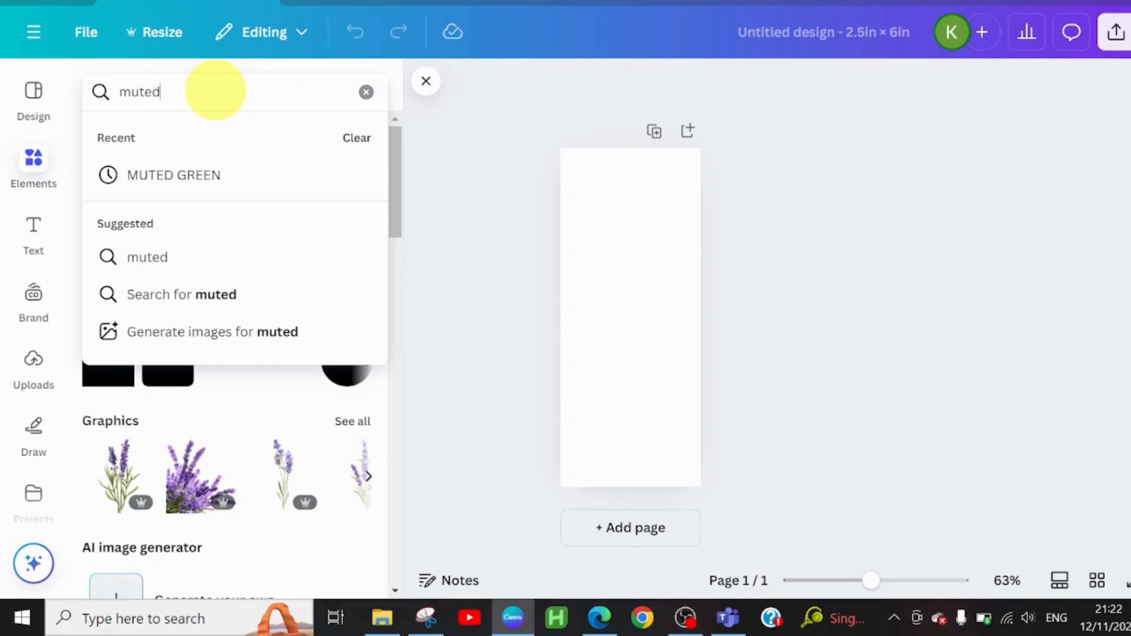
pyautogui.click(139, 176)
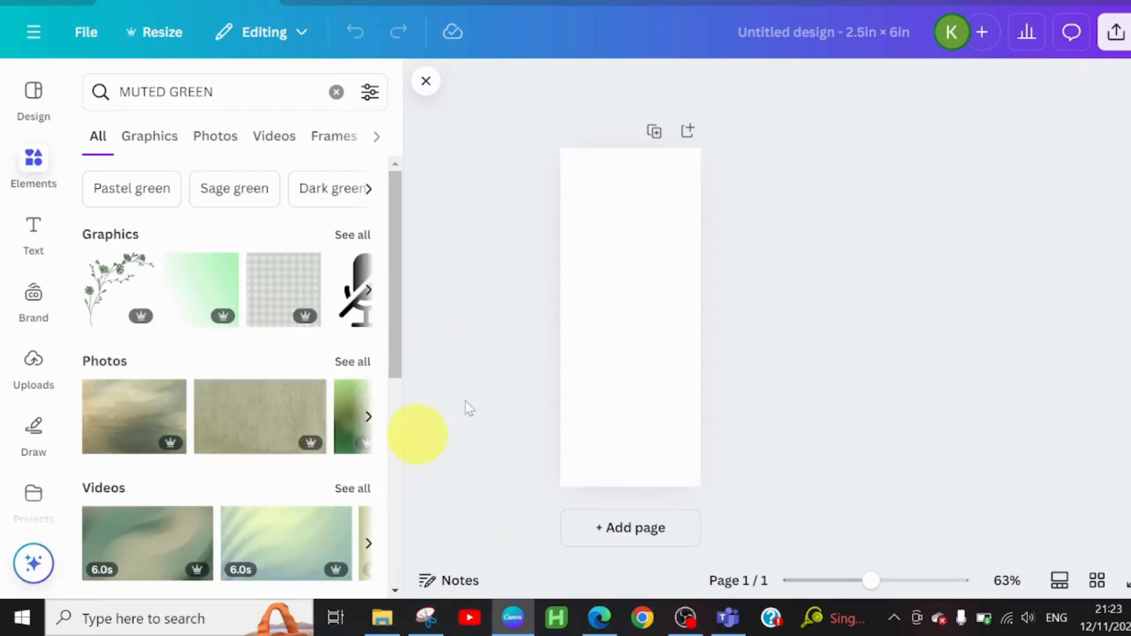
# Step: Add the light green gradient graphic to the page and set it as the page background
pyautogui.click(194, 290)
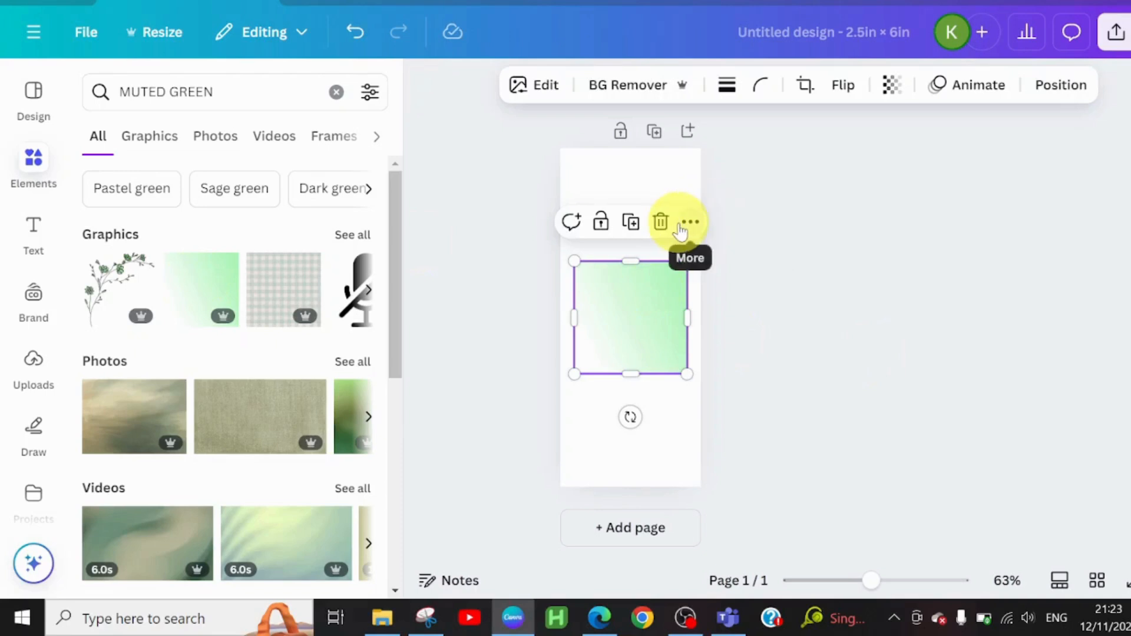
pyautogui.click(689, 222)
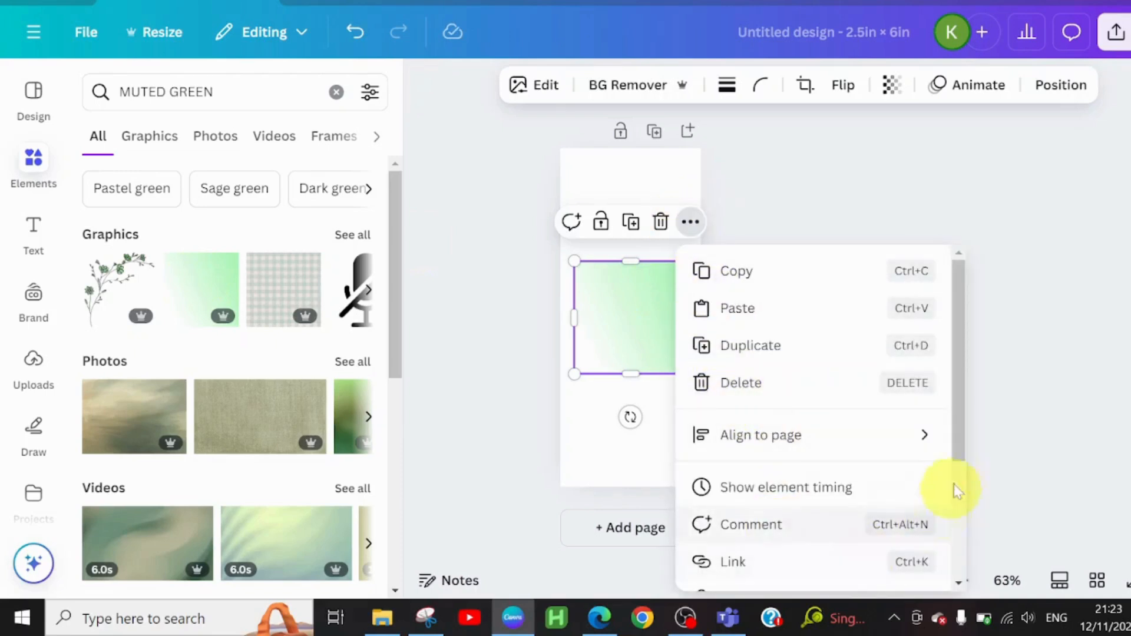
pyautogui.moveTo(959, 443); pyautogui.dragTo(986, 555)
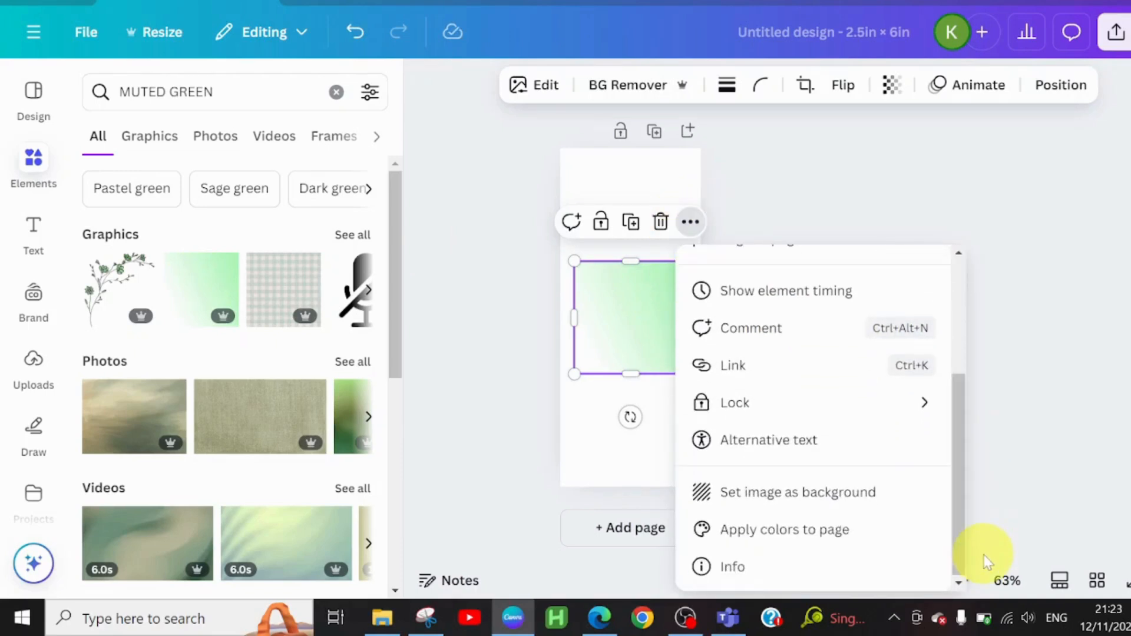
pyautogui.click(846, 497)
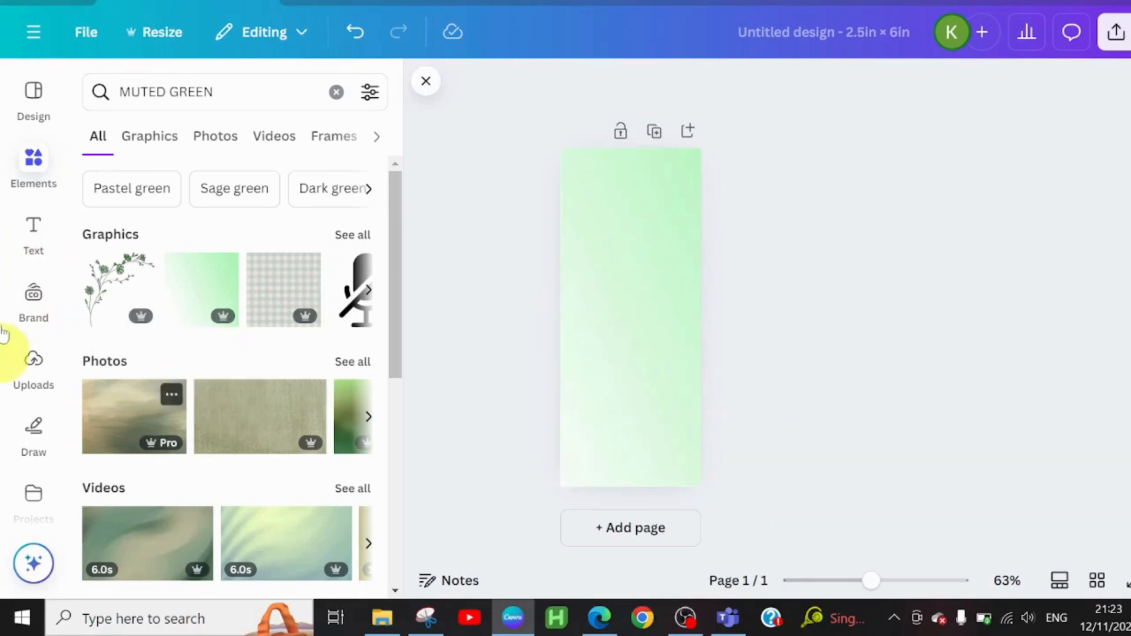
# Step: Search the elements for texture, show all matching graphics, and add the mottled grey texture to the page
pyautogui.click(337, 93)
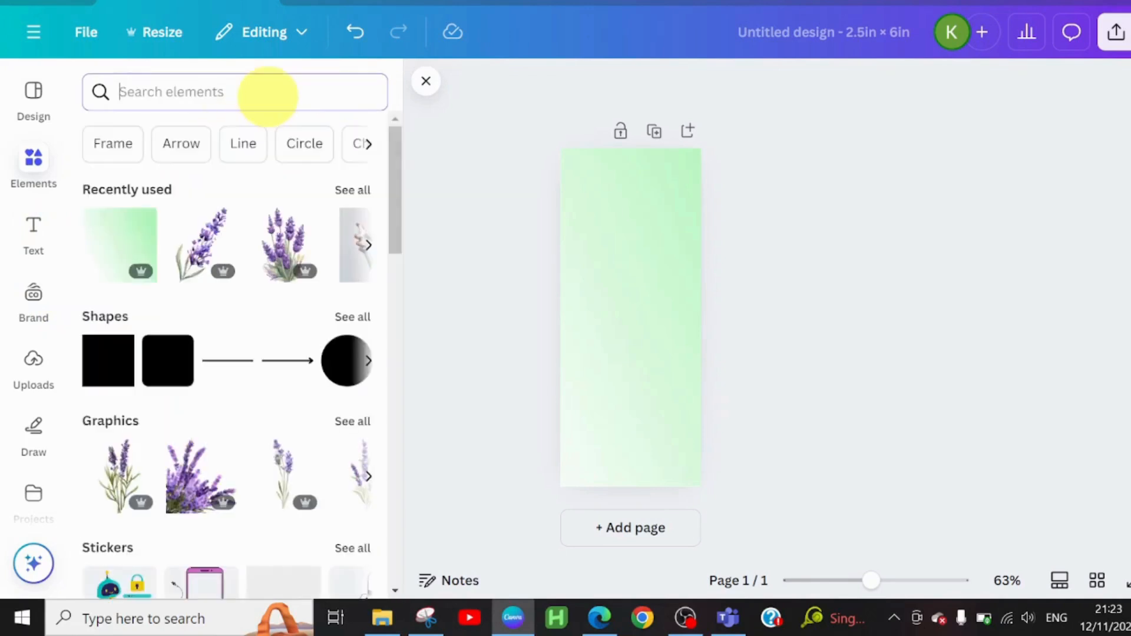
pyautogui.write('texture')
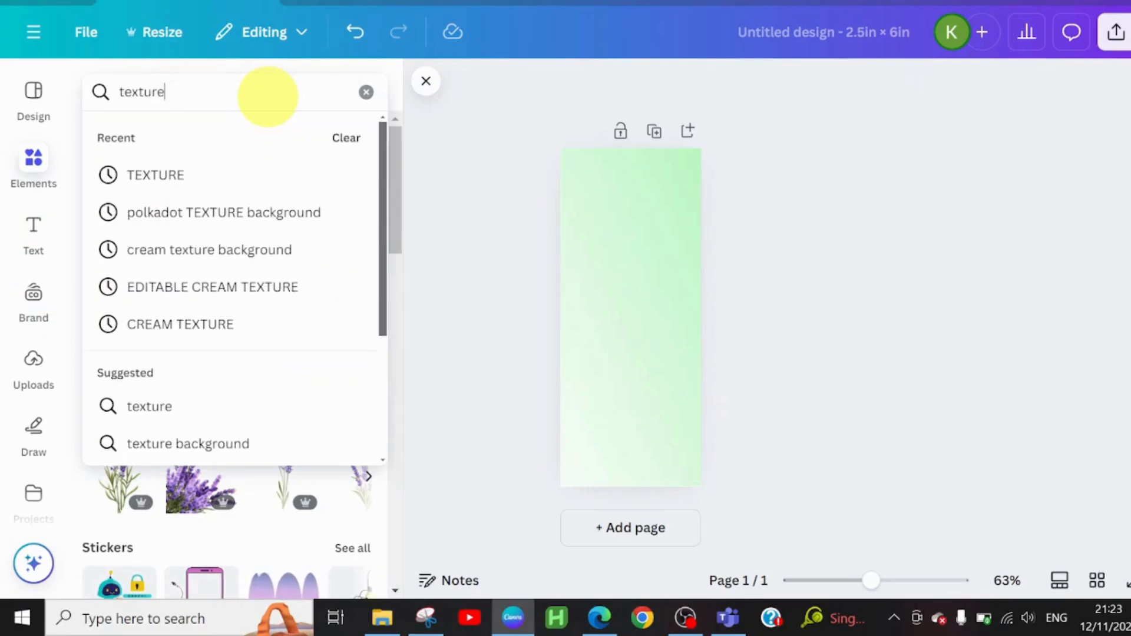
pyautogui.press('Return')
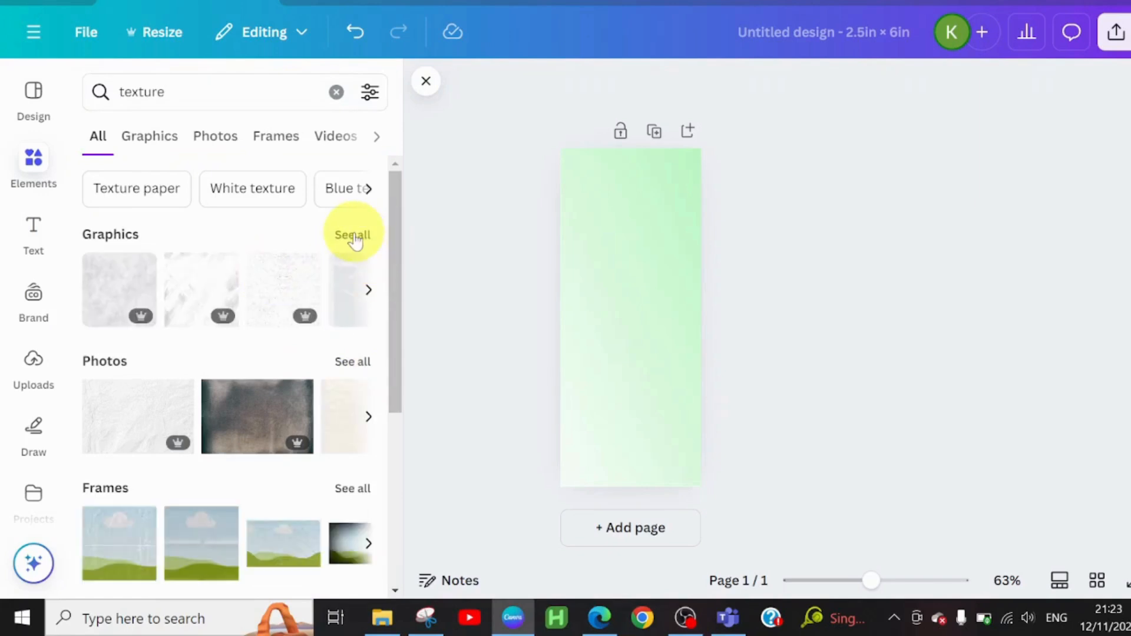
pyautogui.click(353, 236)
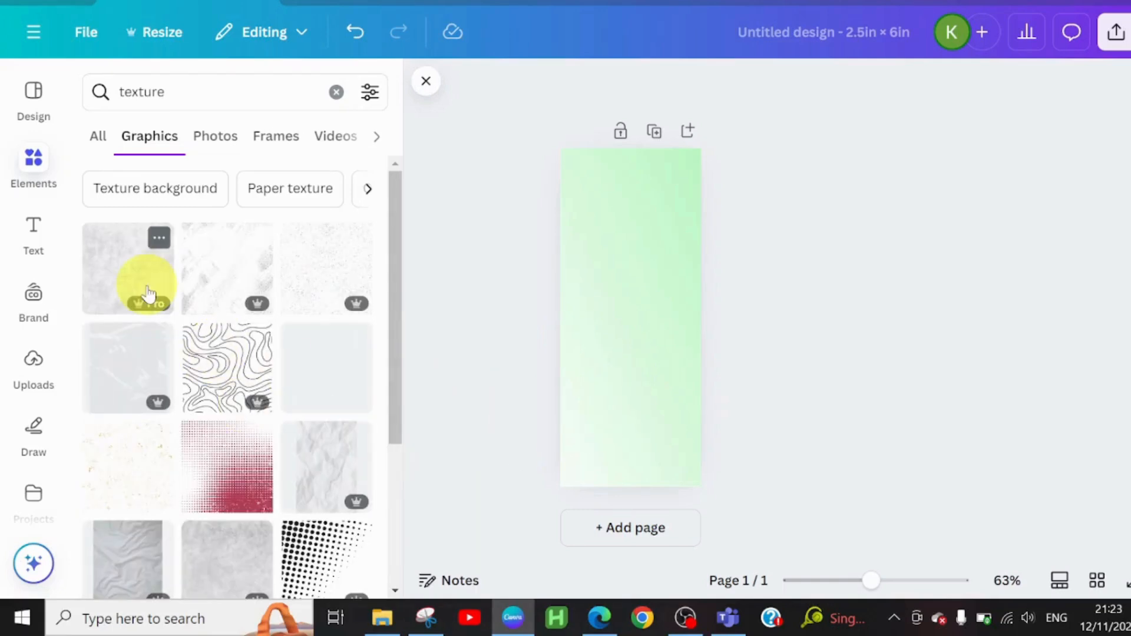
pyautogui.click(149, 293)
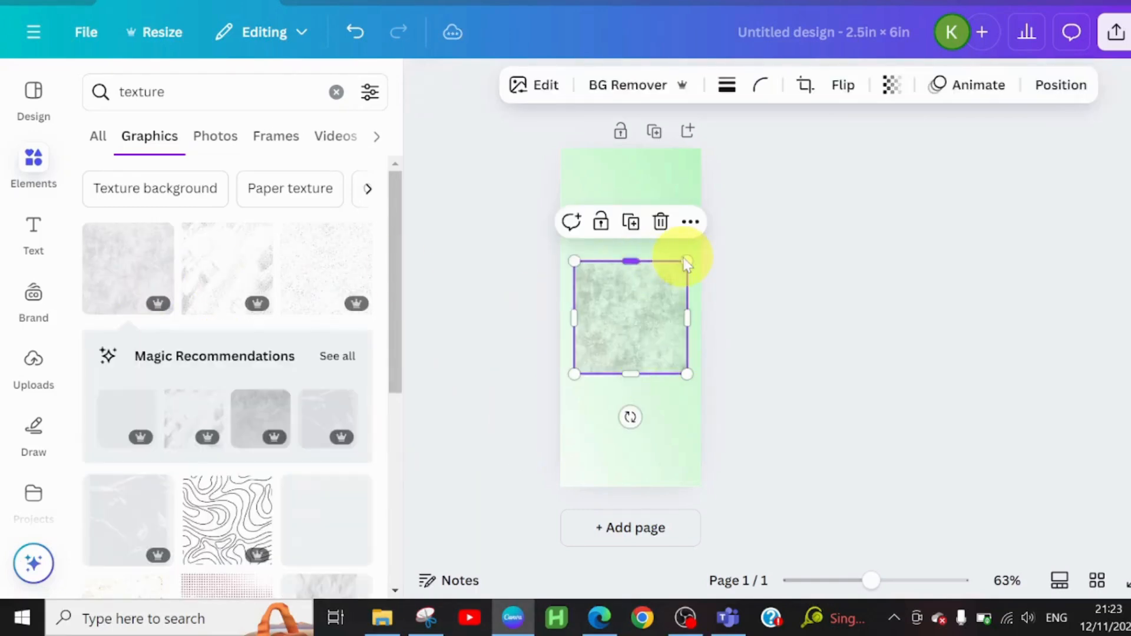
# Step: Enlarge and stretch the texture graphic until it covers the whole page
pyautogui.moveTo(686, 262); pyautogui.dragTo(701, 247)
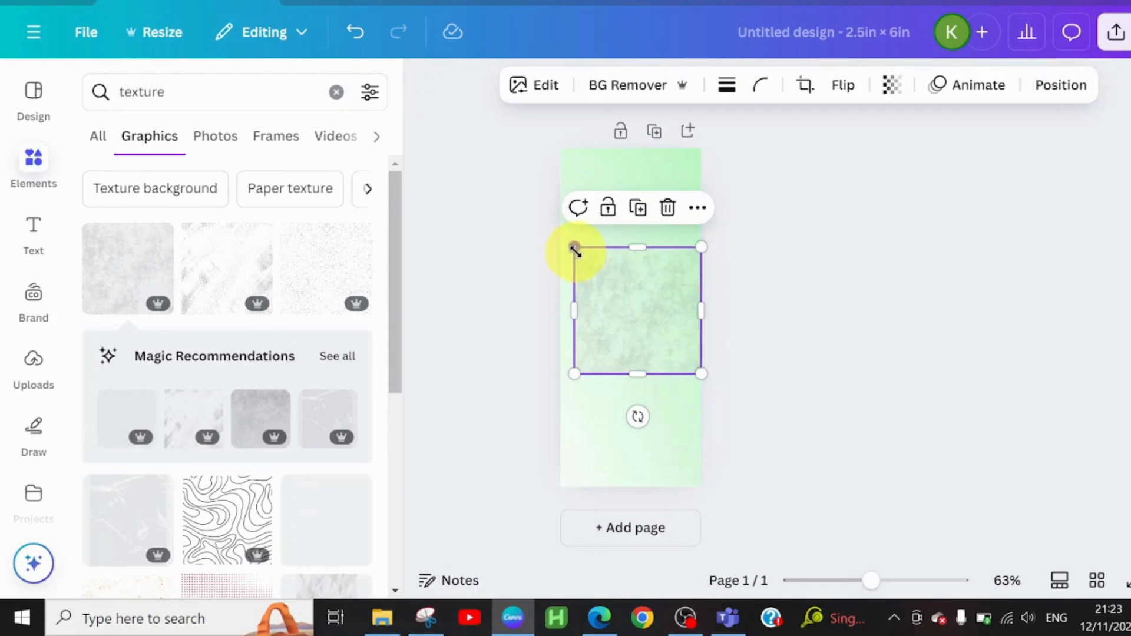
pyautogui.moveTo(576, 250); pyautogui.dragTo(560, 240)
pyautogui.moveTo(637, 240); pyautogui.dragTo(631, 148)
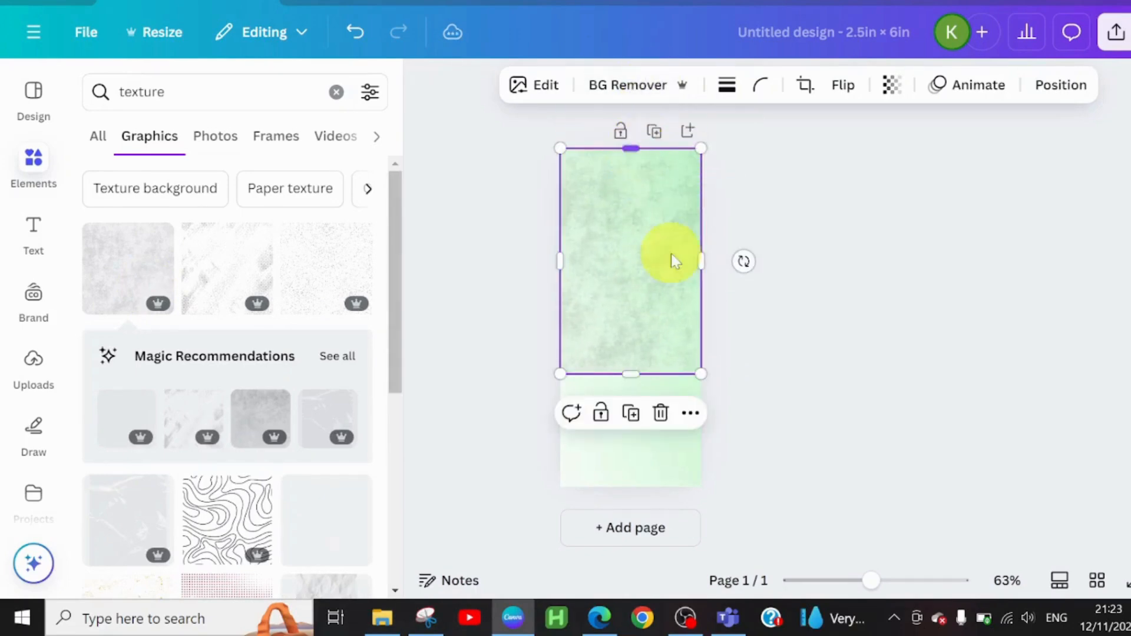
pyautogui.moveTo(631, 373); pyautogui.dragTo(631, 495)
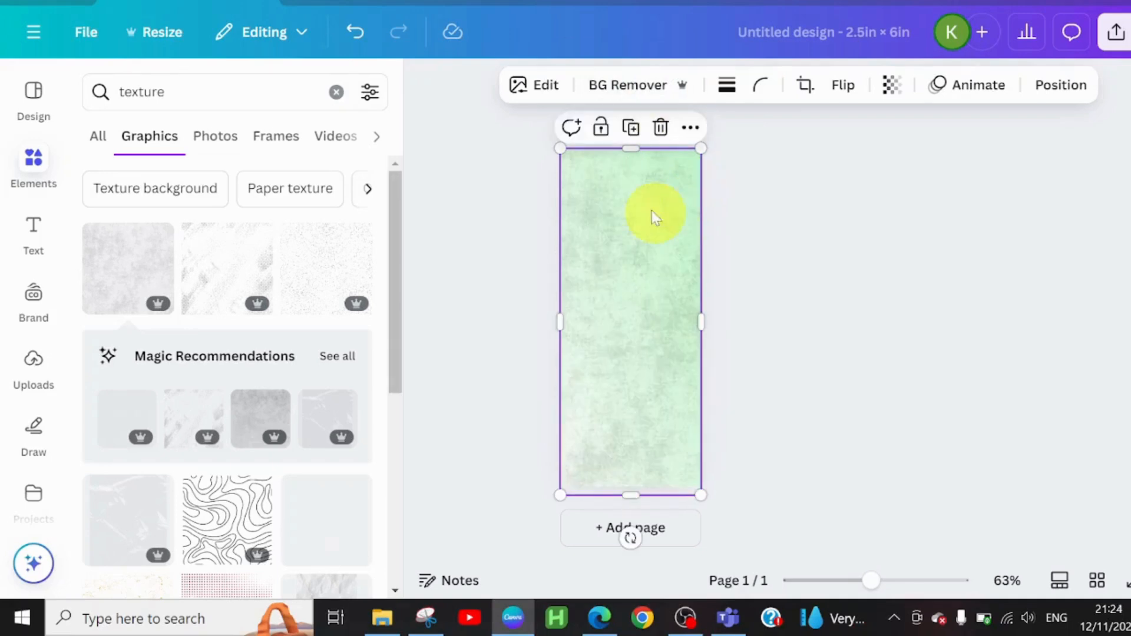
# Step: Set the texture overlay's transparency to 51
pyautogui.click(890, 87)
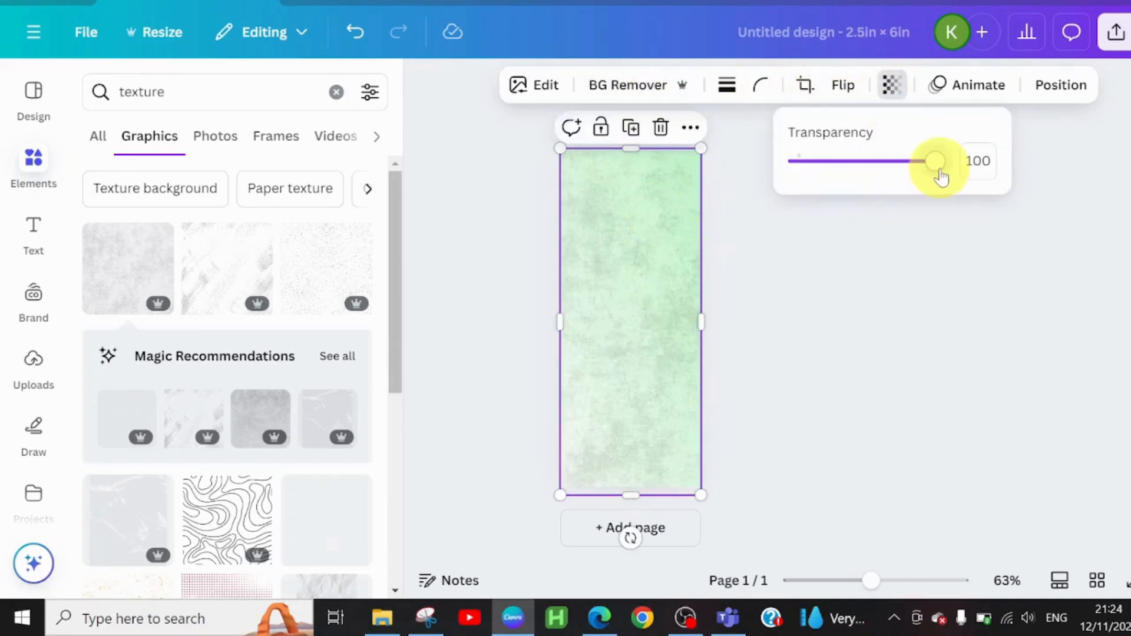
pyautogui.moveTo(940, 170); pyautogui.dragTo(866, 207)
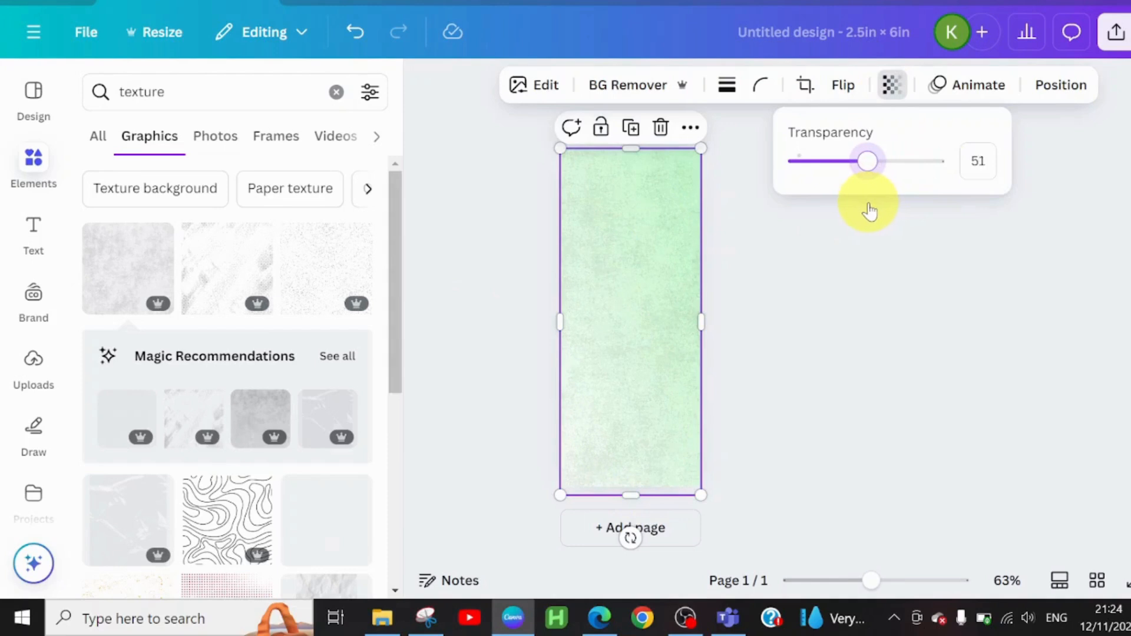
pyautogui.click(659, 370)
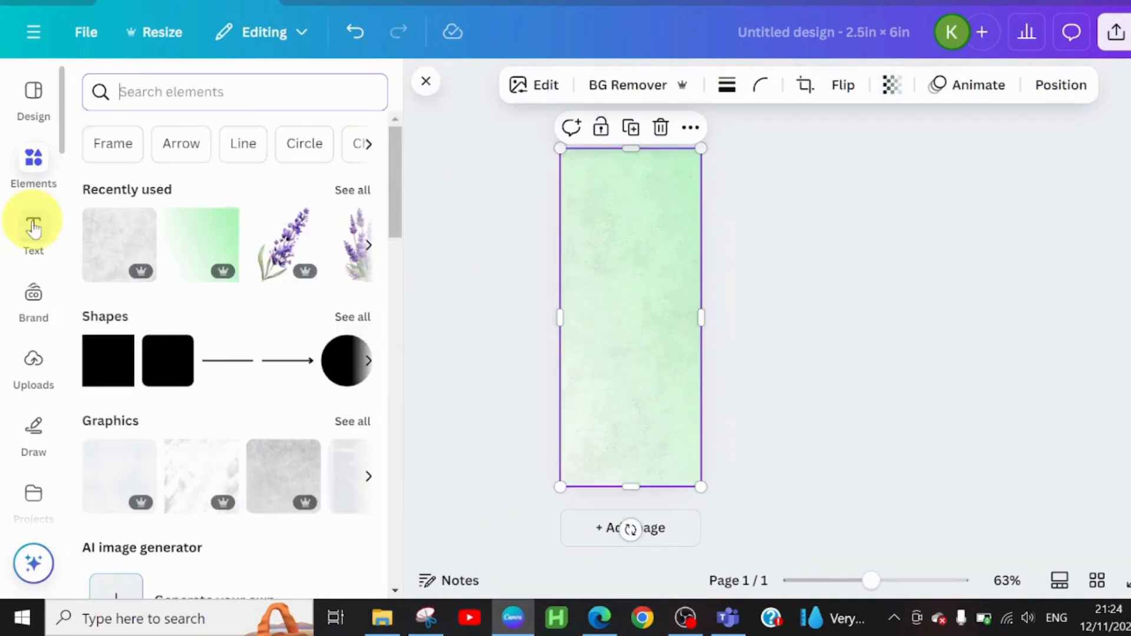
# Step: Add a heading near the top of the page and replace its text with PURE
pyautogui.click(33, 224)
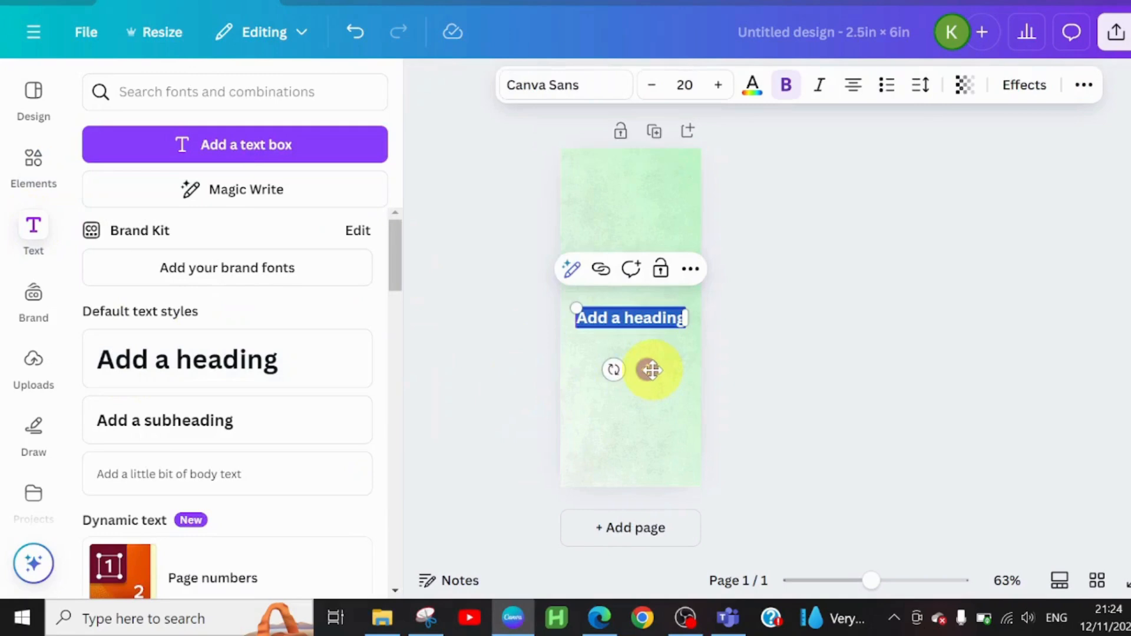
pyautogui.moveTo(651, 369); pyautogui.dragTo(656, 240)
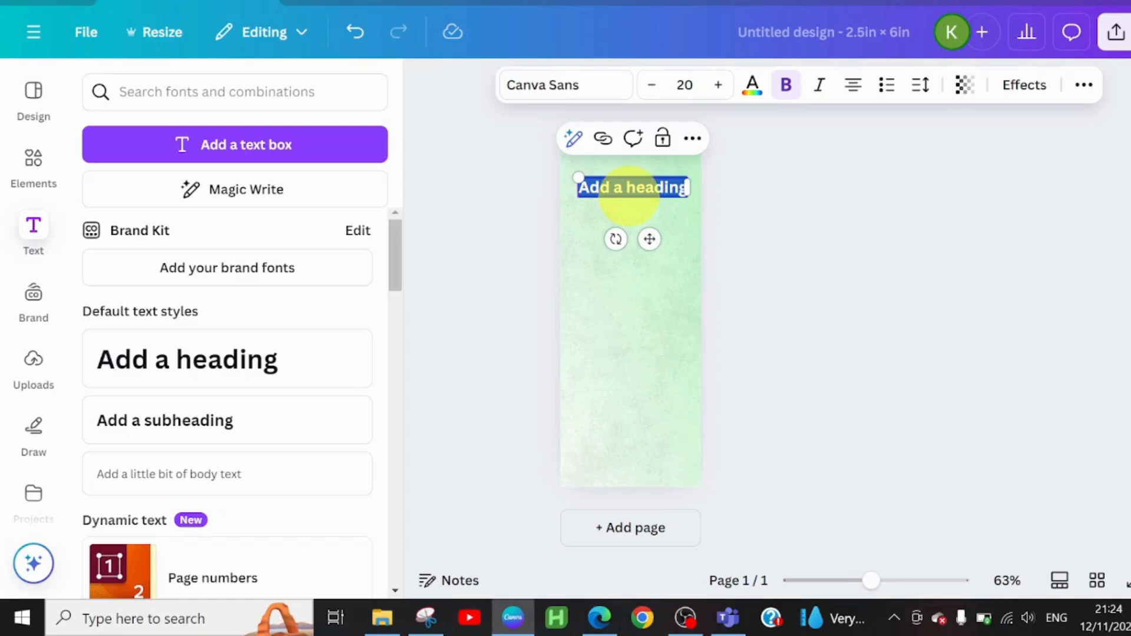
pyautogui.write('PURE')
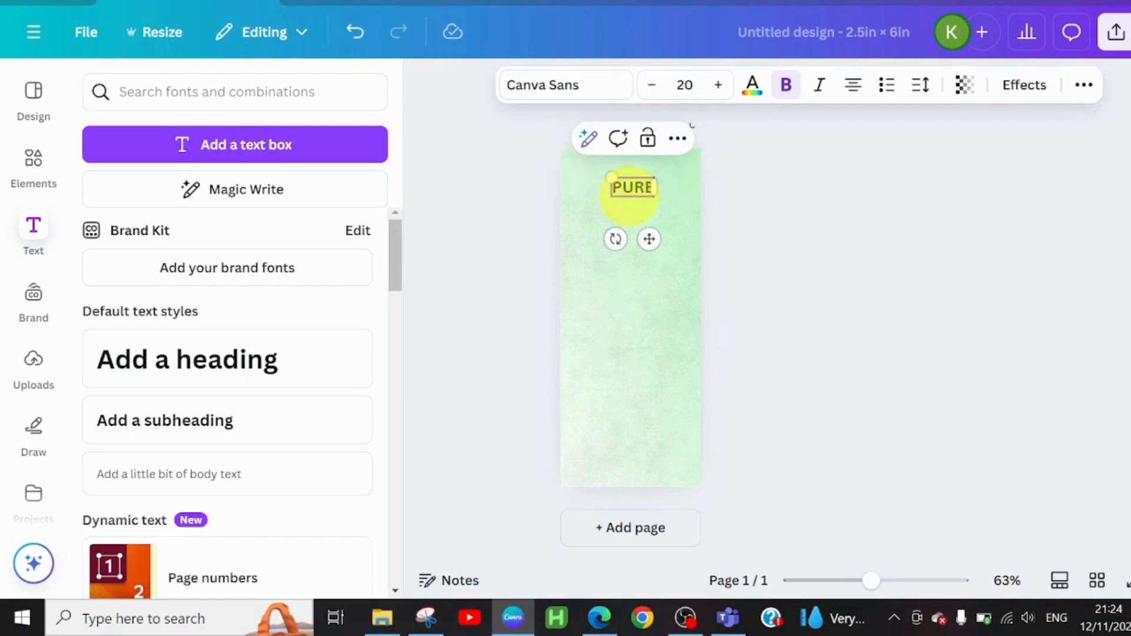
# Step: Search the fonts for CORM and change the PURE heading's font to Cormorant Garamond
pyautogui.click(560, 85)
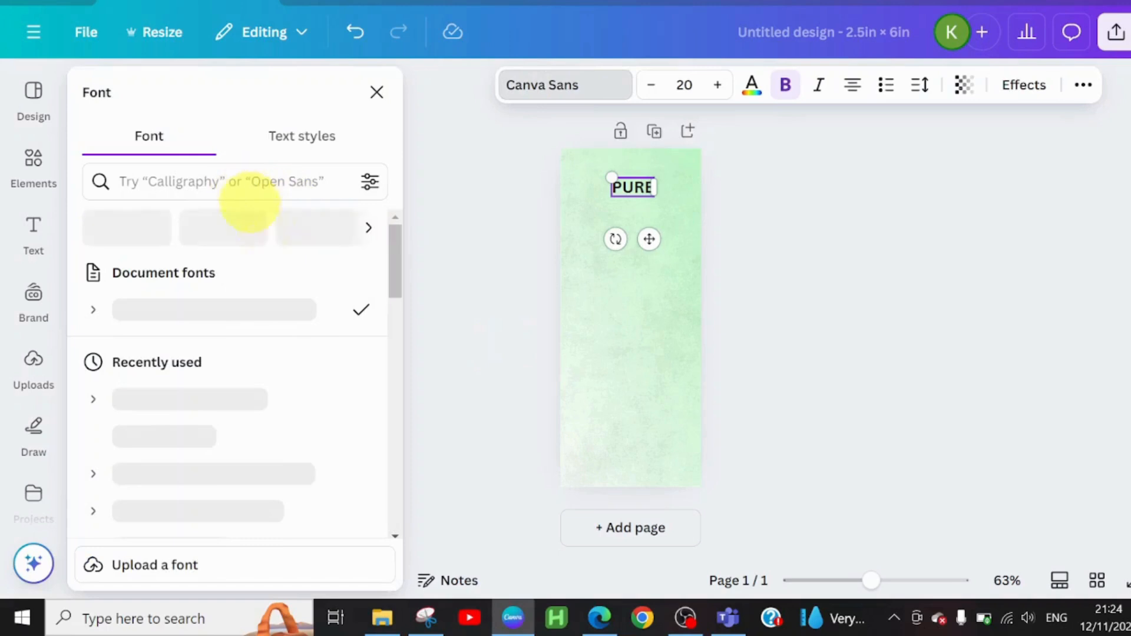
pyautogui.click(254, 186)
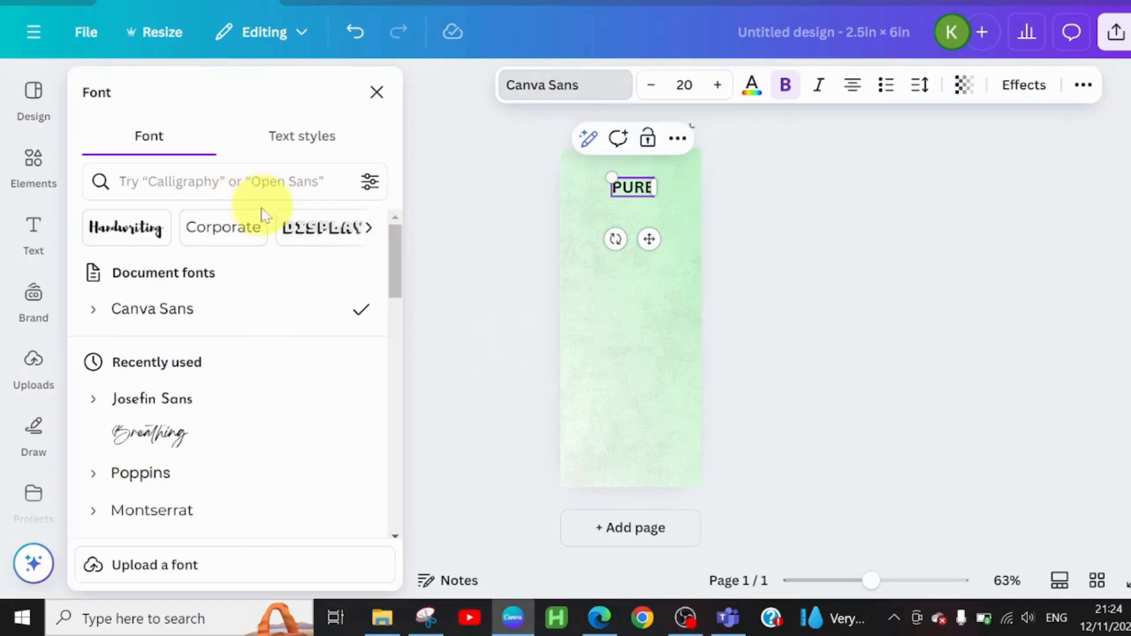
pyautogui.write('CORM')
pyautogui.click(167, 274)
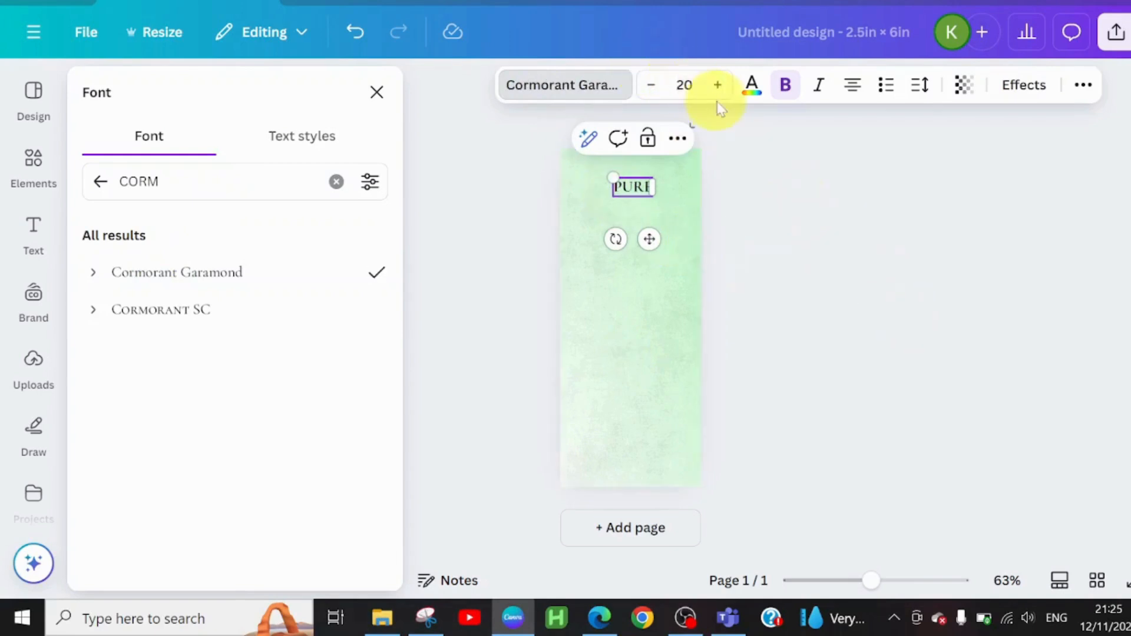
# Step: Enlarge the PURE heading to font size 43 and try a dark gray-green custom text color, #3B4D47
pyautogui.click(752, 85)
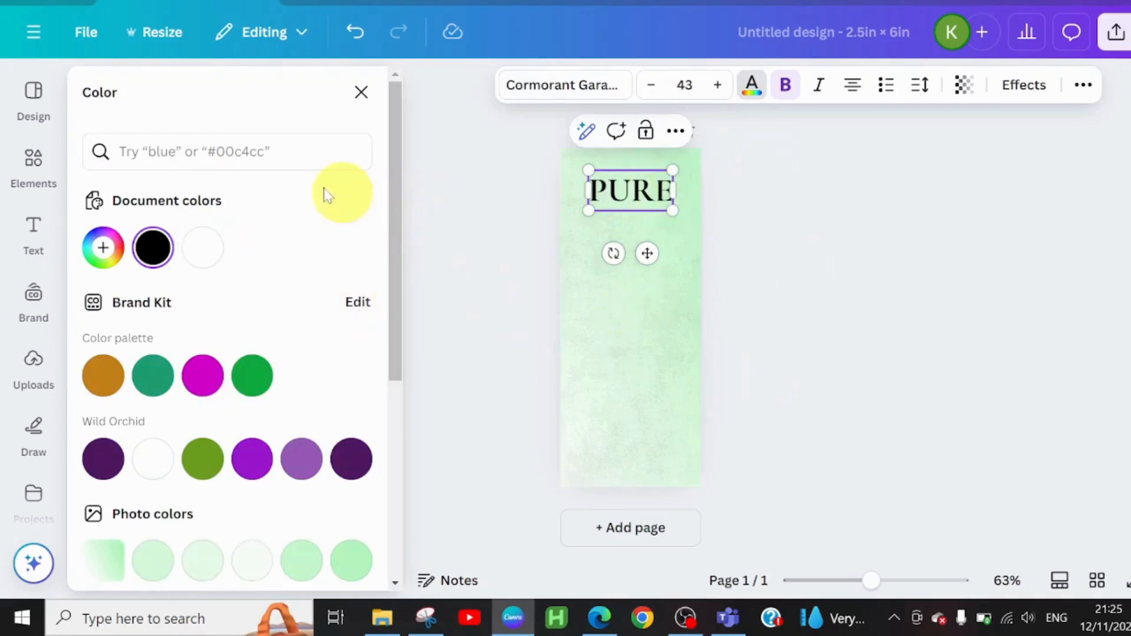
pyautogui.scroll(-2, 401, 194)
pyautogui.scroll(-1, 404, 207)
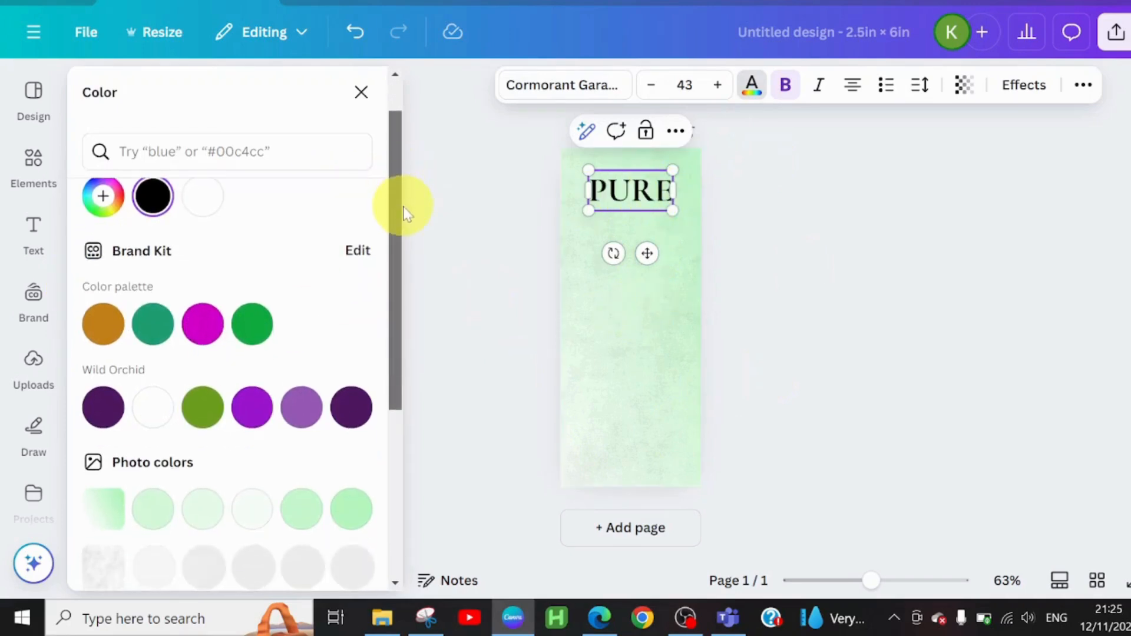
pyautogui.scroll(-1, 406, 212)
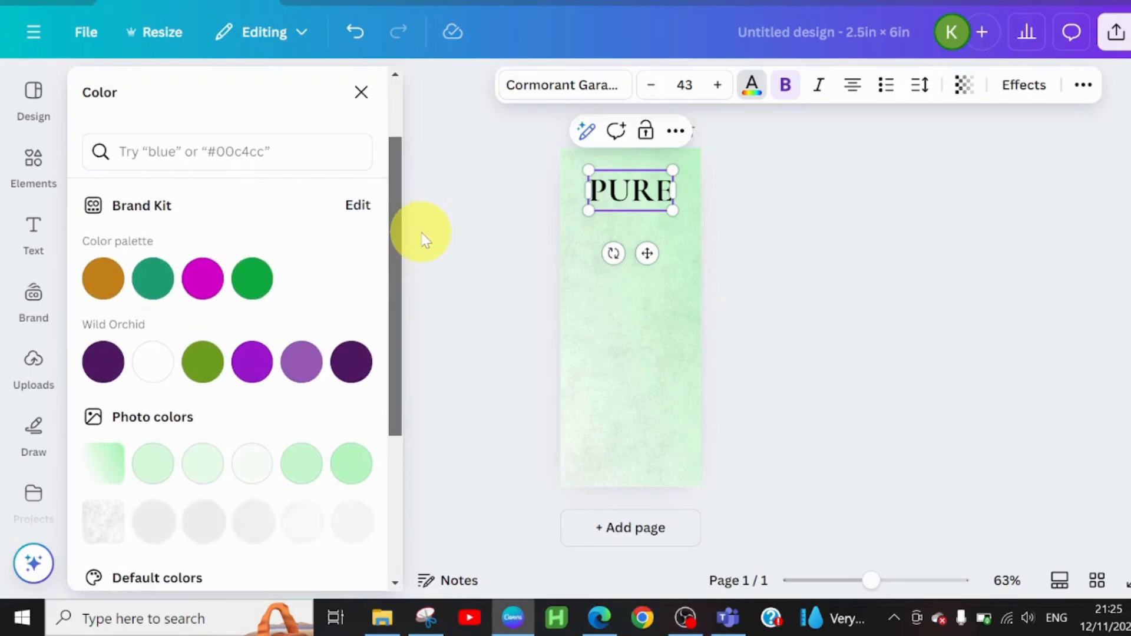
pyautogui.click(158, 271)
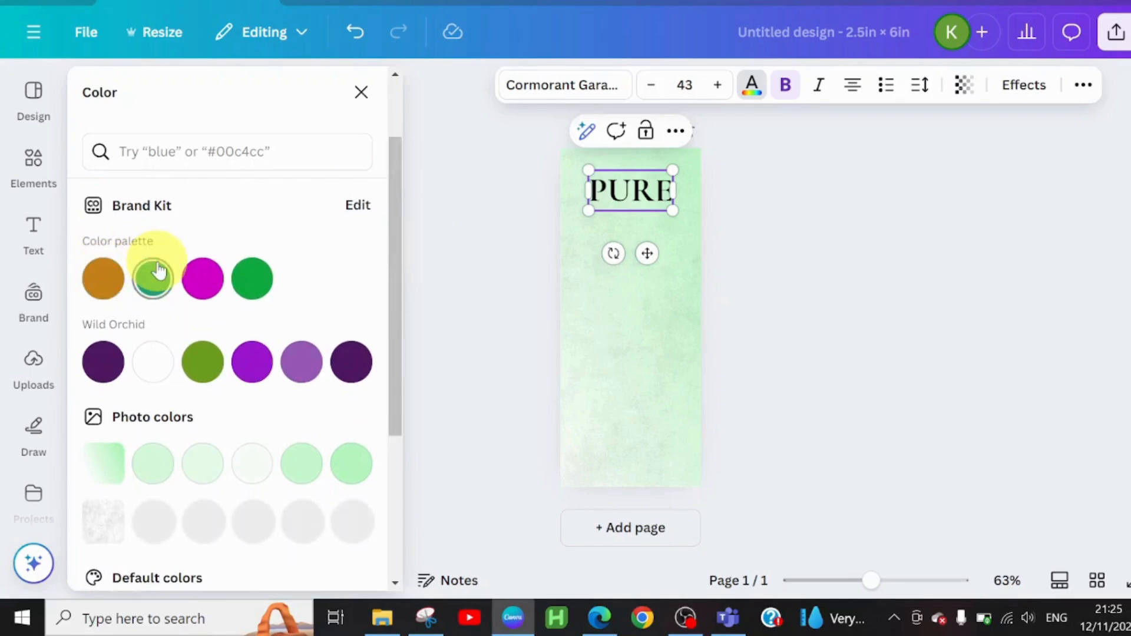
pyautogui.moveTo(398, 267); pyautogui.dragTo(404, 227)
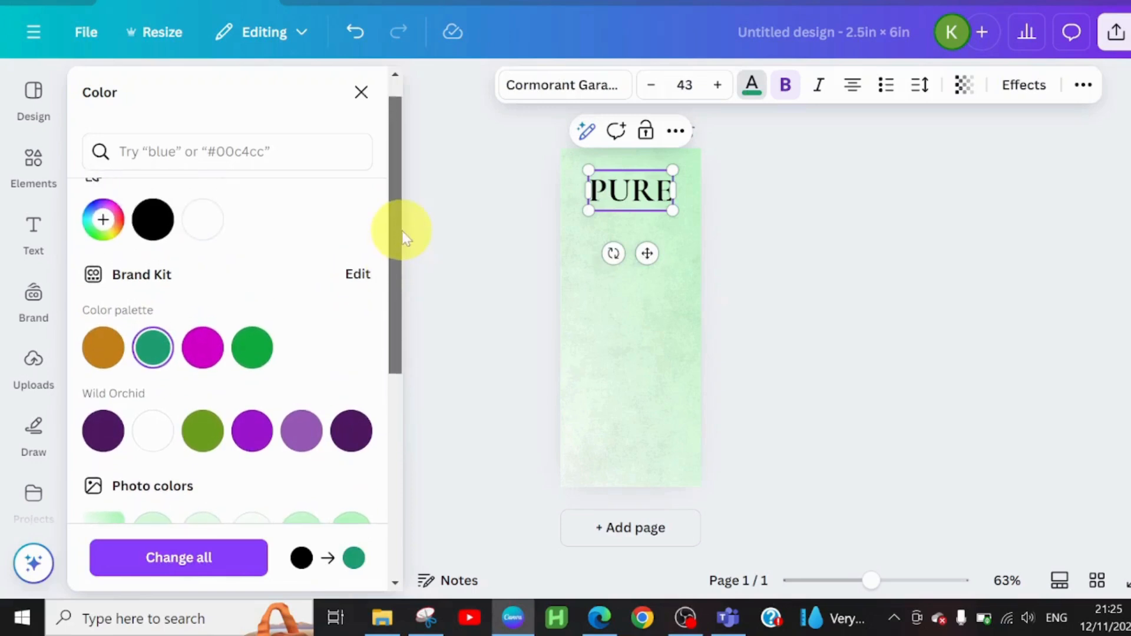
pyautogui.click(105, 221)
pyautogui.moveTo(152, 302); pyautogui.dragTo(128, 307)
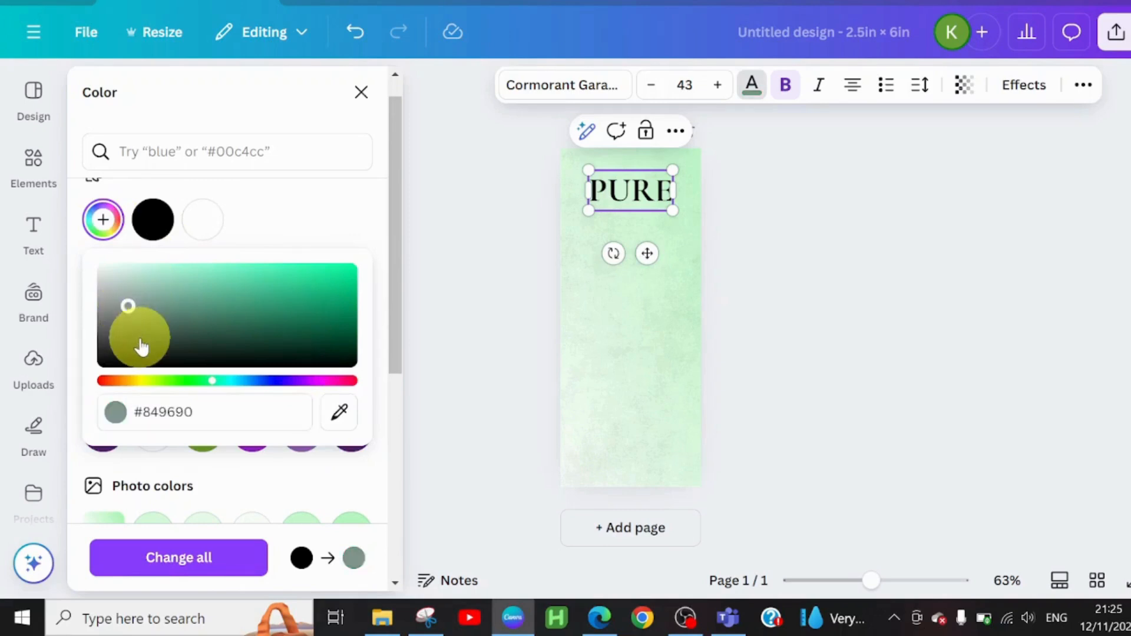
pyautogui.click(139, 338)
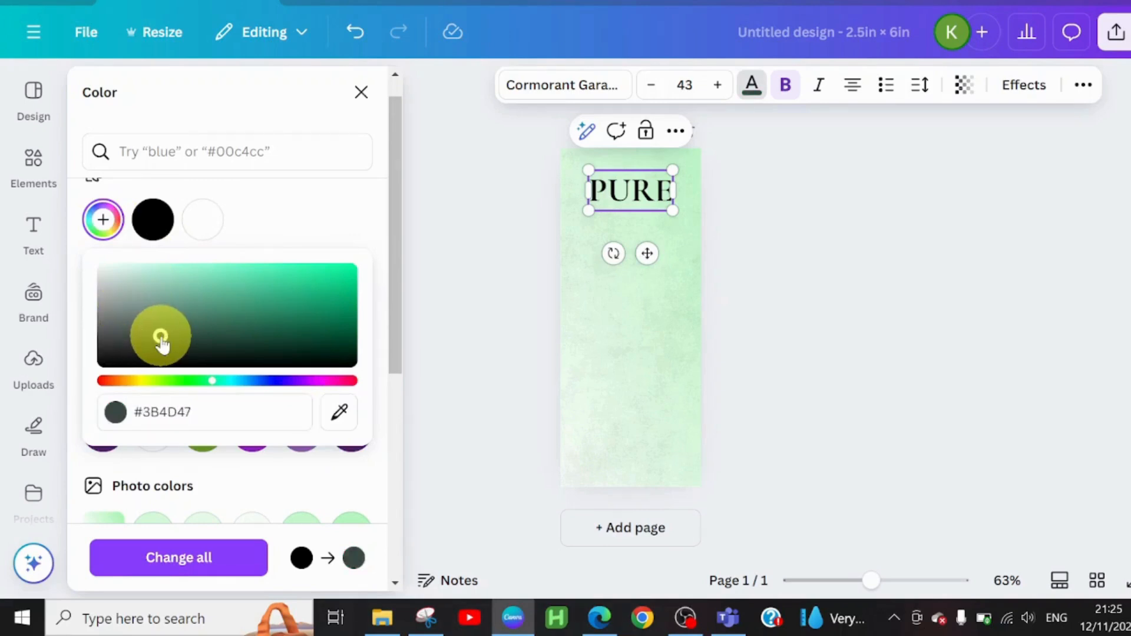
pyautogui.click(627, 297)
# Step: Add a second heading directly below PURE and replace its text with AURA
pyautogui.click(631, 219)
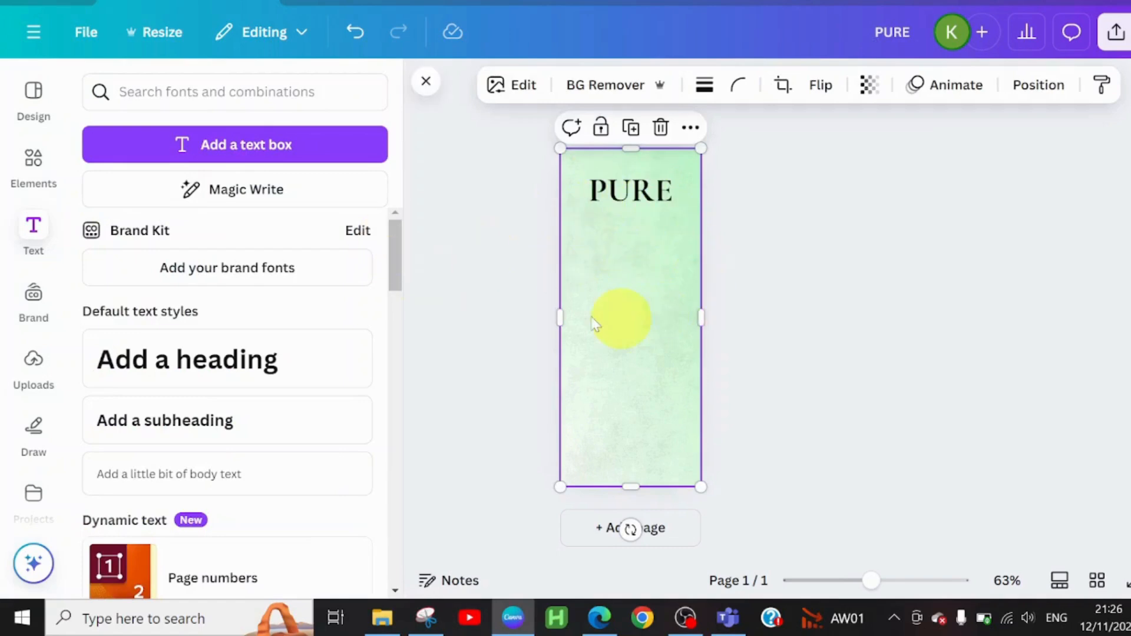
pyautogui.press('t')
pyautogui.moveTo(649, 281); pyautogui.dragTo(649, 281)
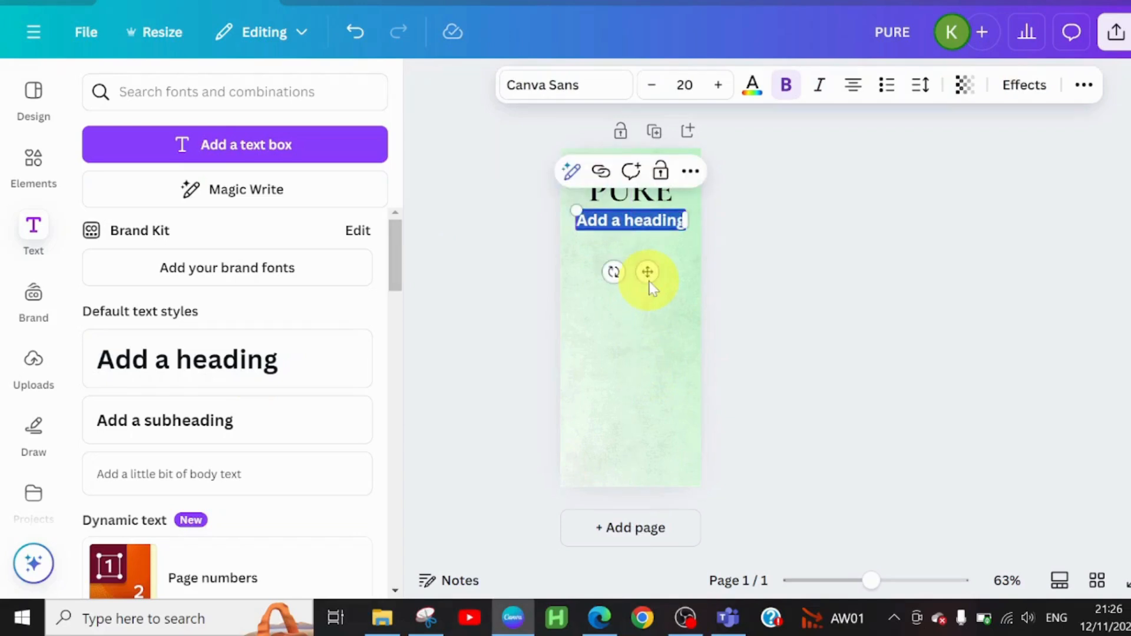
pyautogui.write('AUF')
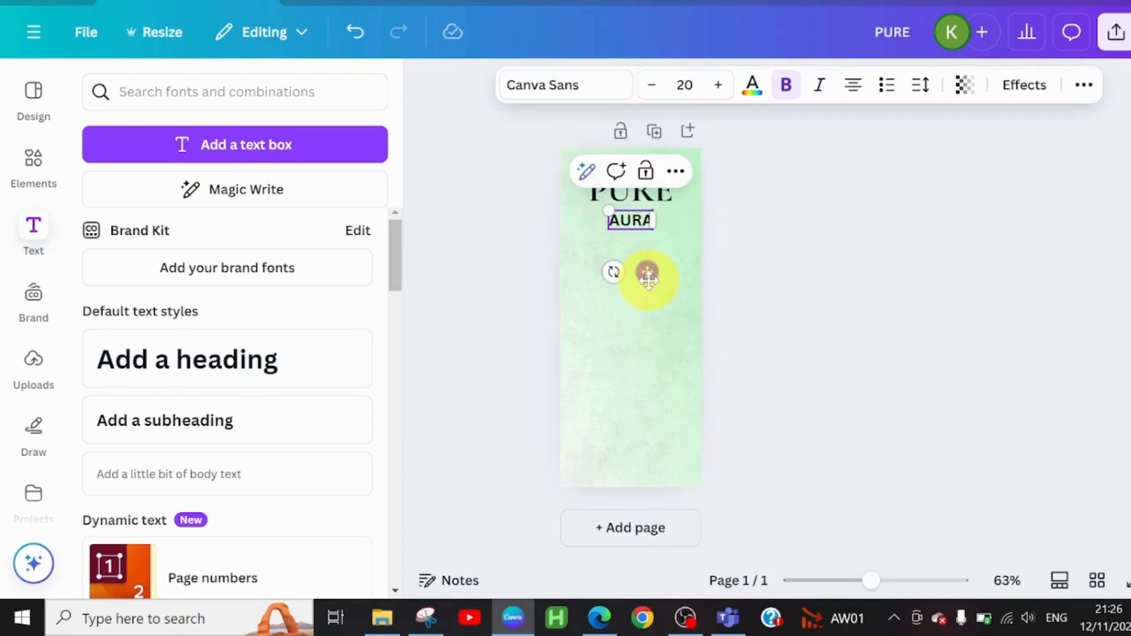
# Step: Search the fonts for SACRA, change the AURA text's font to Sacramento and set its size to 22
pyautogui.click(533, 88)
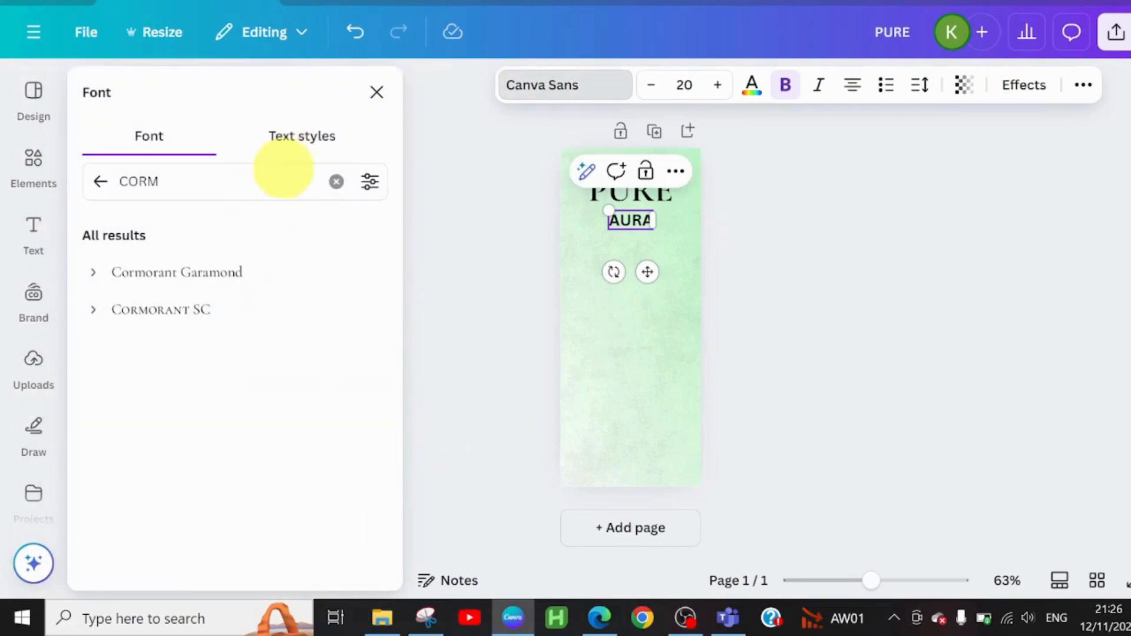
pyautogui.click(336, 182)
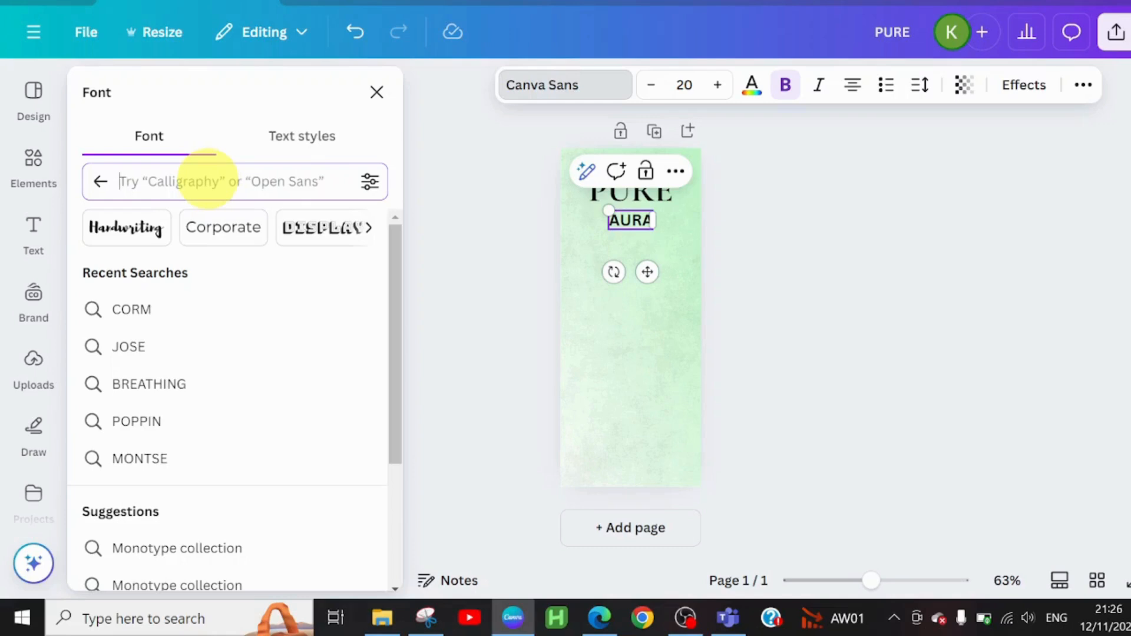
pyautogui.write('SACRA')
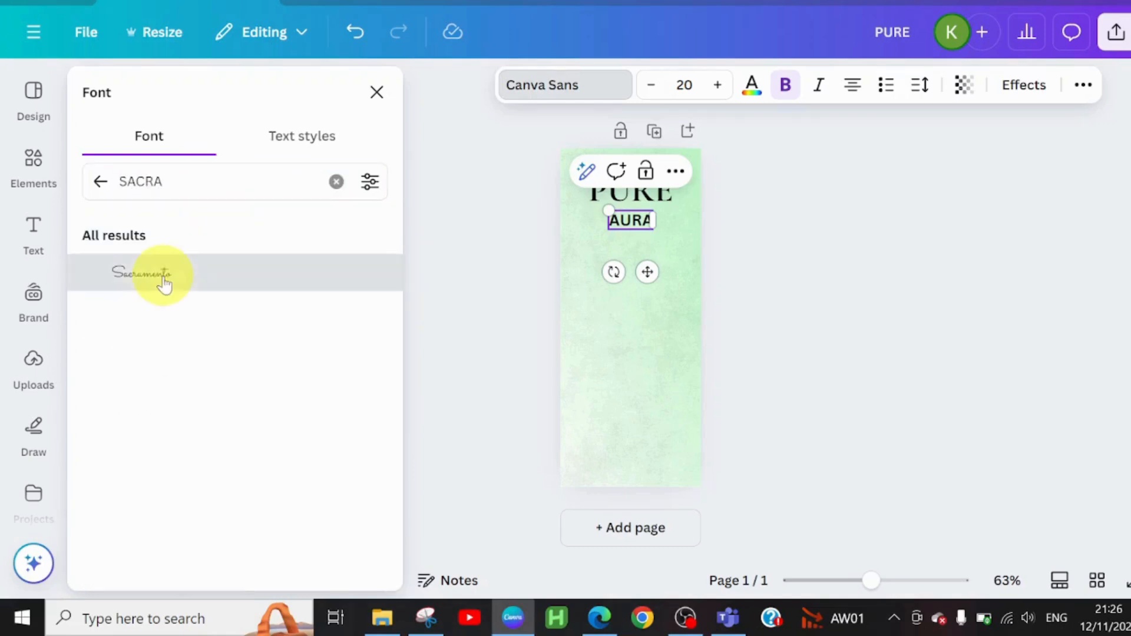
pyautogui.click(162, 276)
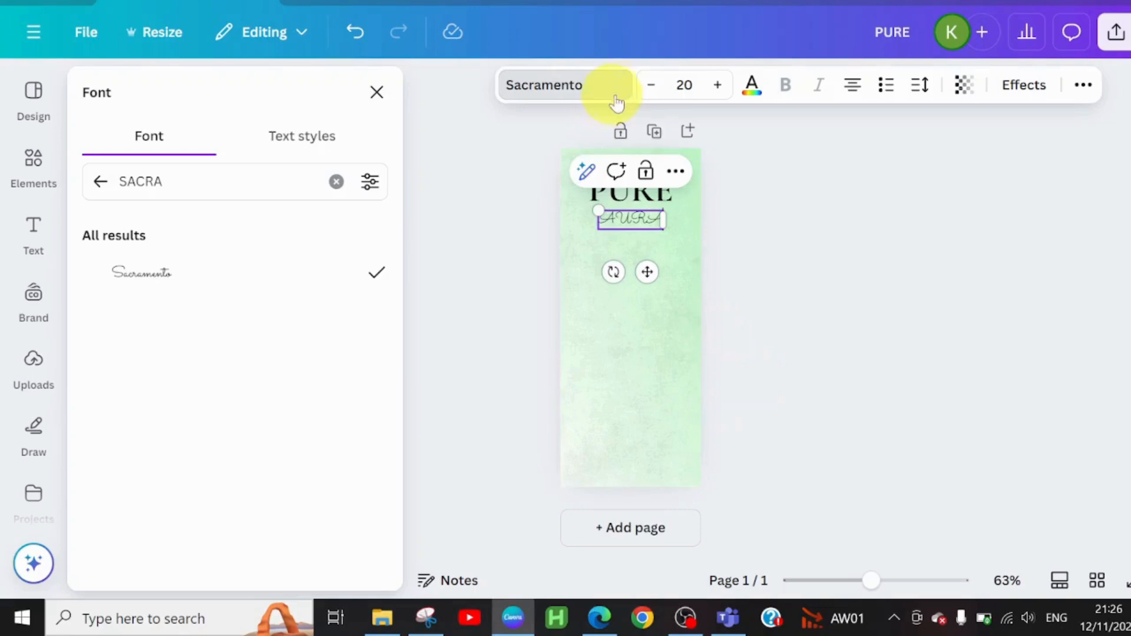
pyautogui.click(717, 85)
pyautogui.click(717, 84)
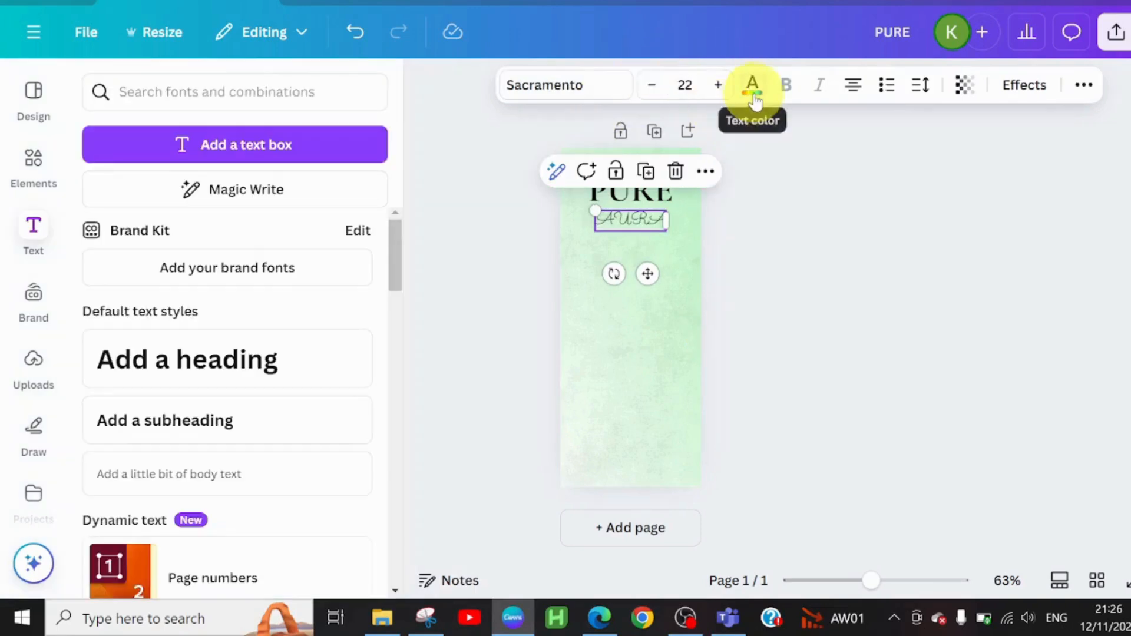
# Step: Change the AURA text color to dark green
pyautogui.click(752, 85)
pyautogui.click(152, 486)
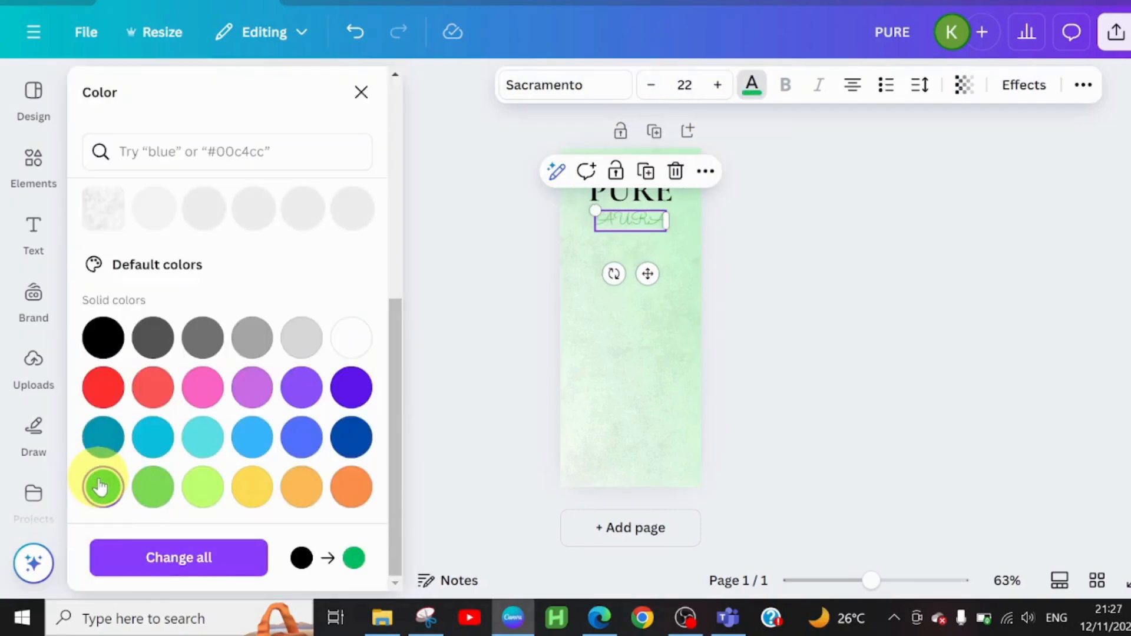
pyautogui.click(100, 486)
# Step: Apply a Shadow effect to the PURE heading with offset 51, direction 64 and transparency 100
pyautogui.click(630, 195)
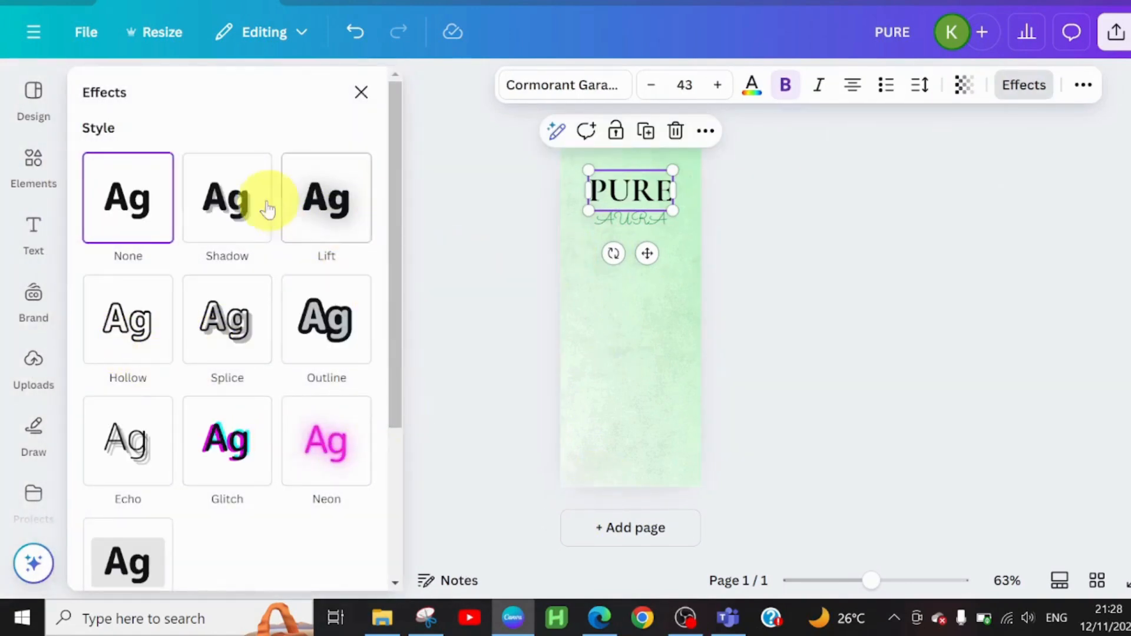
pyautogui.click(234, 213)
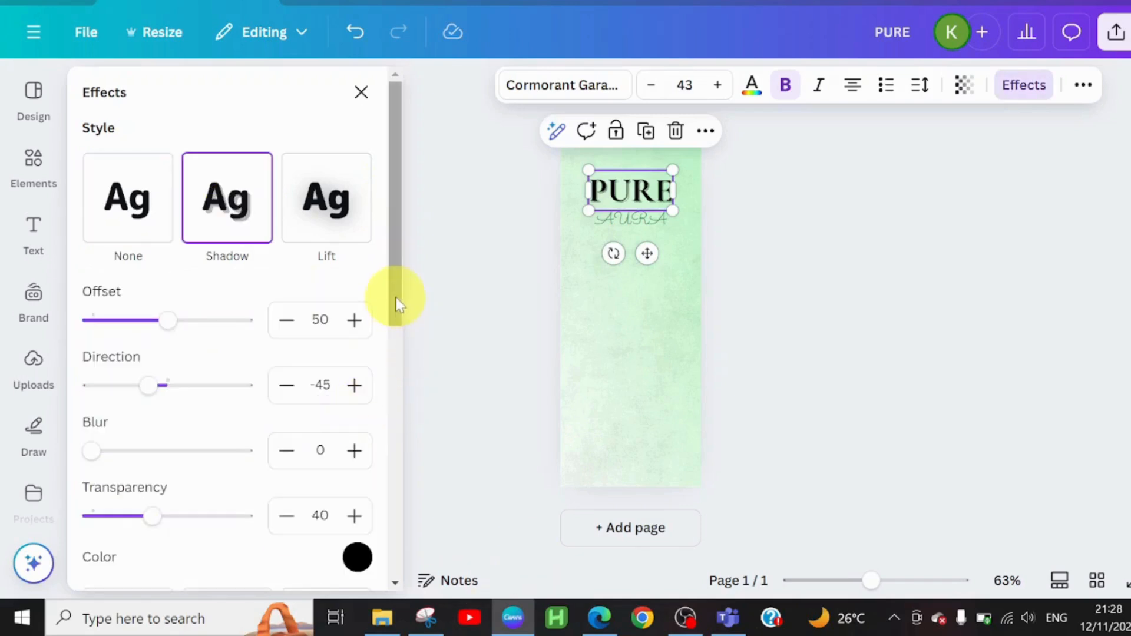
pyautogui.moveTo(396, 298); pyautogui.dragTo(398, 323)
pyautogui.click(129, 259)
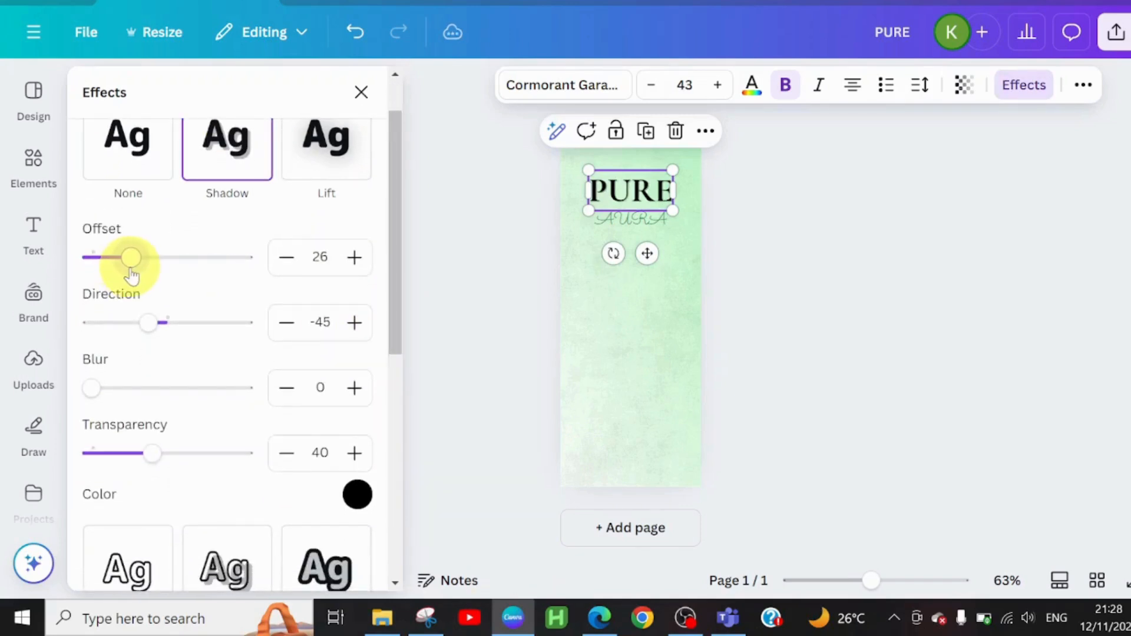
pyautogui.moveTo(131, 274); pyautogui.dragTo(132, 274)
pyautogui.moveTo(148, 323); pyautogui.dragTo(197, 351)
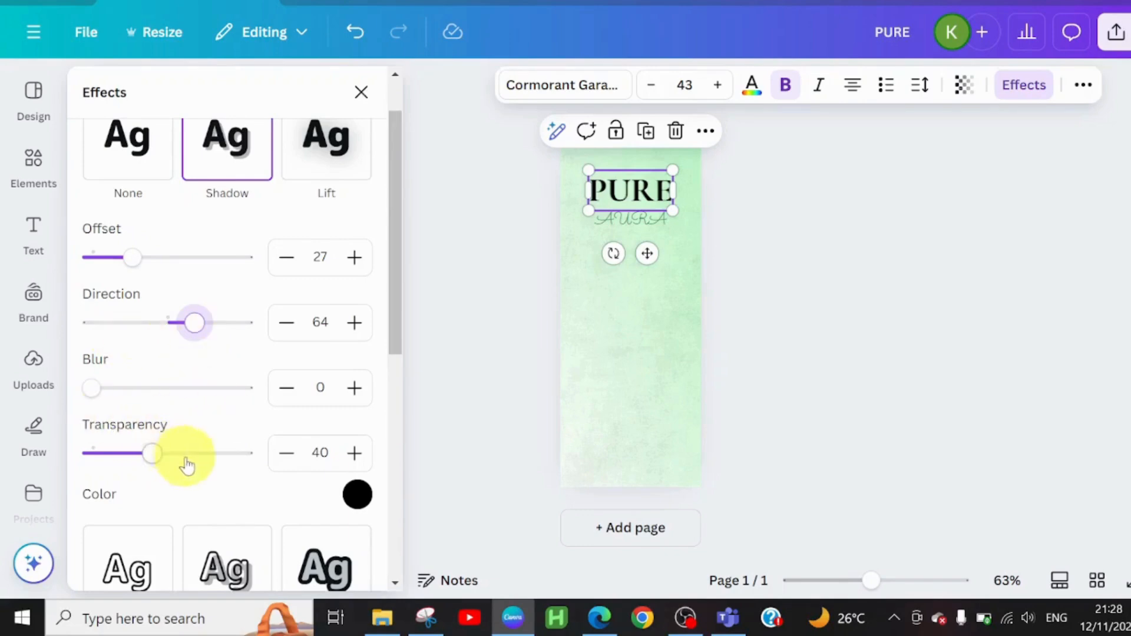
pyautogui.moveTo(151, 465); pyautogui.dragTo(297, 489)
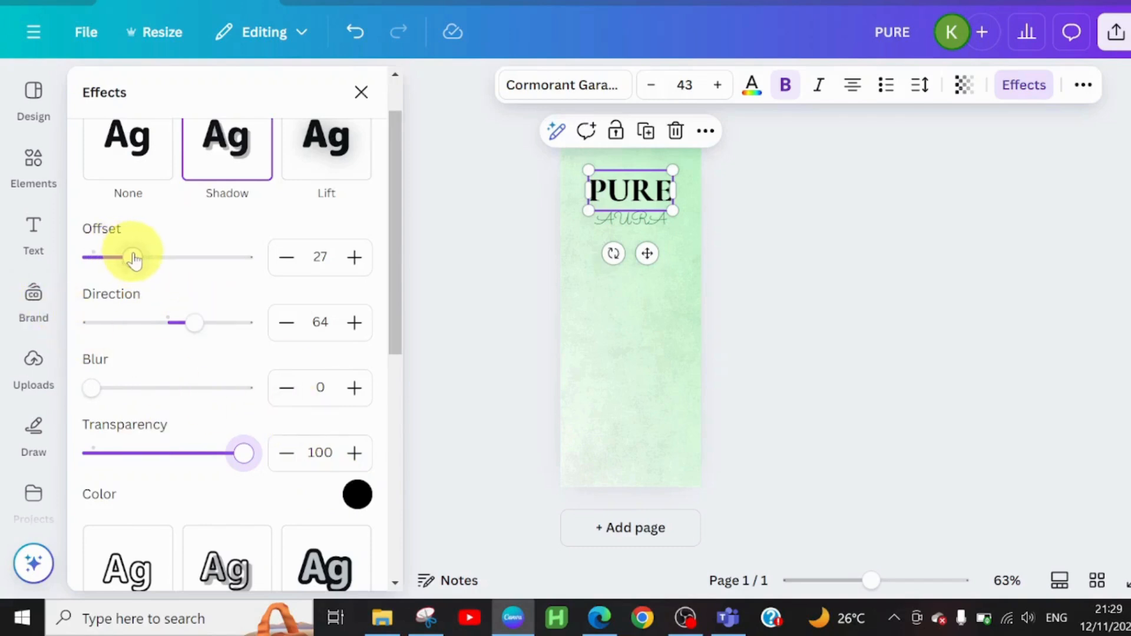
pyautogui.moveTo(131, 258); pyautogui.dragTo(170, 271)
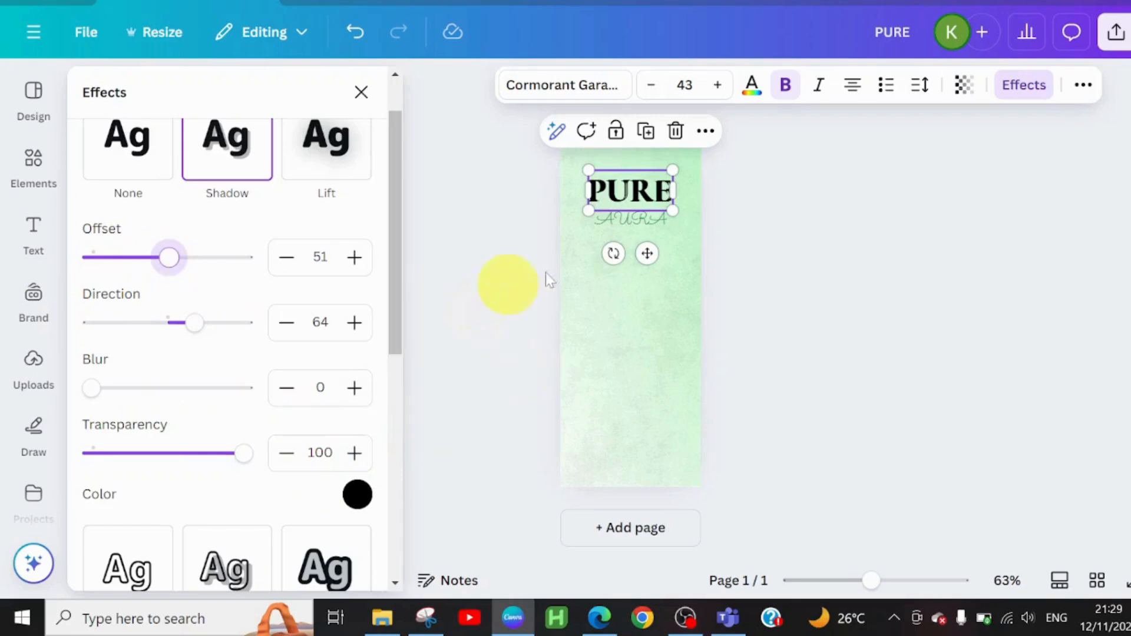
# Step: Change the PURE heading's shadow color to the teal green from the brand color palette
pyautogui.moveTo(396, 323); pyautogui.dragTo(412, 382)
pyautogui.click(356, 376)
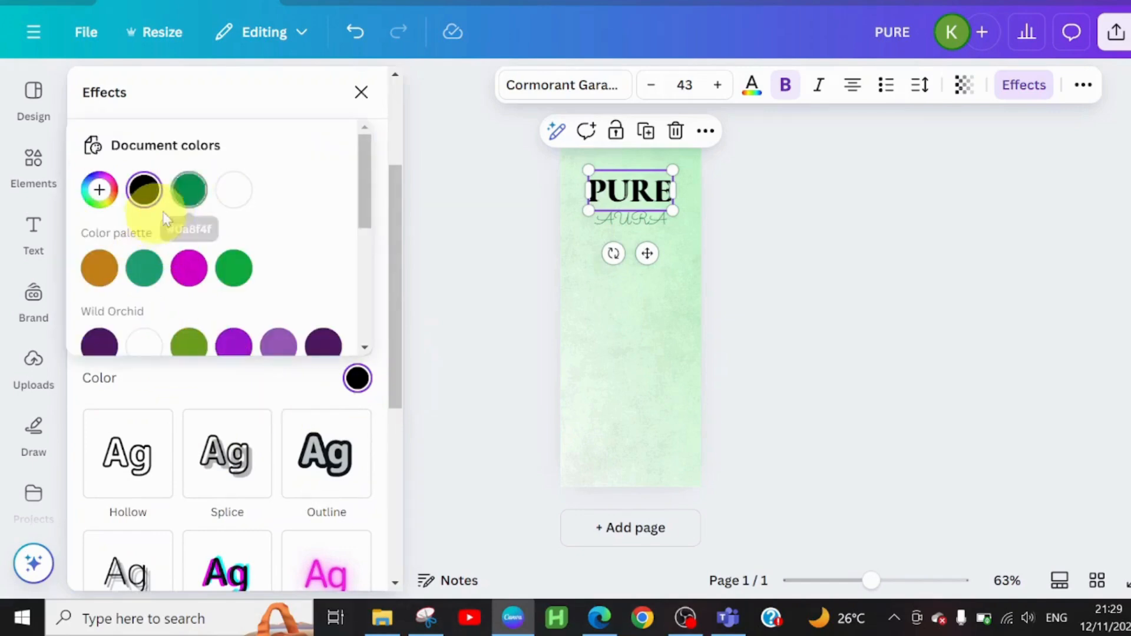
pyautogui.click(142, 268)
pyautogui.click(630, 221)
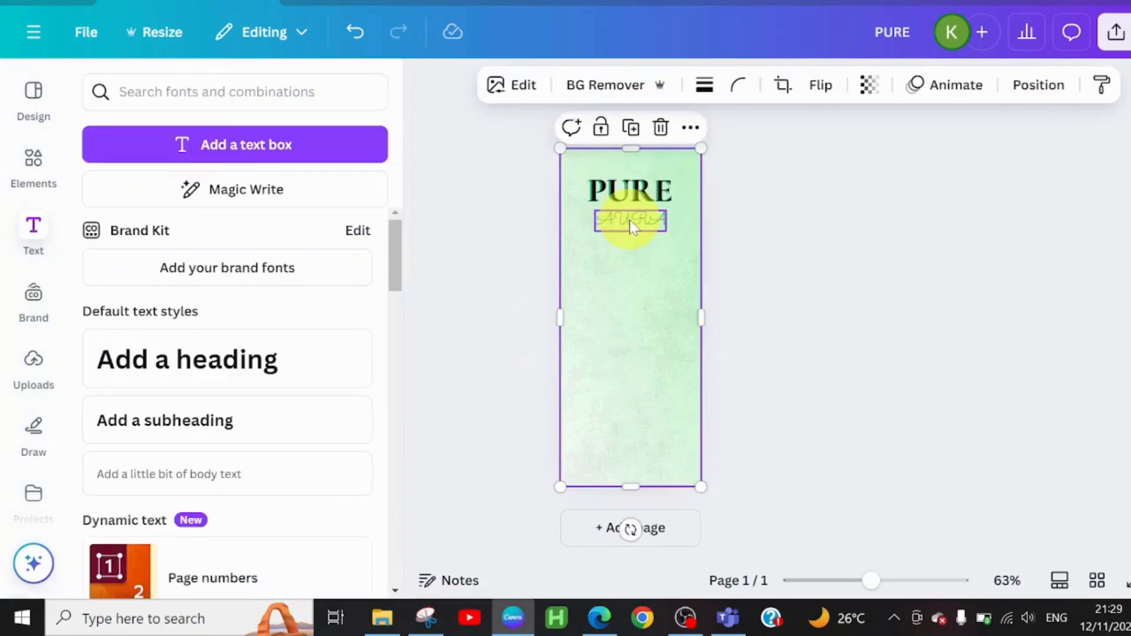
# Step: Apply an Outline effect to the AURA text with a thickness of 41
pyautogui.click(630, 220)
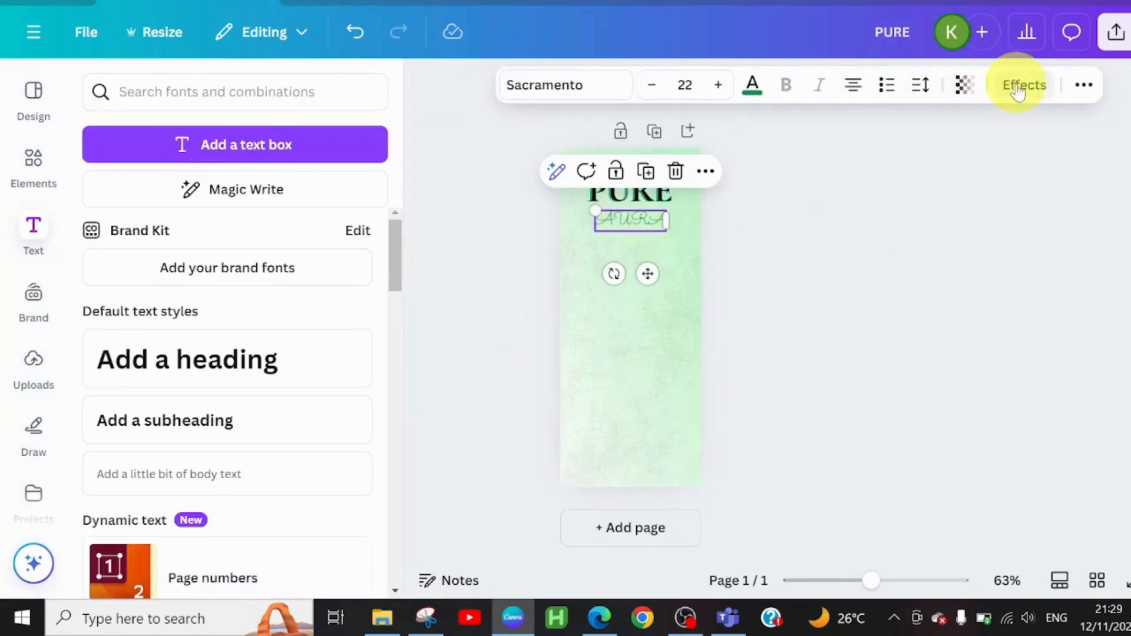
pyautogui.click(1019, 88)
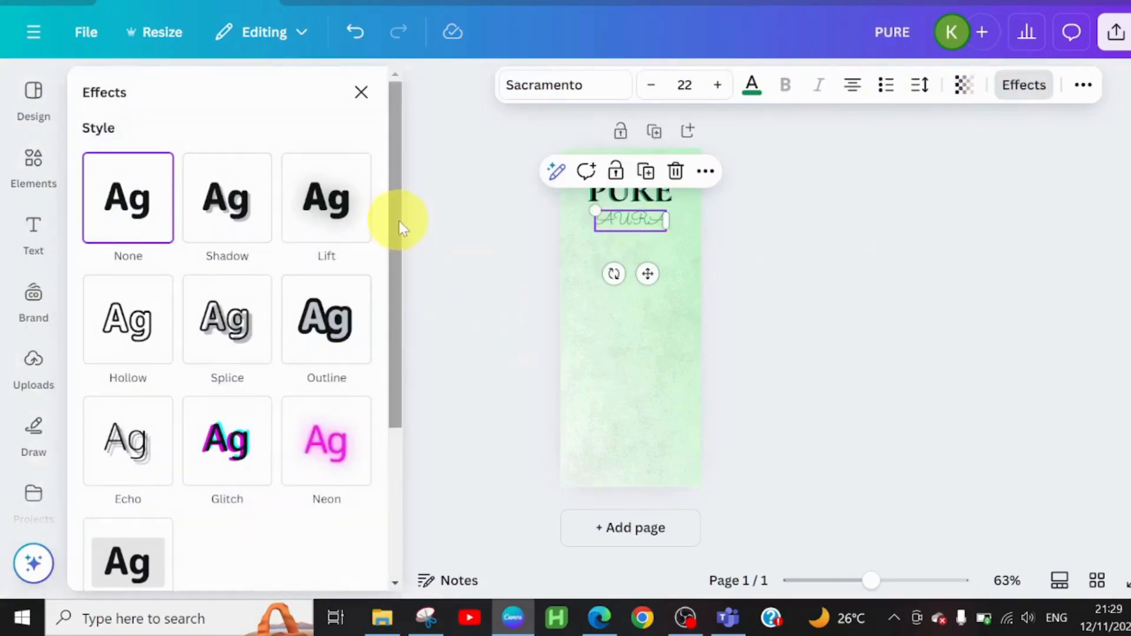
pyautogui.moveTo(401, 227); pyautogui.dragTo(411, 281)
pyautogui.click(340, 229)
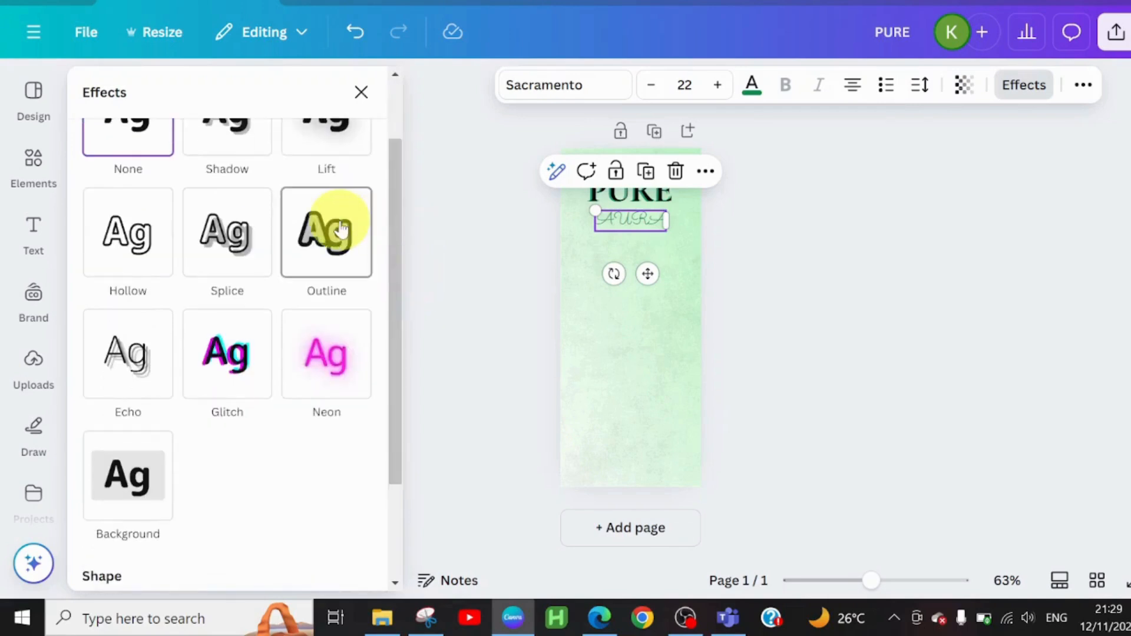
pyautogui.moveTo(129, 355); pyautogui.dragTo(122, 358)
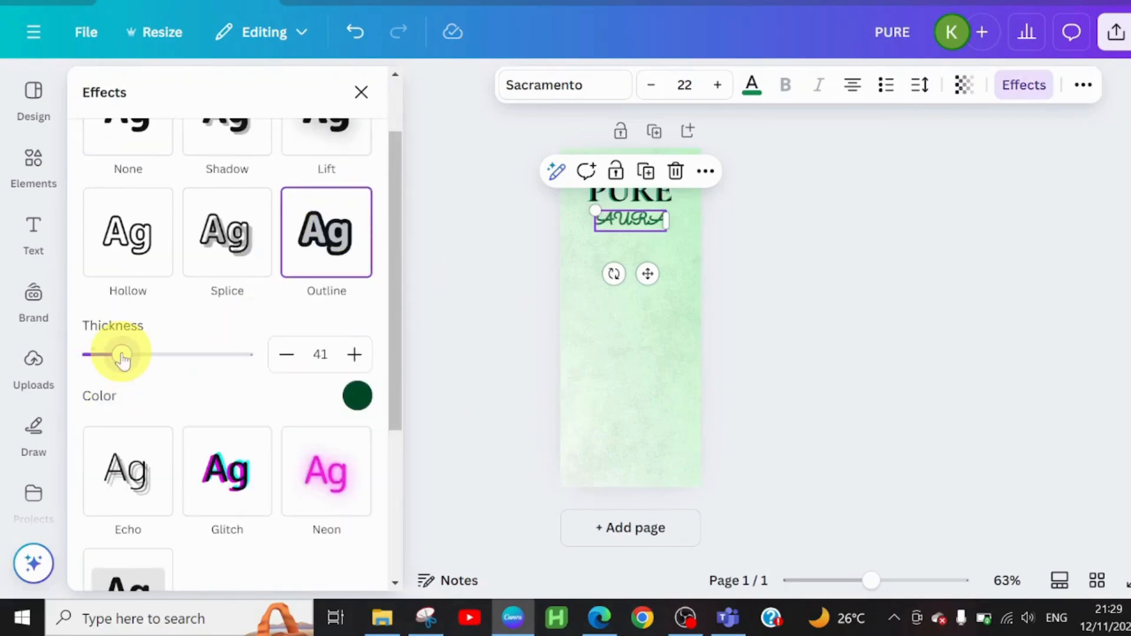
pyautogui.click(657, 354)
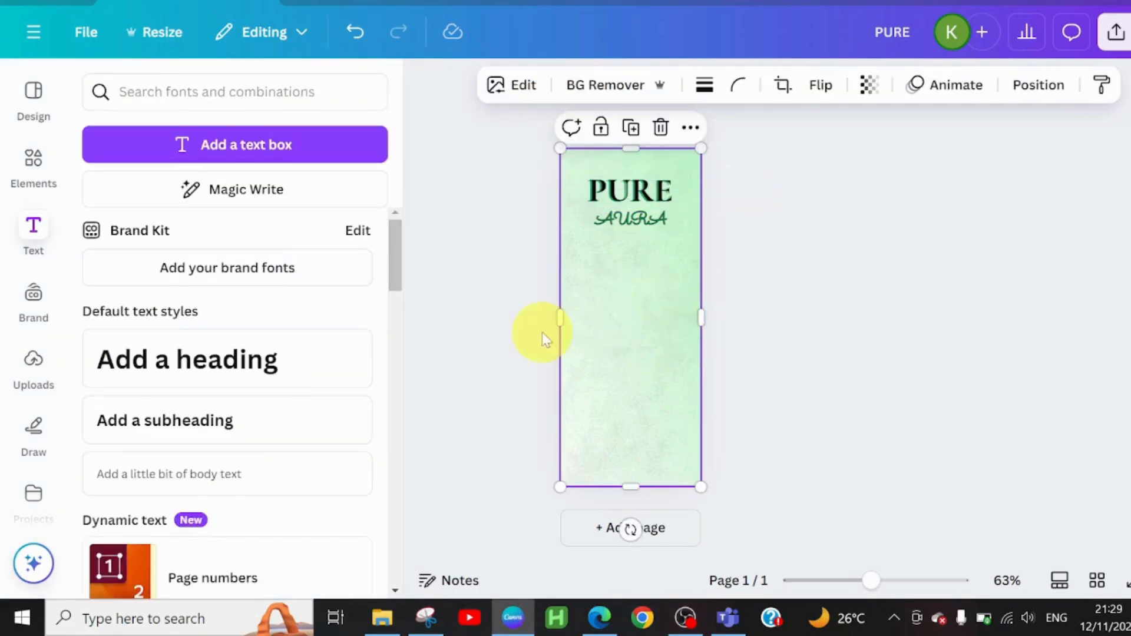
# Step: Add another heading just below AURA and replace its text with AIR FRESHNER
pyautogui.click(312, 368)
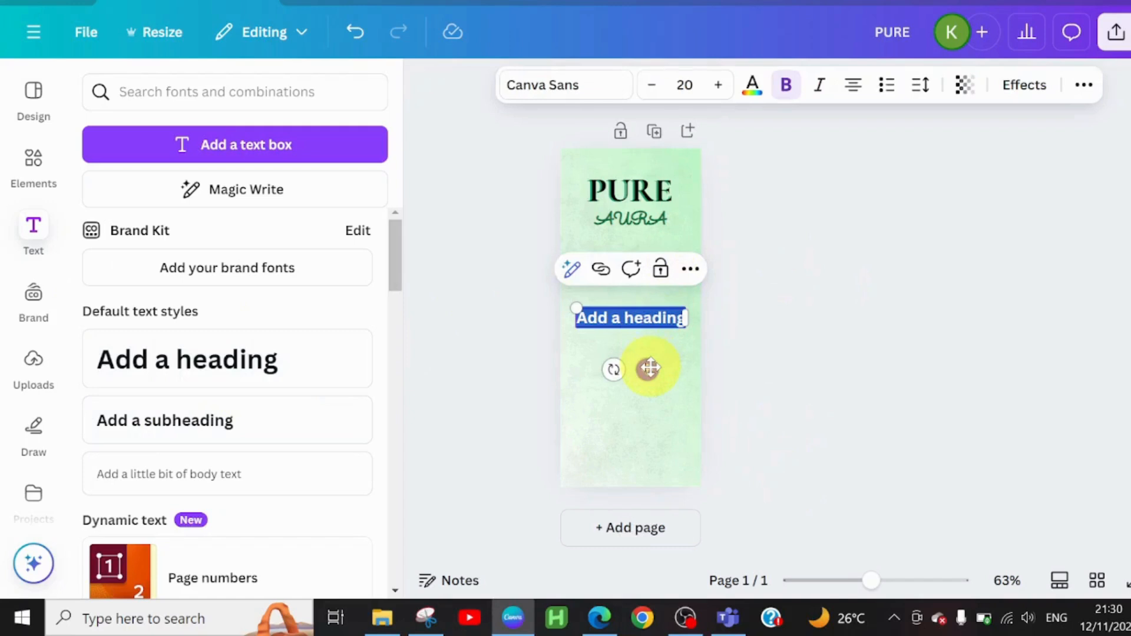
pyautogui.moveTo(648, 369); pyautogui.dragTo(648, 288)
pyautogui.write('A')
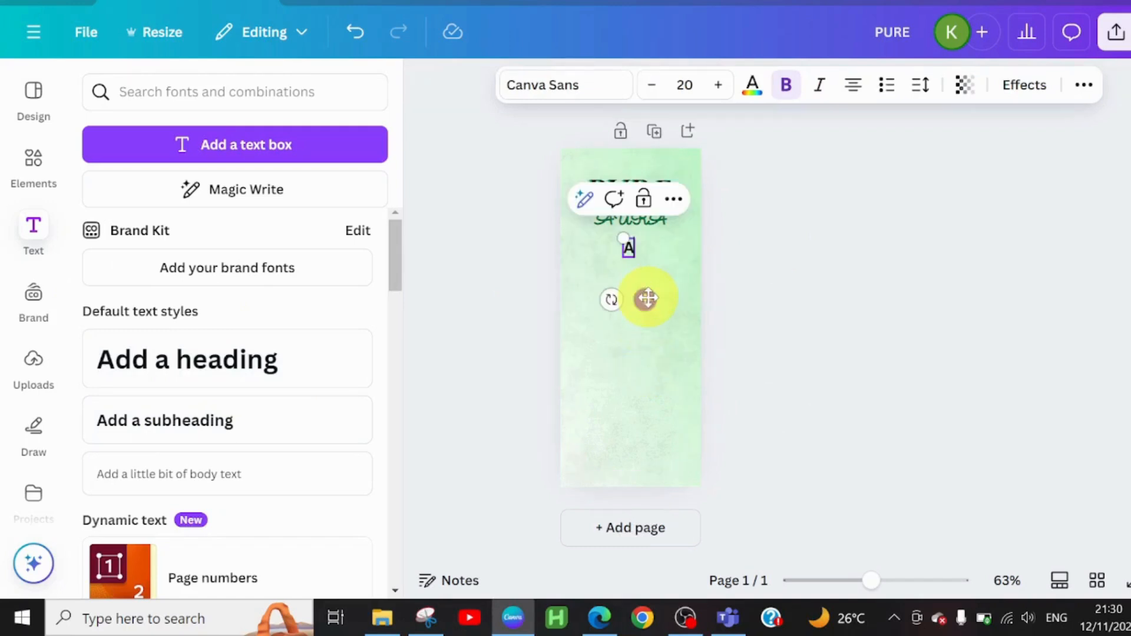
pyautogui.write('IR FRESHNER')
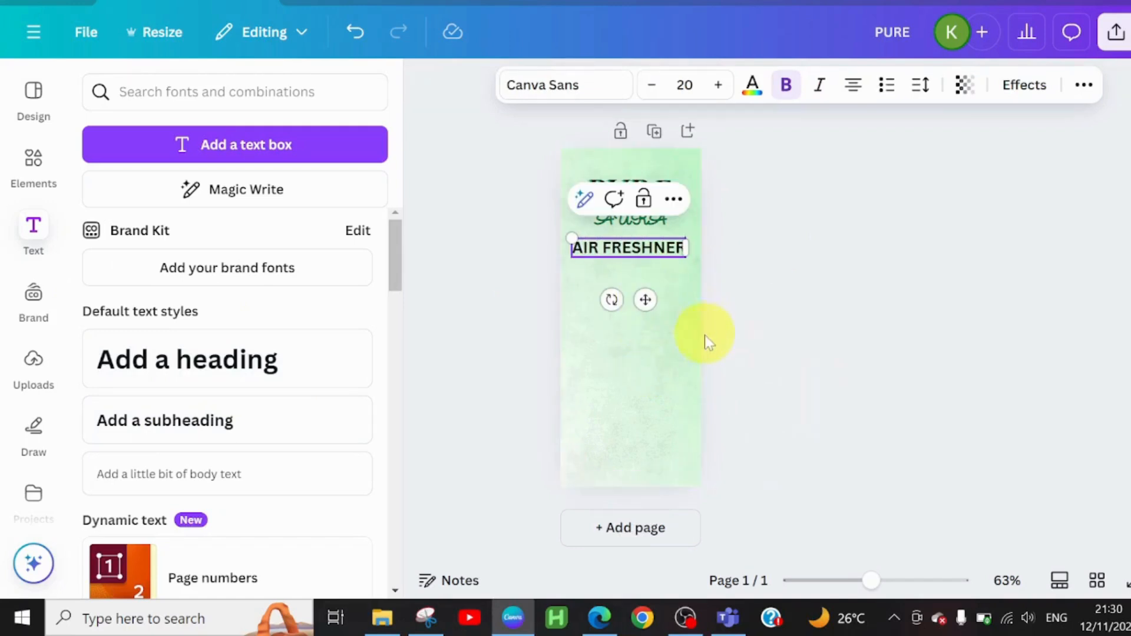
# Step: Search the fonts for YESEV, change the AIR FRESHNER text's font to Yeseva One and reduce its size to 15
pyautogui.click(560, 103)
pyautogui.write('YESEV')
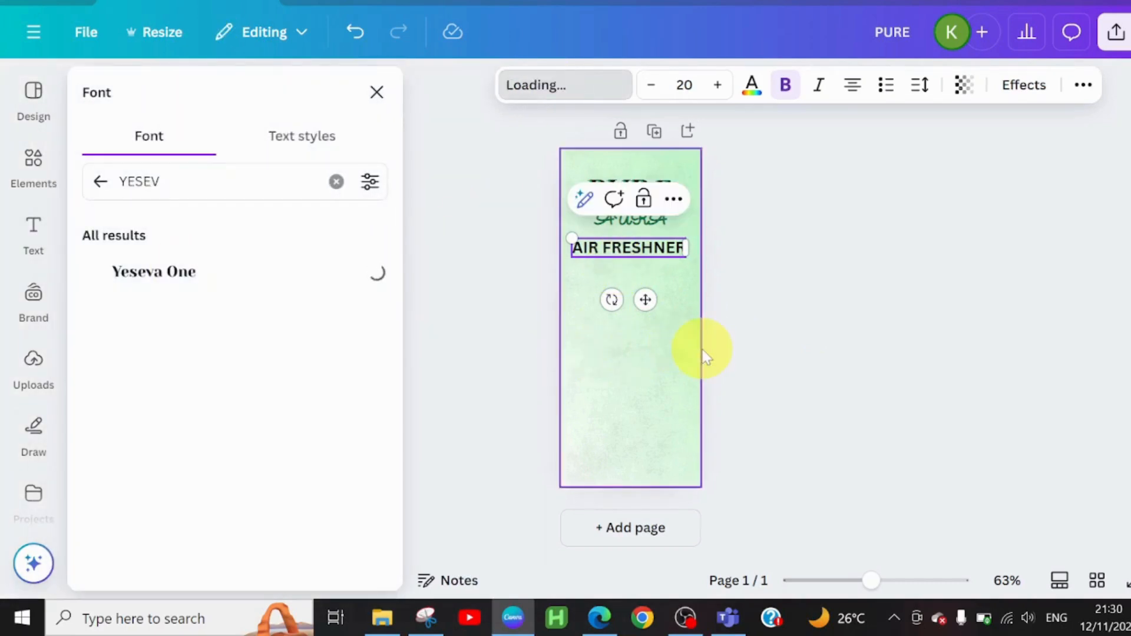
pyautogui.click(651, 86)
pyautogui.click(652, 86)
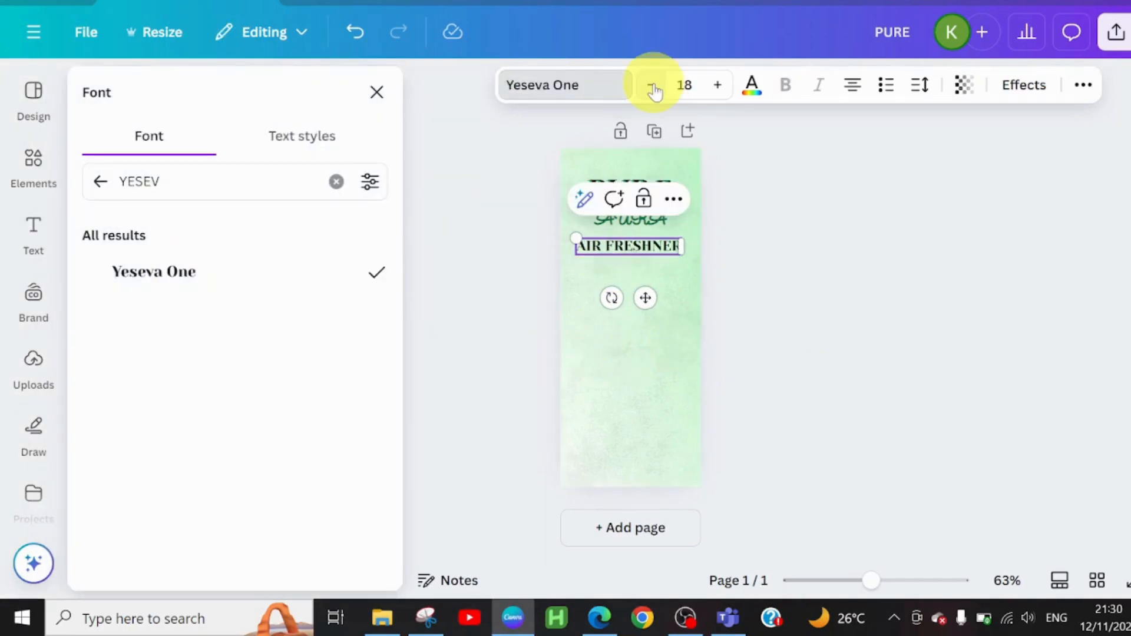
pyautogui.click(652, 86)
# Step: Move the AIR FRESHNER text slightly lower to leave more space beneath AURA, keeping it centered on the label
pyautogui.click(651, 86)
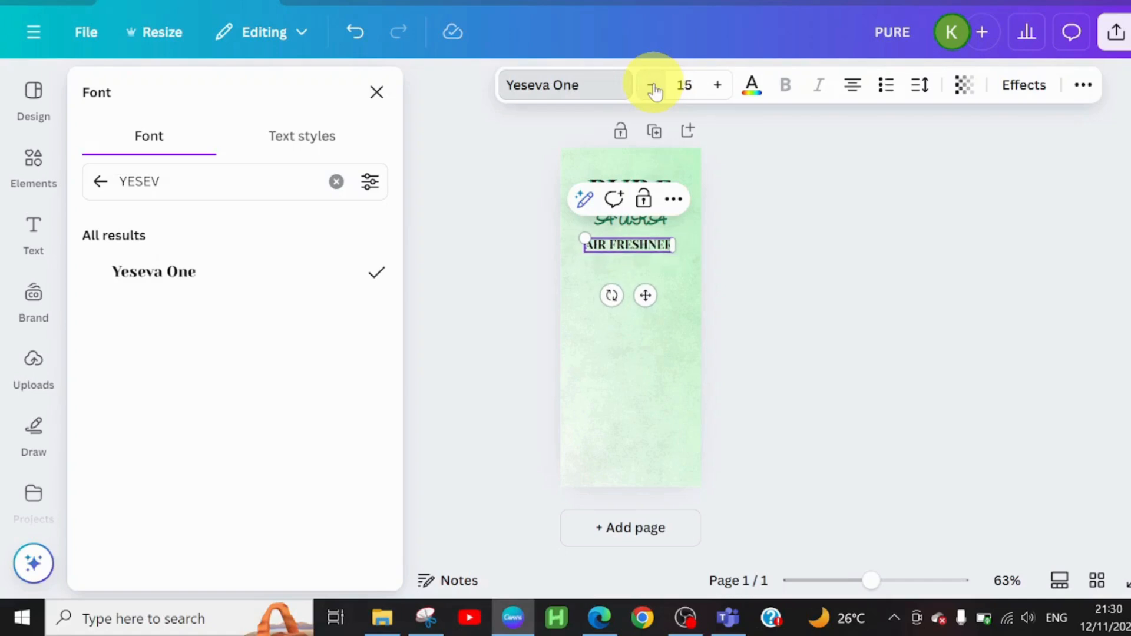
pyautogui.click(651, 86)
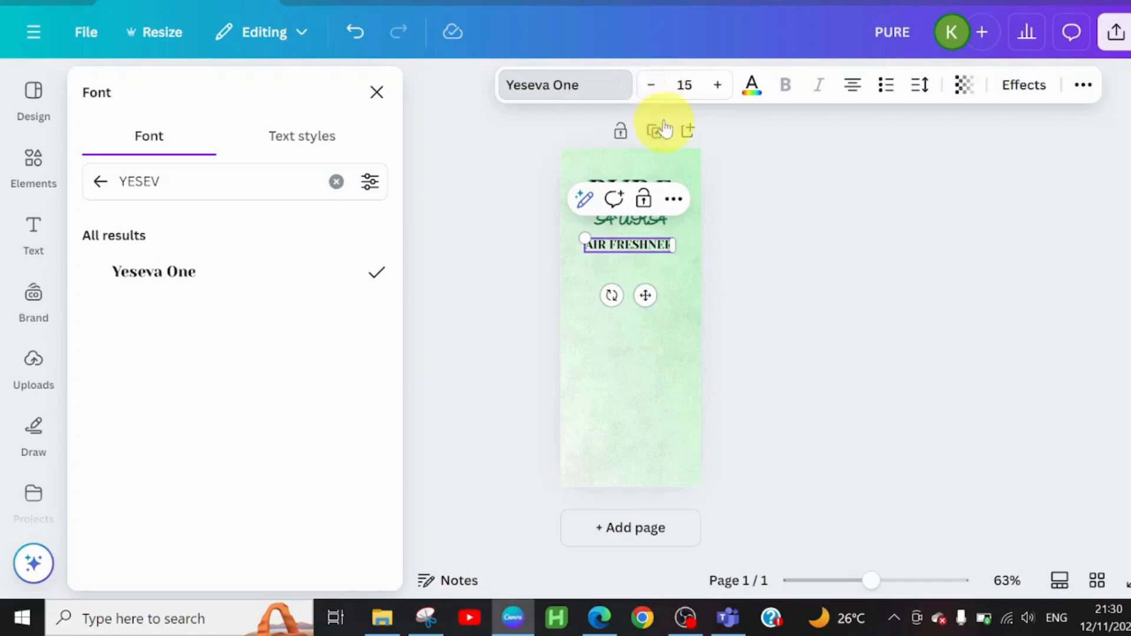
pyautogui.click(658, 368)
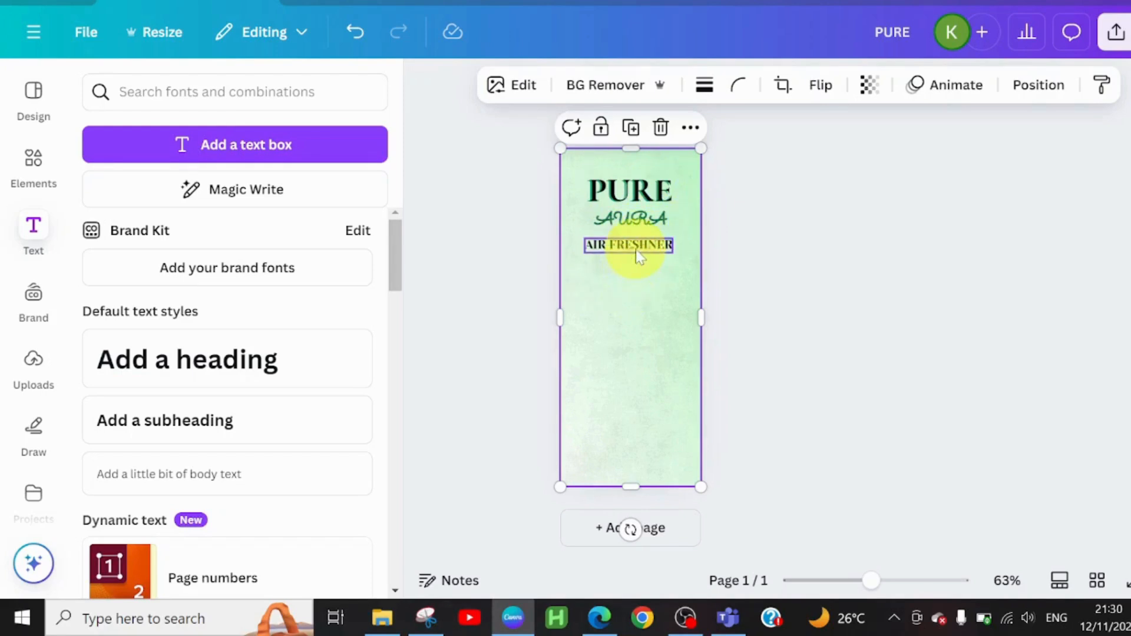
pyautogui.moveTo(635, 251); pyautogui.dragTo(637, 253)
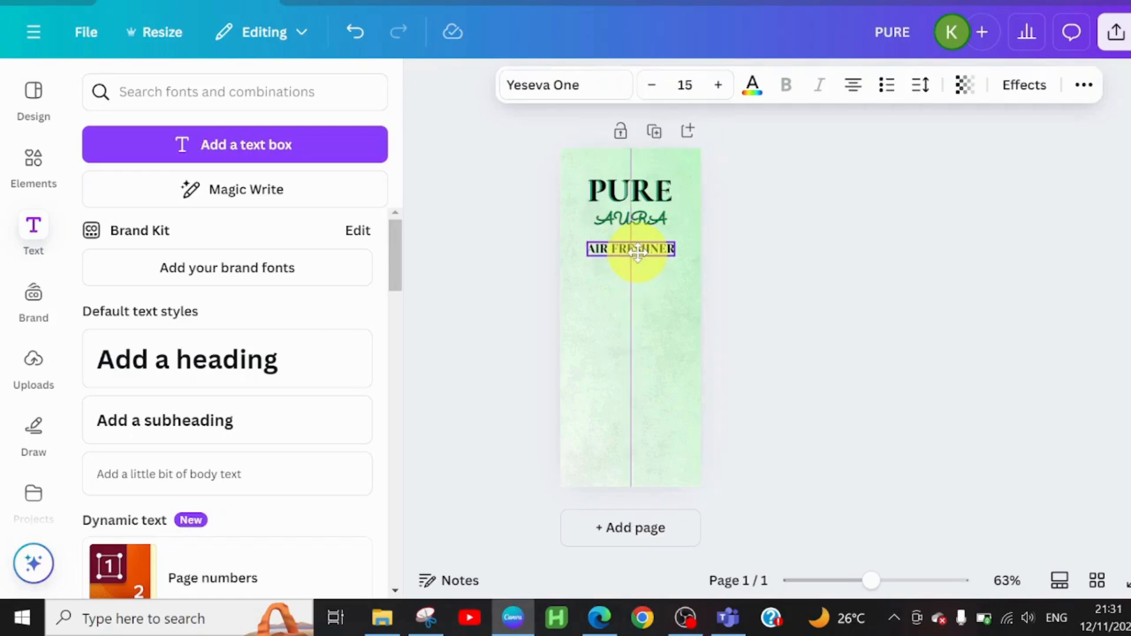
pyautogui.click(648, 387)
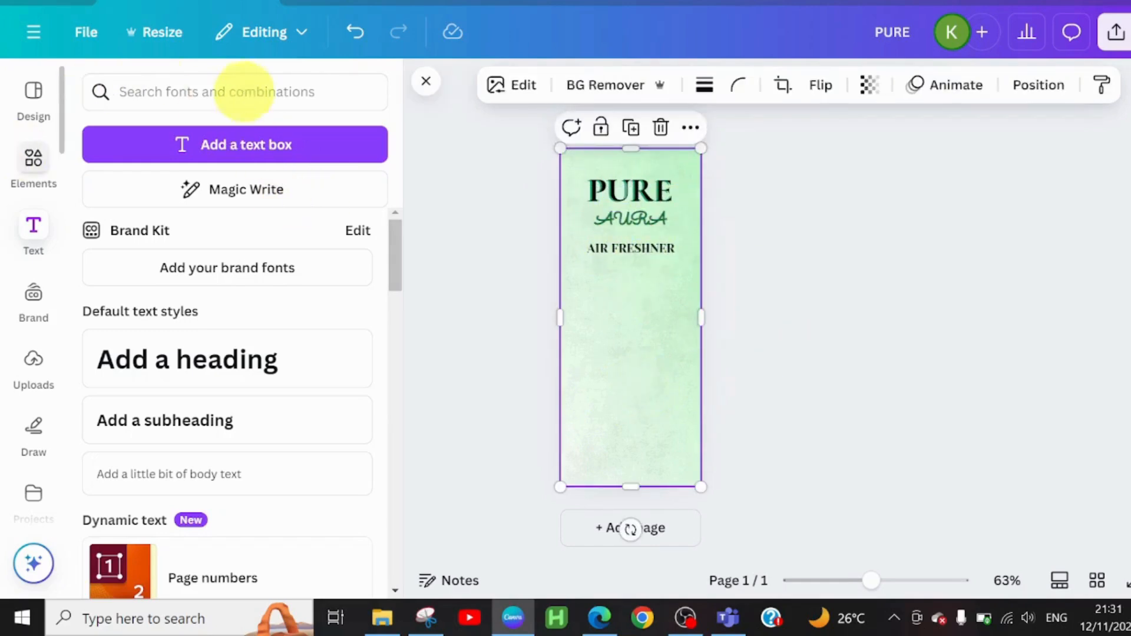
# Step: Search the elements for eco friendly icon, show only graphics and add the two-leaf light and dark green graphic
pyautogui.click(33, 158)
pyautogui.click(186, 92)
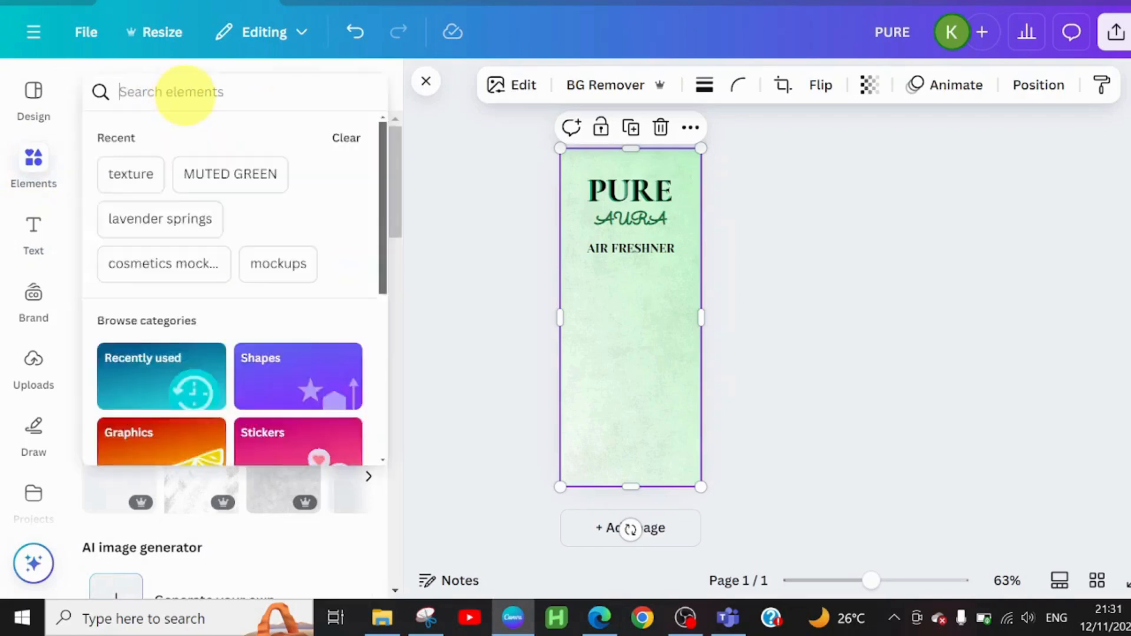
pyautogui.write('ECO')
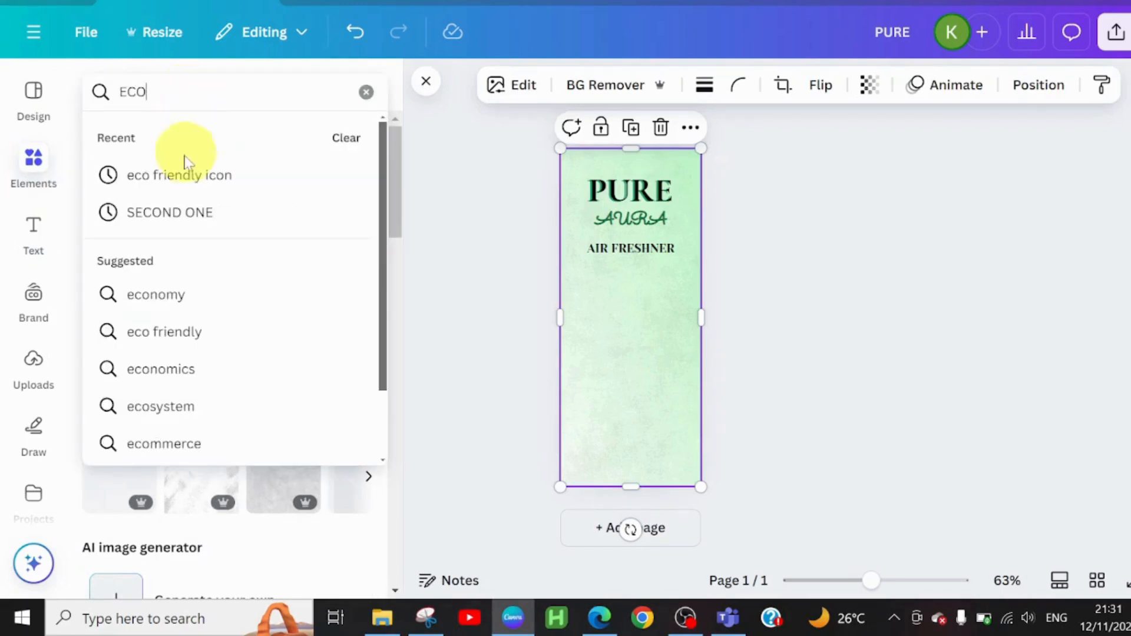
pyautogui.click(180, 175)
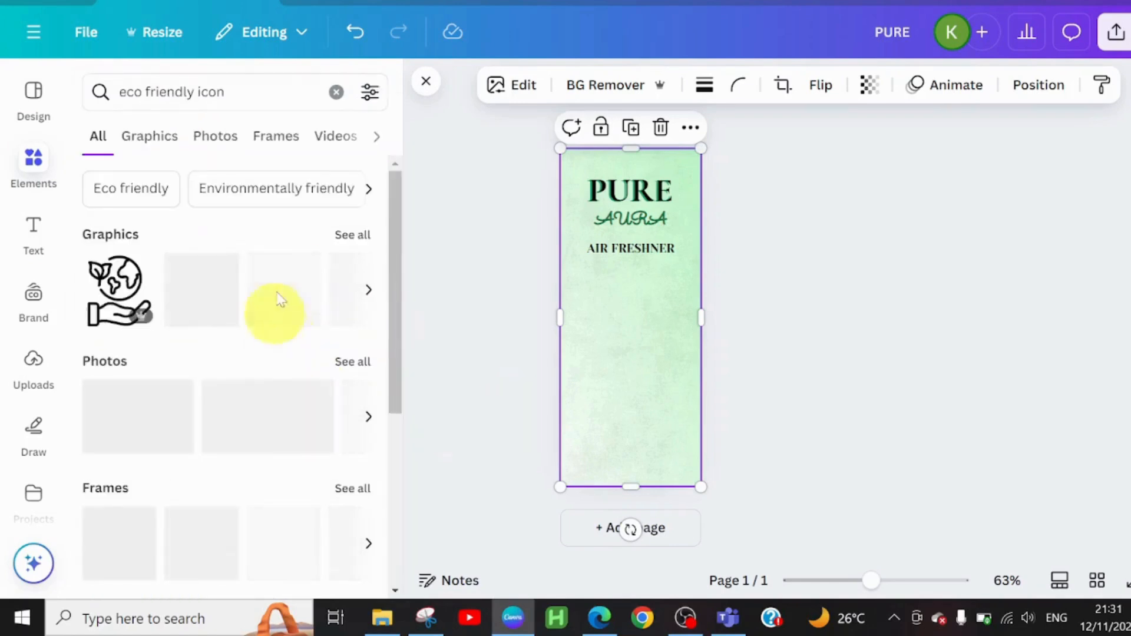
pyautogui.click(354, 239)
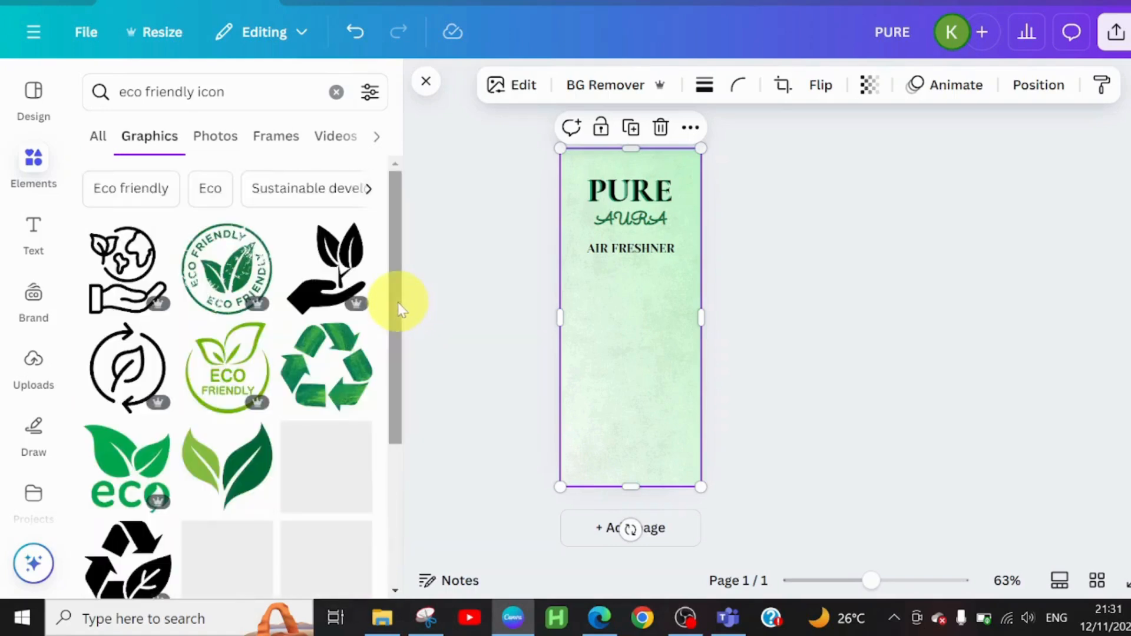
pyautogui.scroll(-3, 401, 307)
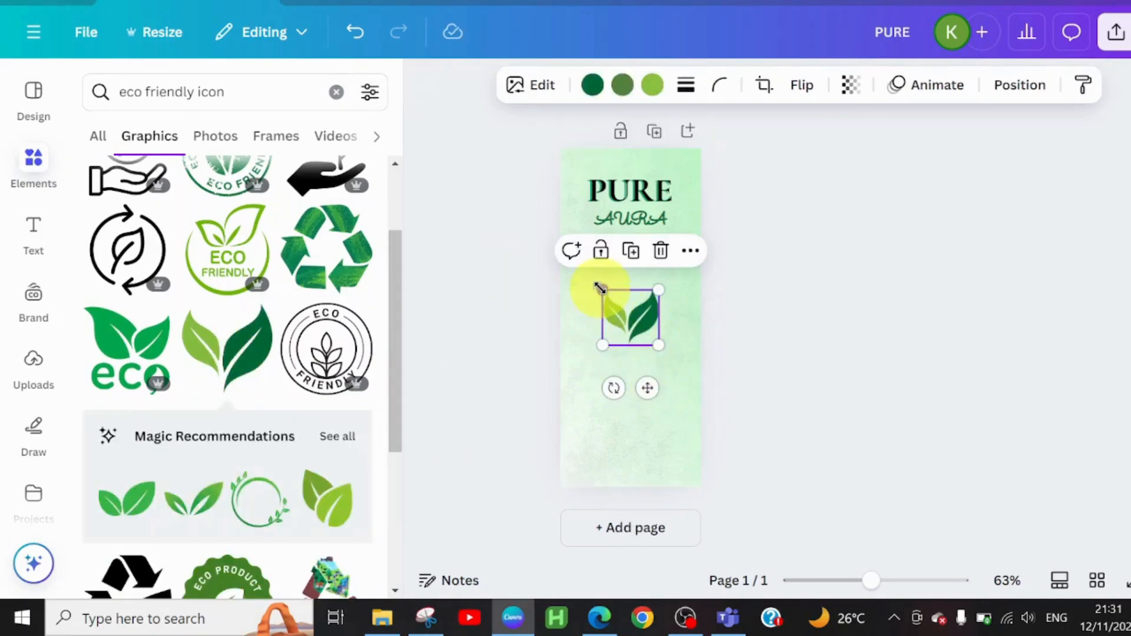
# Step: Enlarge the two-leaf graphic to about the width of the PURE heading and center it below AIR FRESHNER
pyautogui.moveTo(600, 288); pyautogui.dragTo(589, 276)
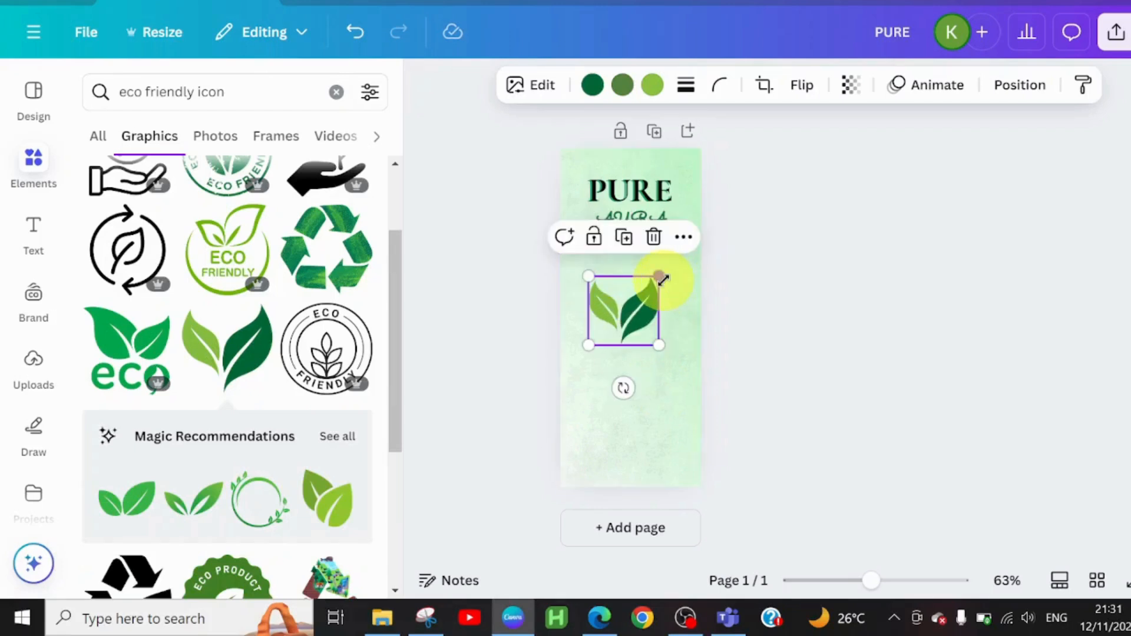
pyautogui.moveTo(664, 275); pyautogui.dragTo(667, 269)
pyautogui.moveTo(625, 310); pyautogui.dragTo(630, 315)
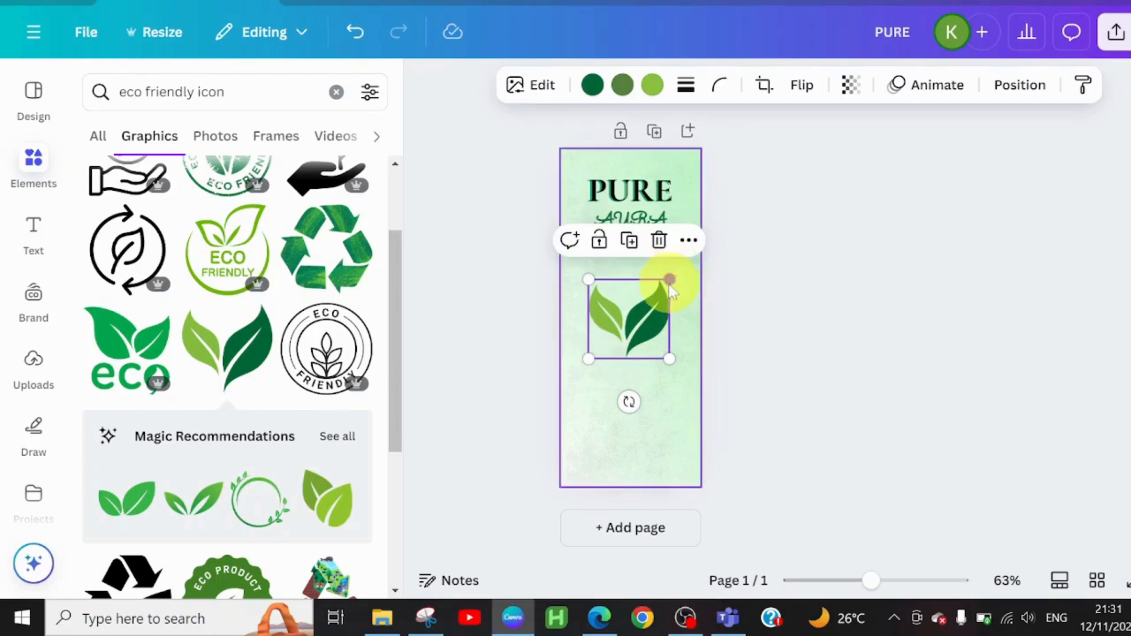
pyautogui.moveTo(670, 279); pyautogui.dragTo(675, 279)
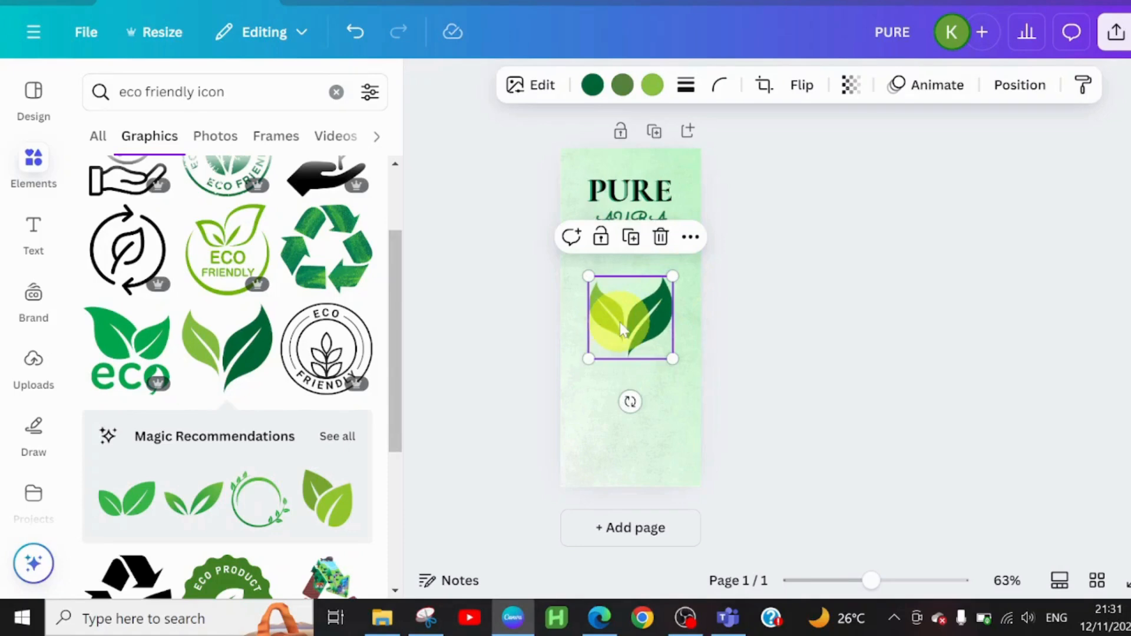
pyautogui.moveTo(625, 333)
pyautogui.mouseDown()
pyautogui.moveTo(621, 324)
pyautogui.moveTo(624, 332)
pyautogui.mouseUp()
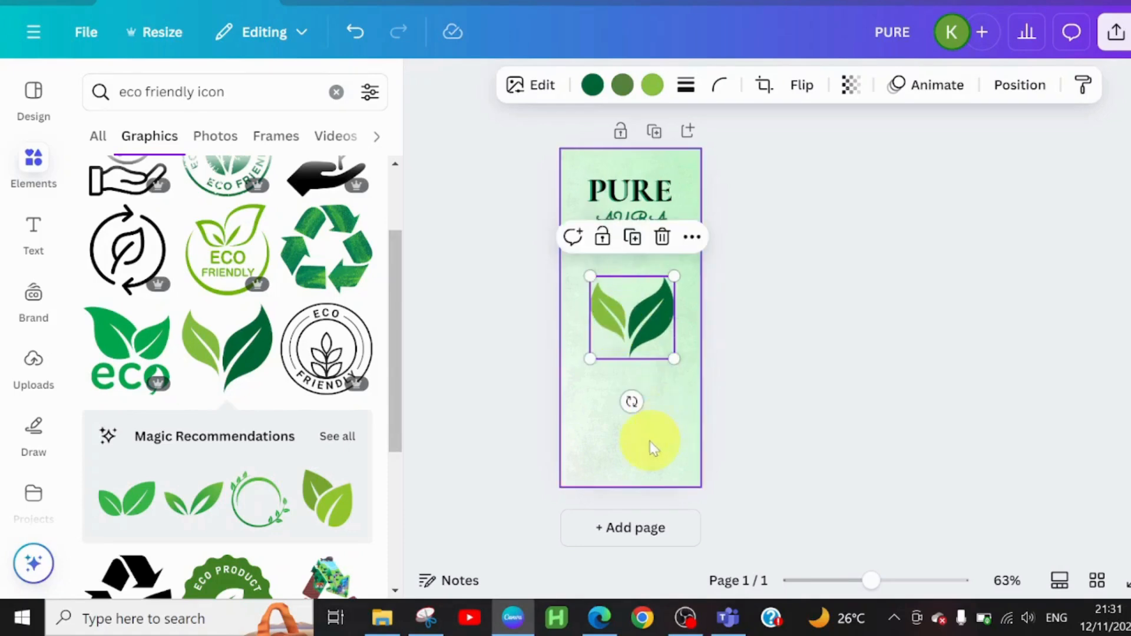
pyautogui.click(651, 423)
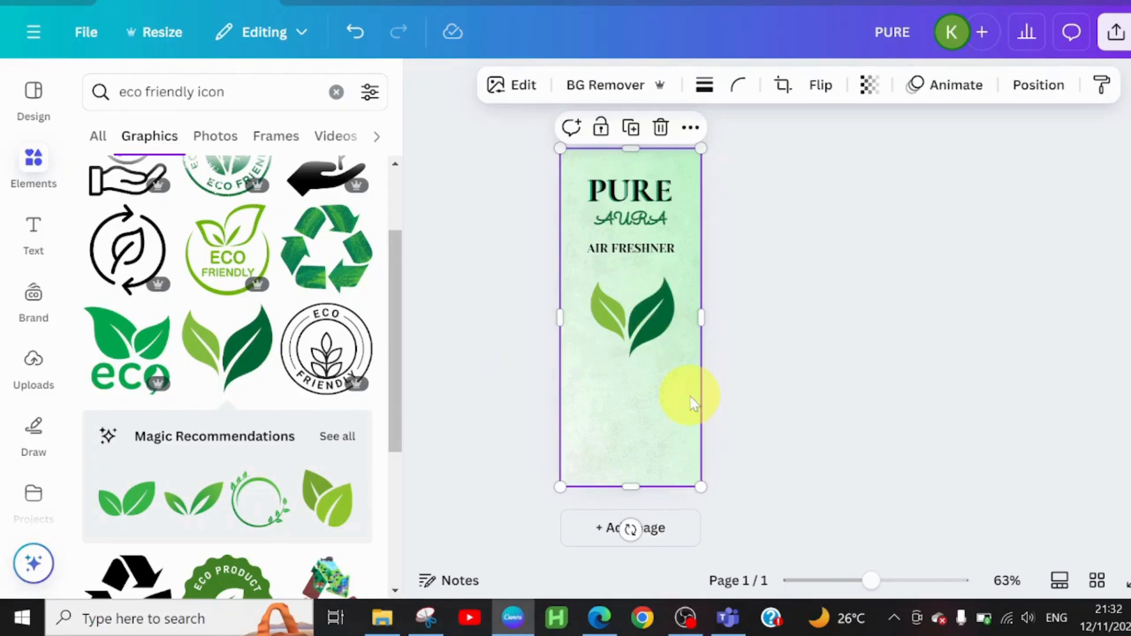
# Step: Add the heading MAGICAL SPELL below the leaves and set it in the Breathing font at size 12
pyautogui.click(34, 233)
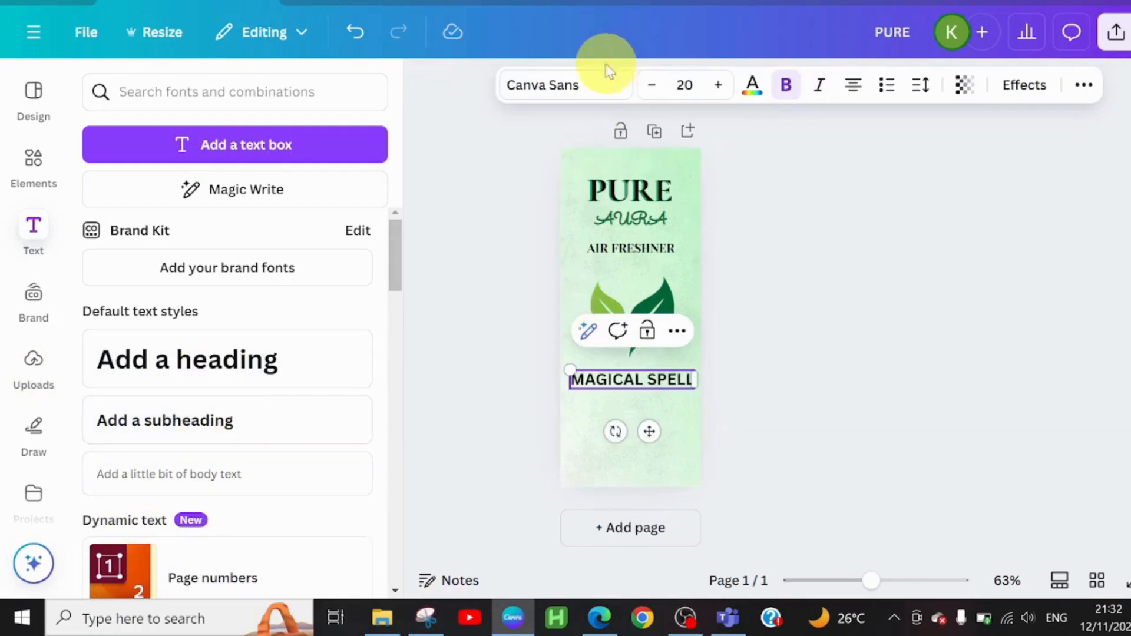
pyautogui.click(595, 86)
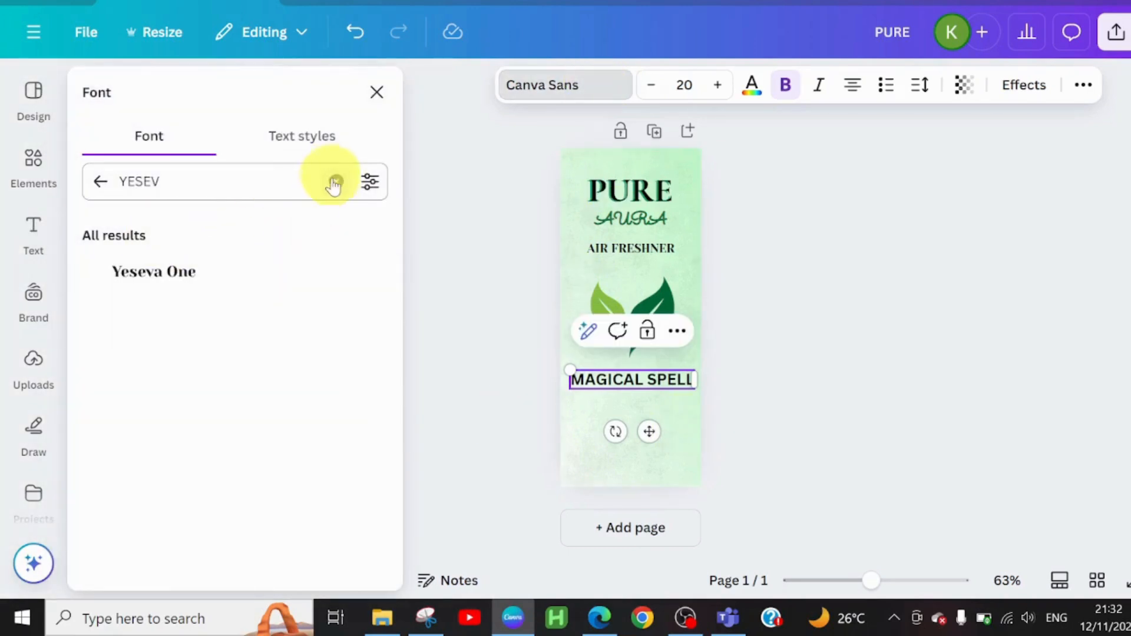
pyautogui.click(335, 184)
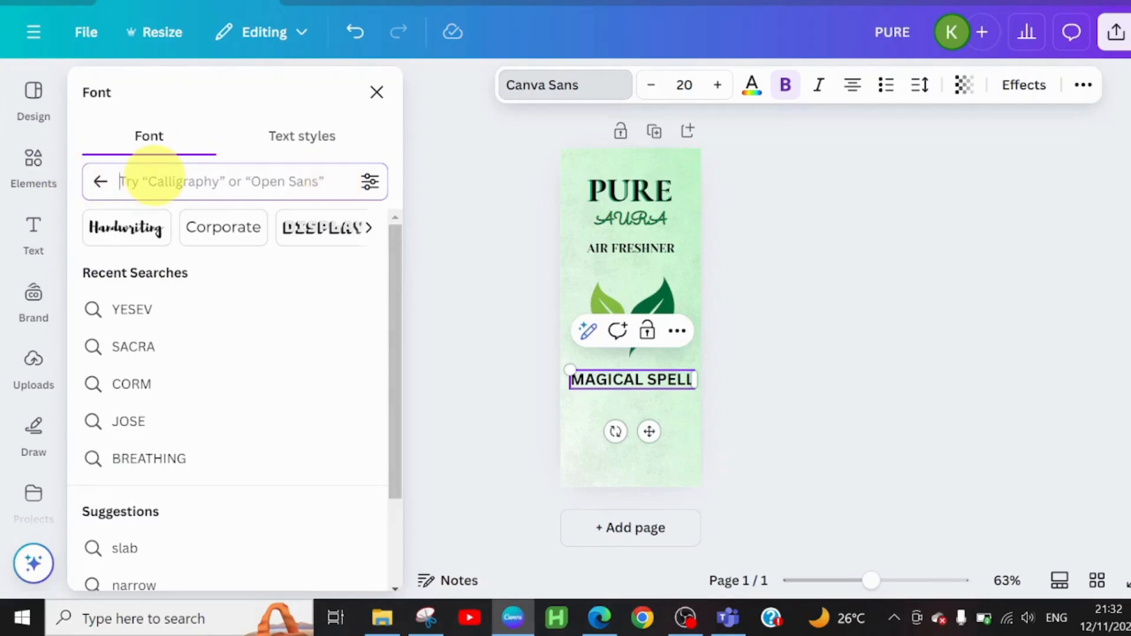
pyautogui.write('BREATHI')
pyautogui.click(180, 272)
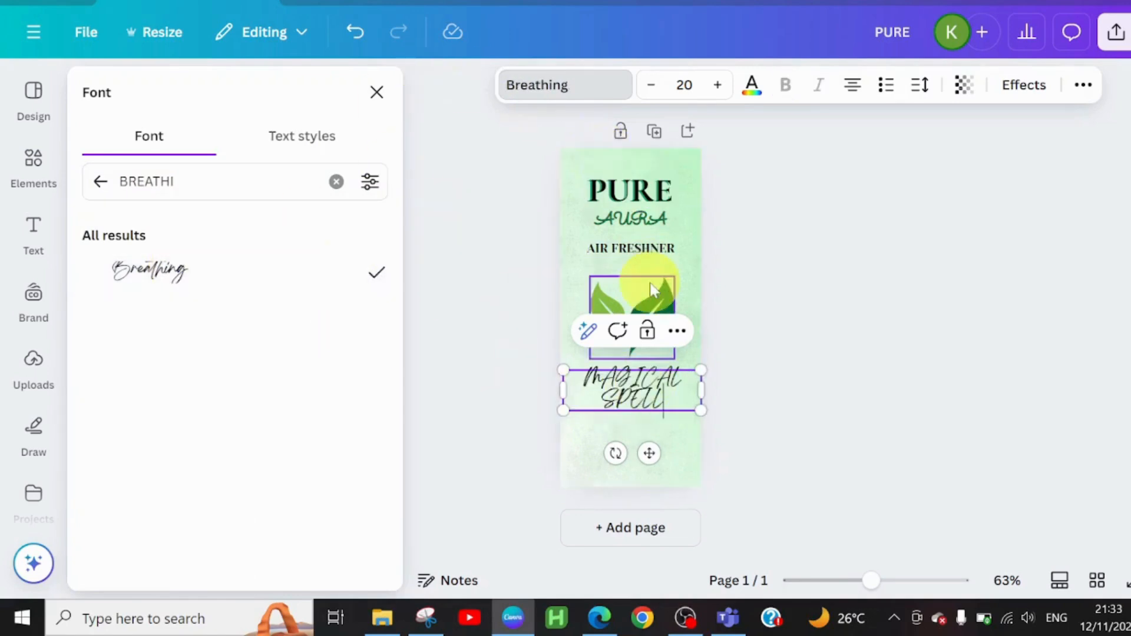
# Step: Recolor AIR FRESHNER with the muted green and MAGICAL SPELL with the dark green from the document colors
pyautogui.click(611, 253)
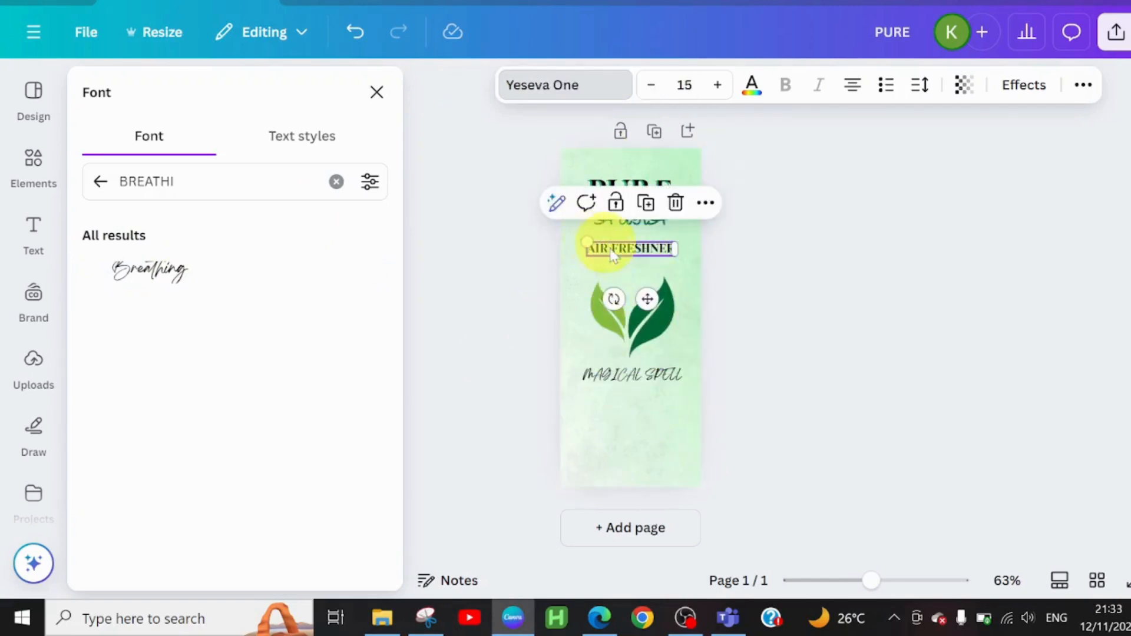
pyautogui.click(748, 90)
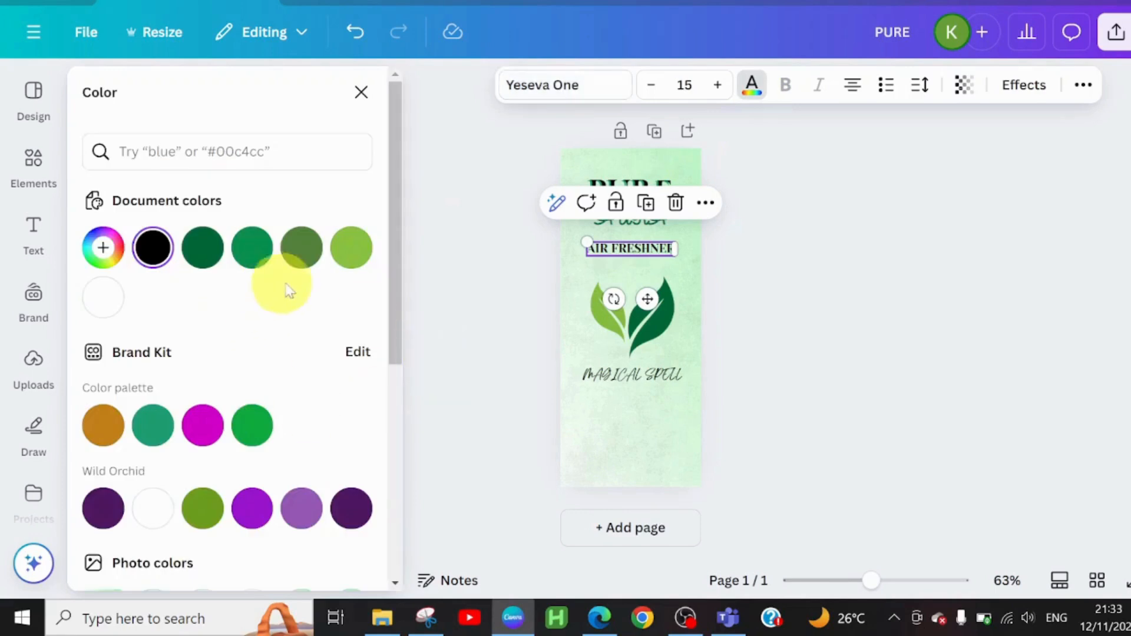
pyautogui.click(302, 247)
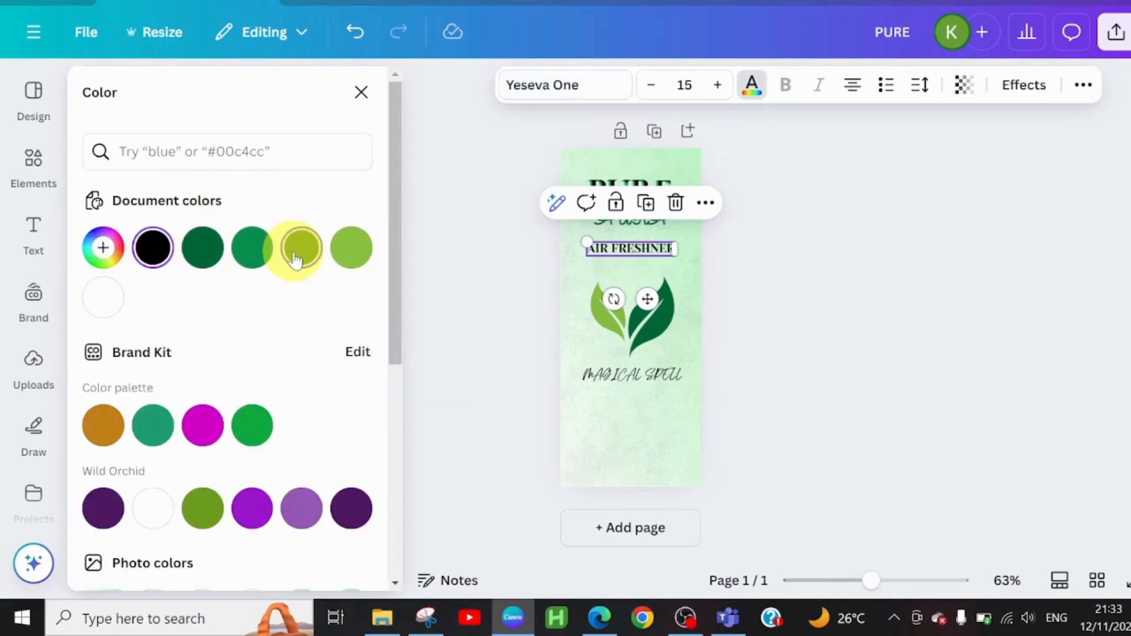
pyautogui.click(613, 303)
pyautogui.click(631, 447)
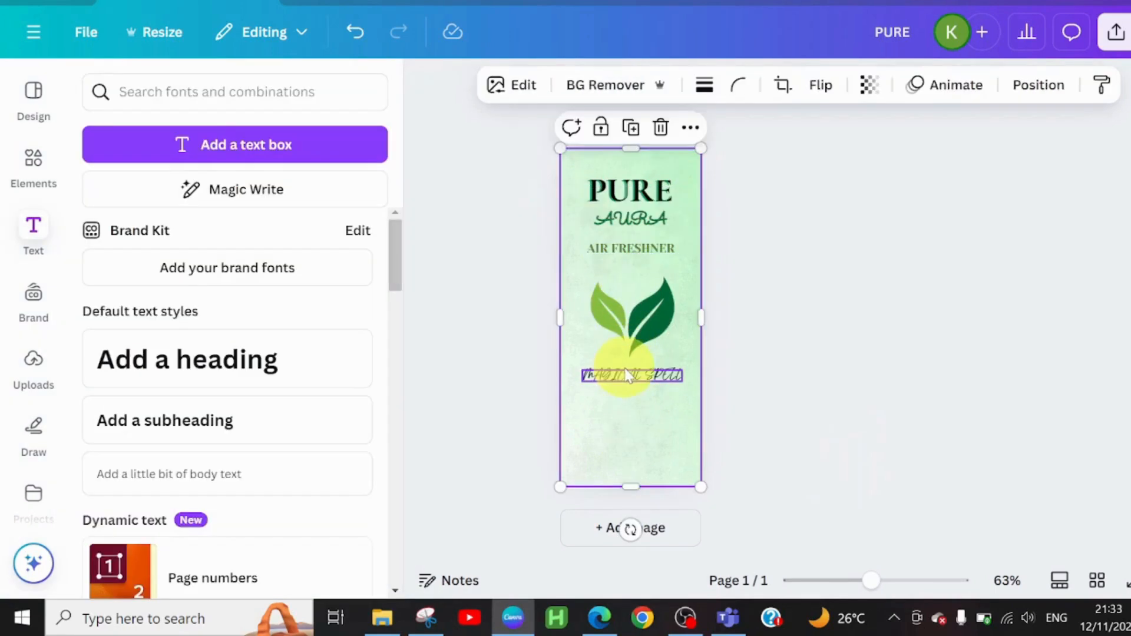
pyautogui.click(628, 376)
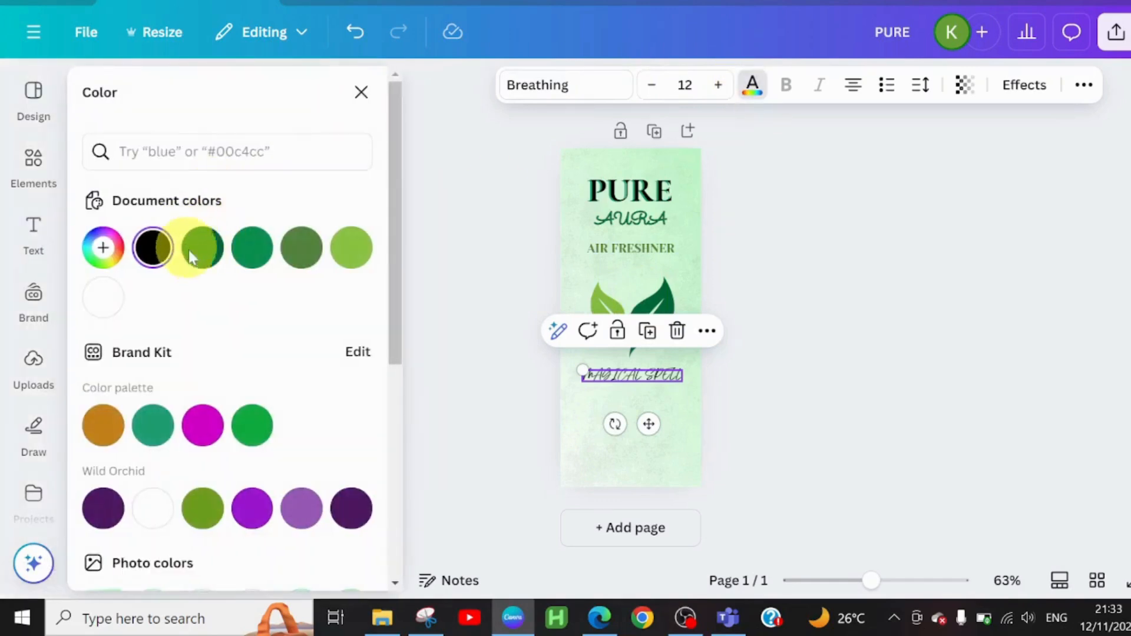
pyautogui.click(195, 252)
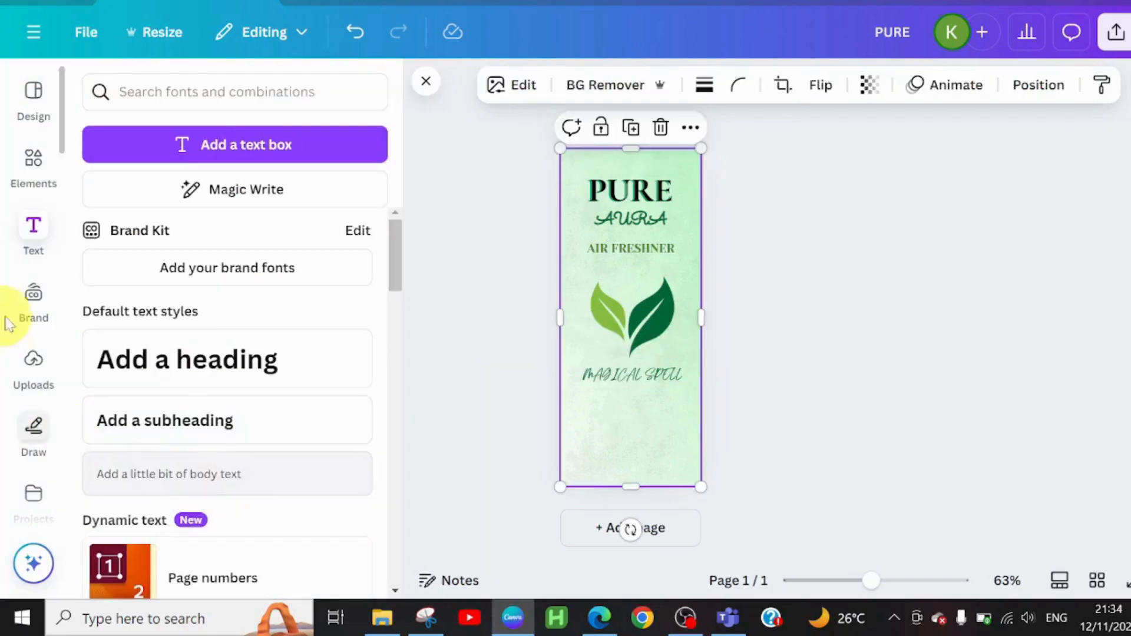
# Step: Add another heading centered just below MAGICAL SPELL and replace its text with FRESHNESS THAT LINGERS
pyautogui.click(182, 359)
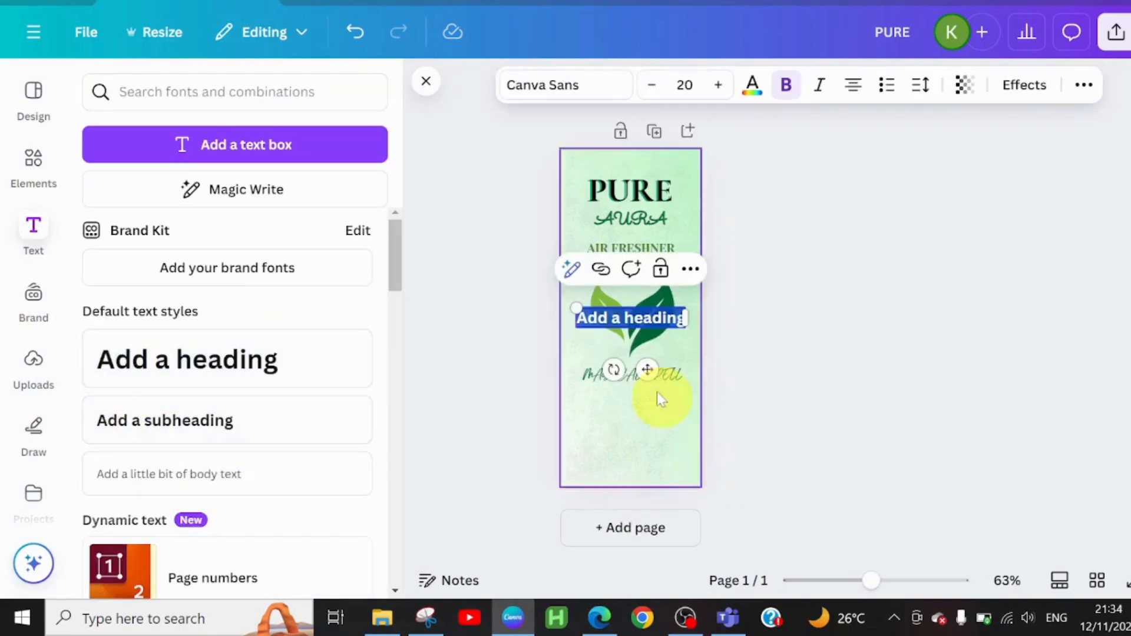
pyautogui.moveTo(652, 419); pyautogui.dragTo(650, 452)
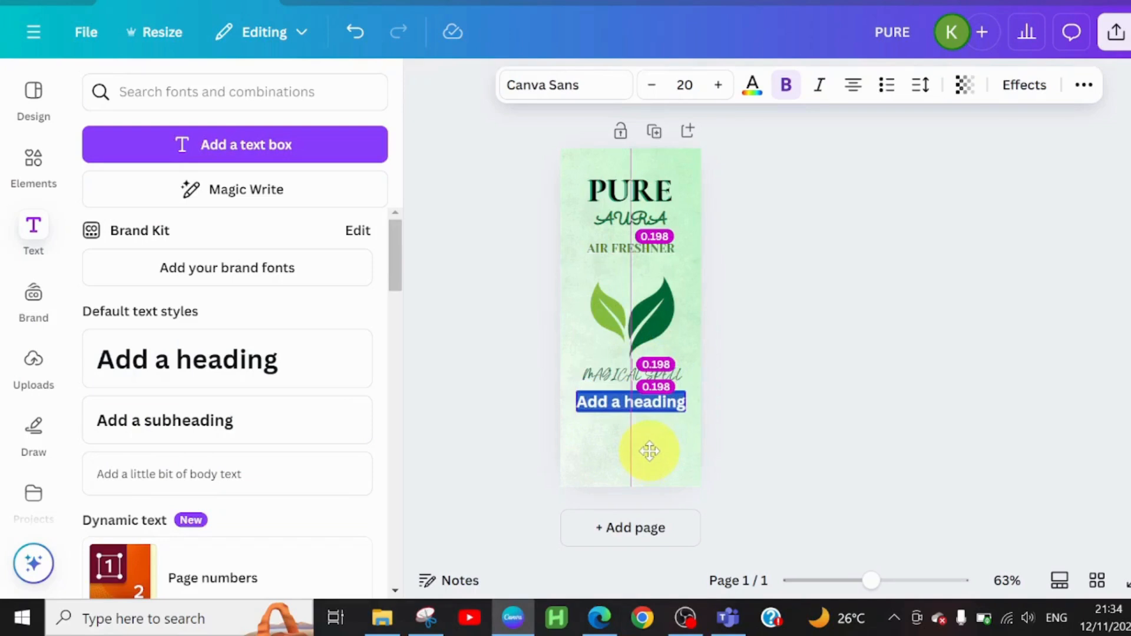
pyautogui.write('FRESHNES')
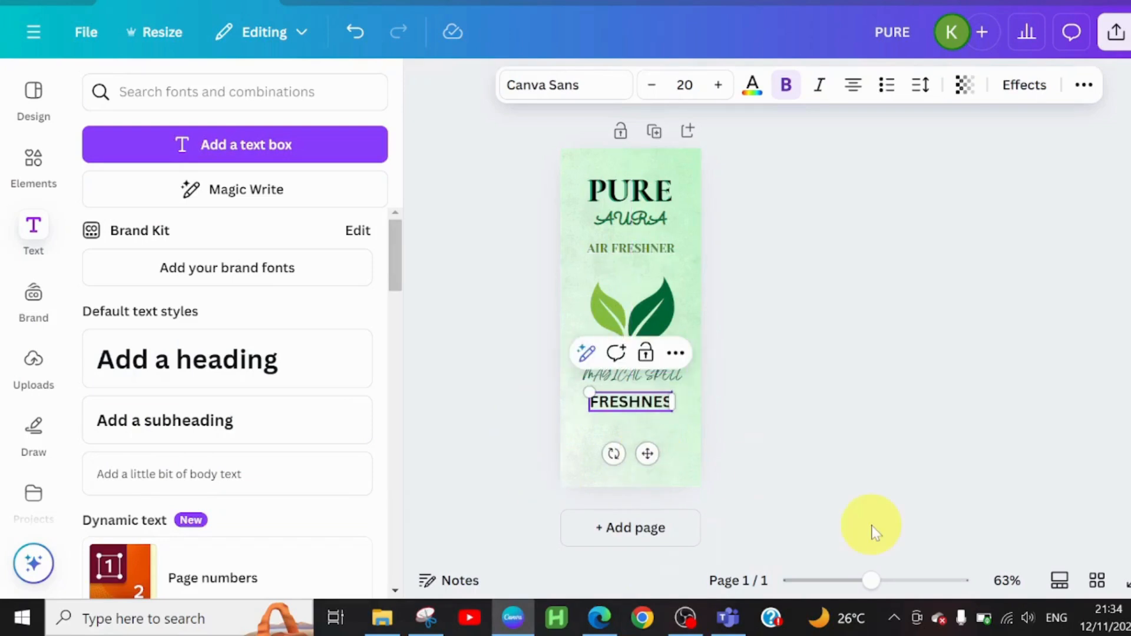
pyautogui.write('S THA')
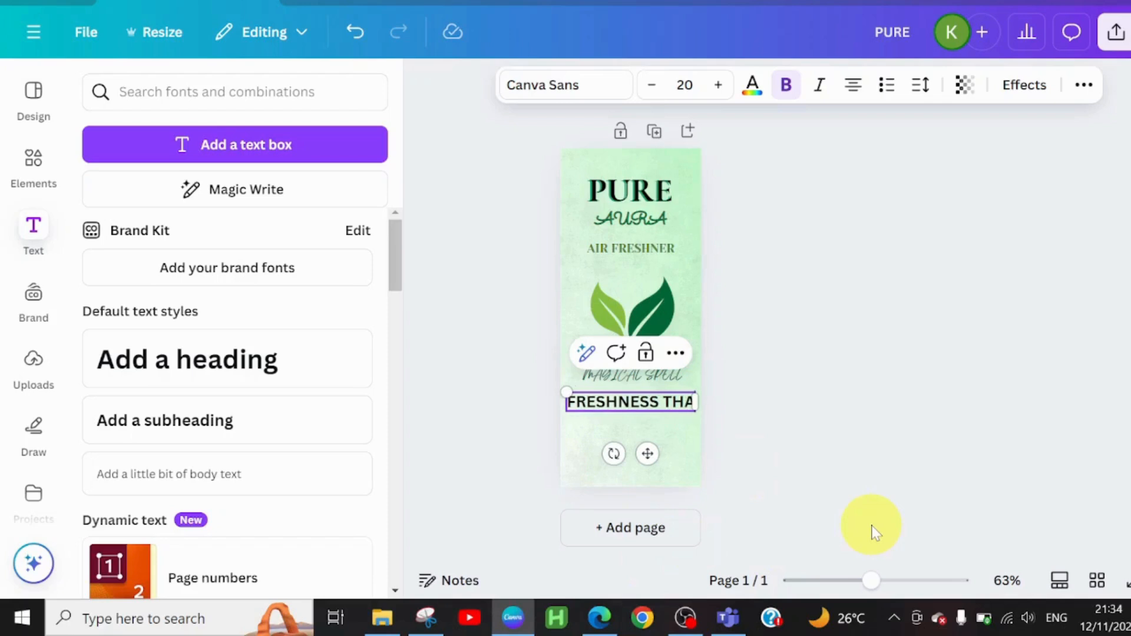
pyautogui.write('T LINGERS')
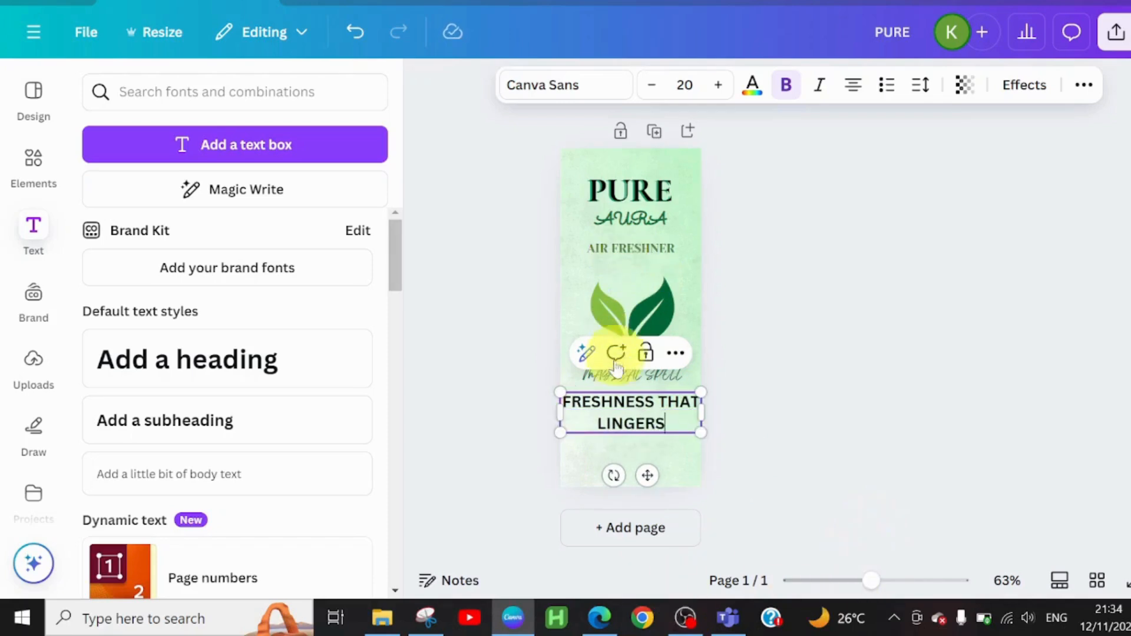
# Step: Search the fonts for JOSEFIN, apply Josefin Sans to FRESHNESS THAT LINGERS and shrink the text to fit on one line
pyautogui.click(567, 86)
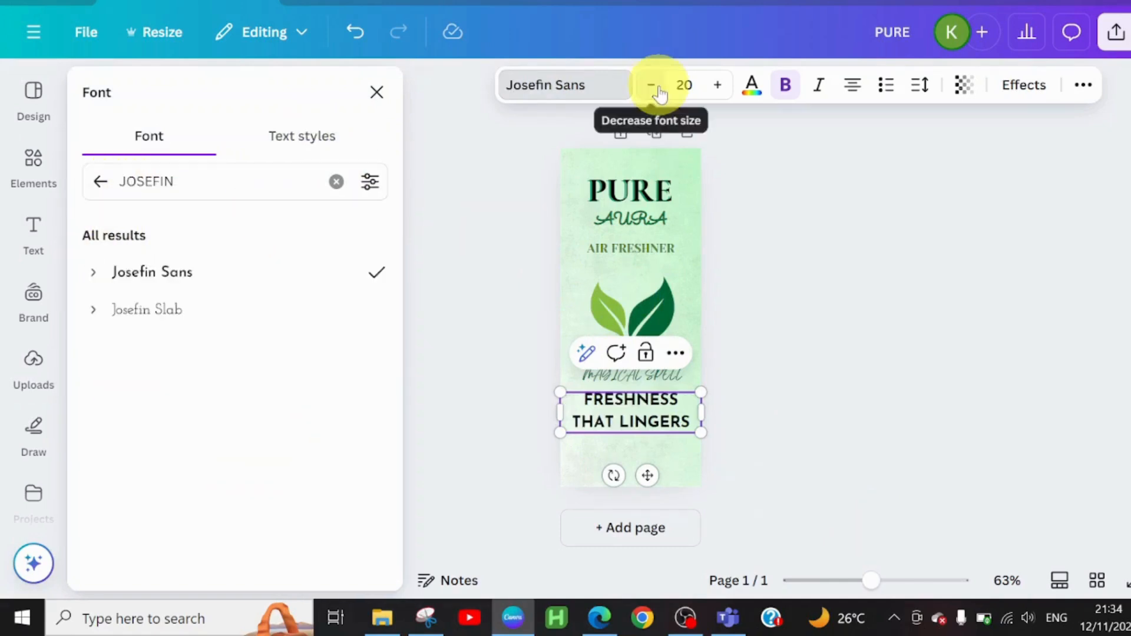
pyautogui.click(651, 86)
pyautogui.click(652, 86)
pyautogui.click(652, 87)
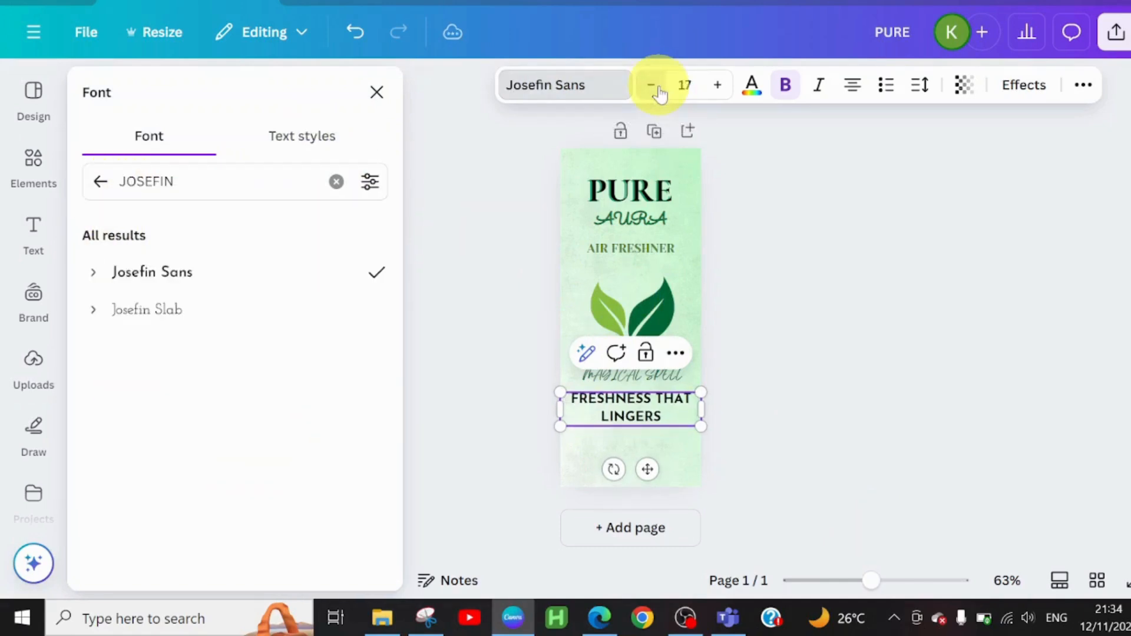
pyautogui.click(655, 88)
pyautogui.click(655, 88)
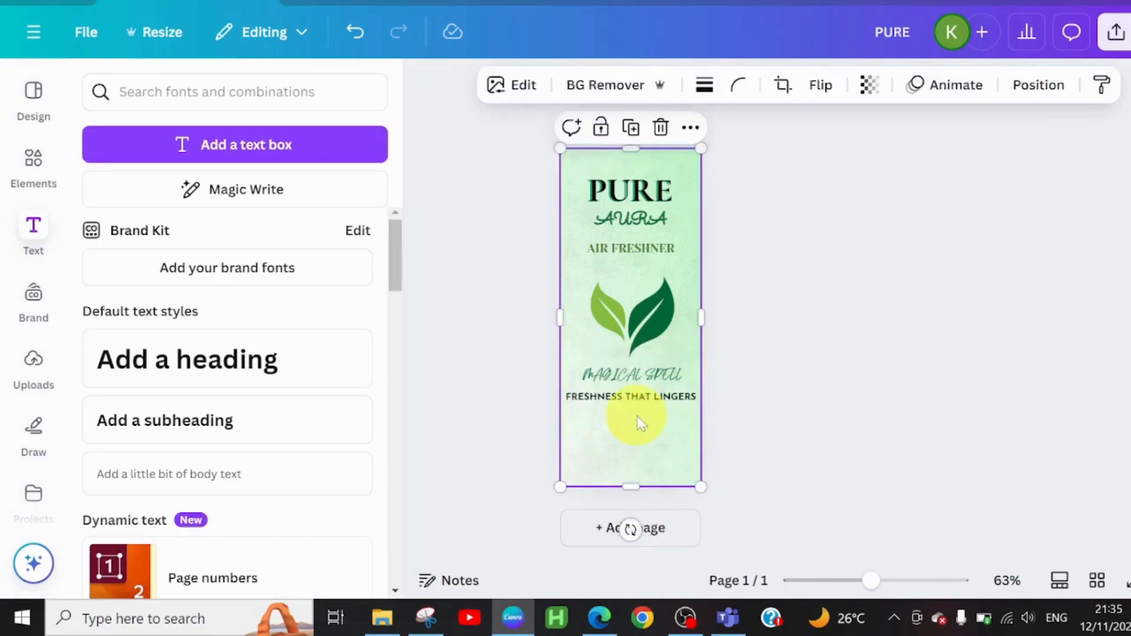
# Step: Clear the eco friendly icon search in the elements library and add a square shape to the label
pyautogui.click(33, 160)
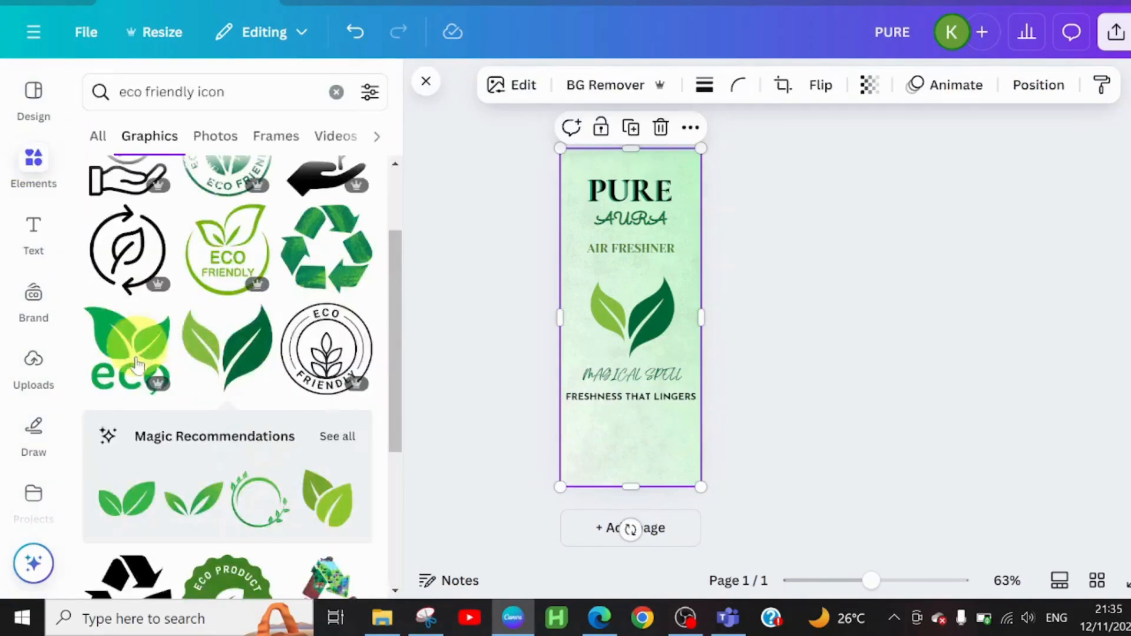
pyautogui.click(339, 92)
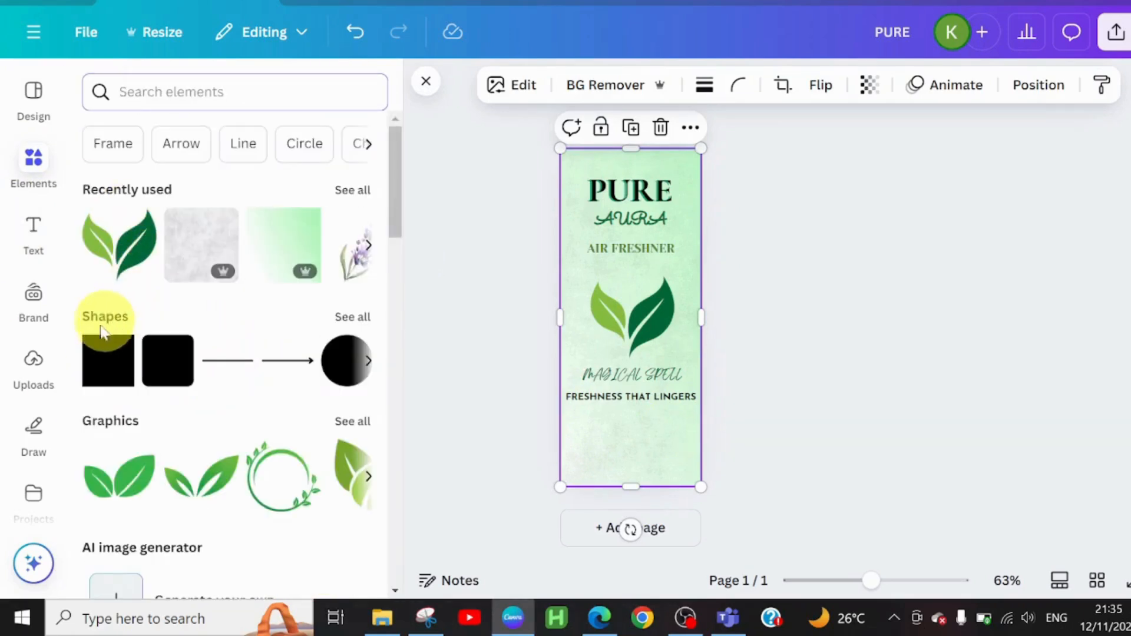
pyautogui.click(106, 366)
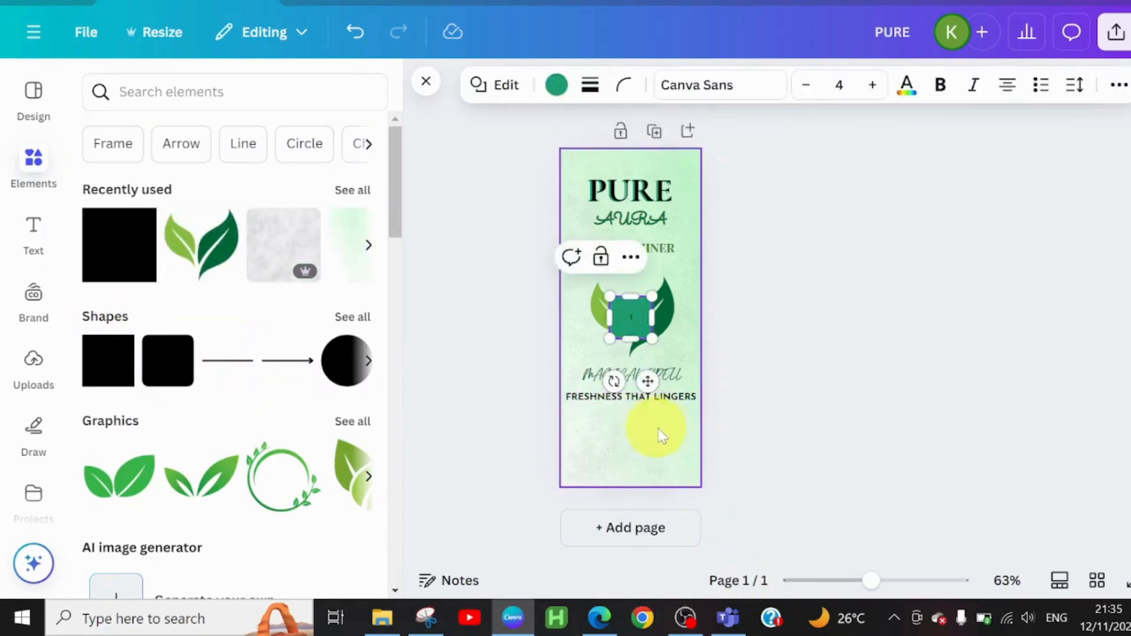
# Step: Move the green square below FRESHNESS THAT LINGERS and reshape it into a thin banner spanning most of the label's width
pyautogui.click(633, 298)
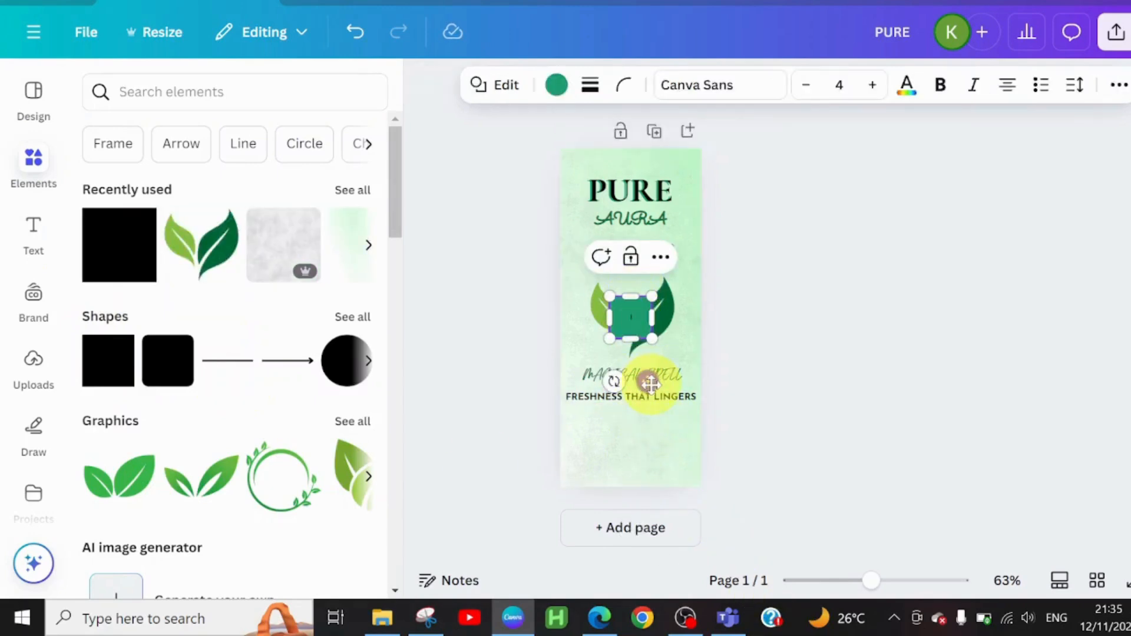
pyautogui.moveTo(653, 398); pyautogui.dragTo(648, 487)
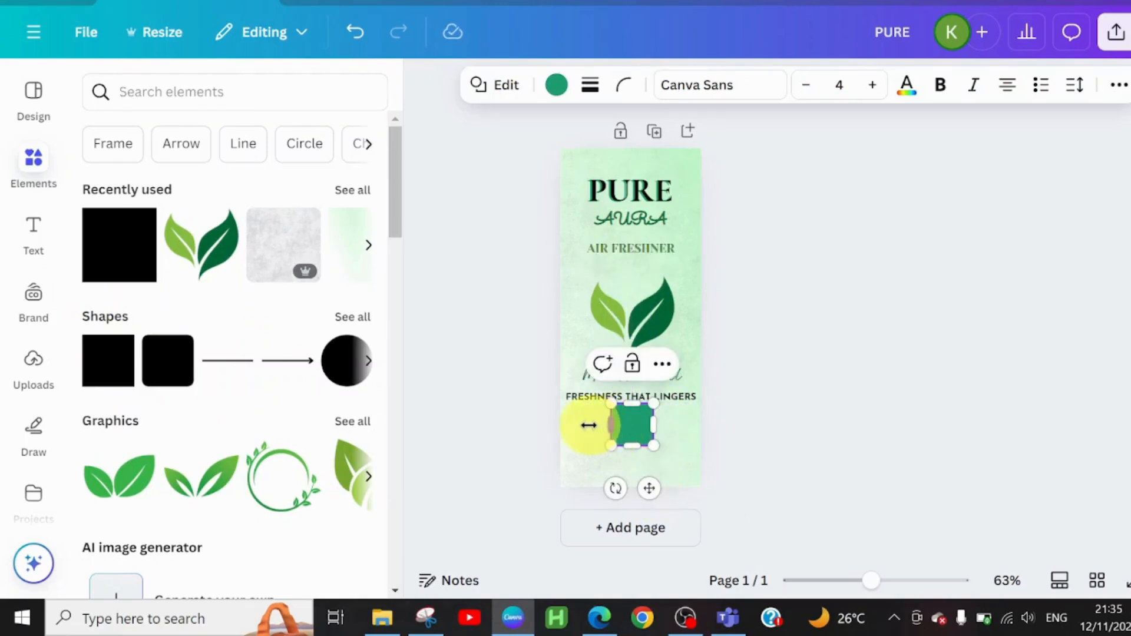
pyautogui.moveTo(611, 425); pyautogui.dragTo(574, 423)
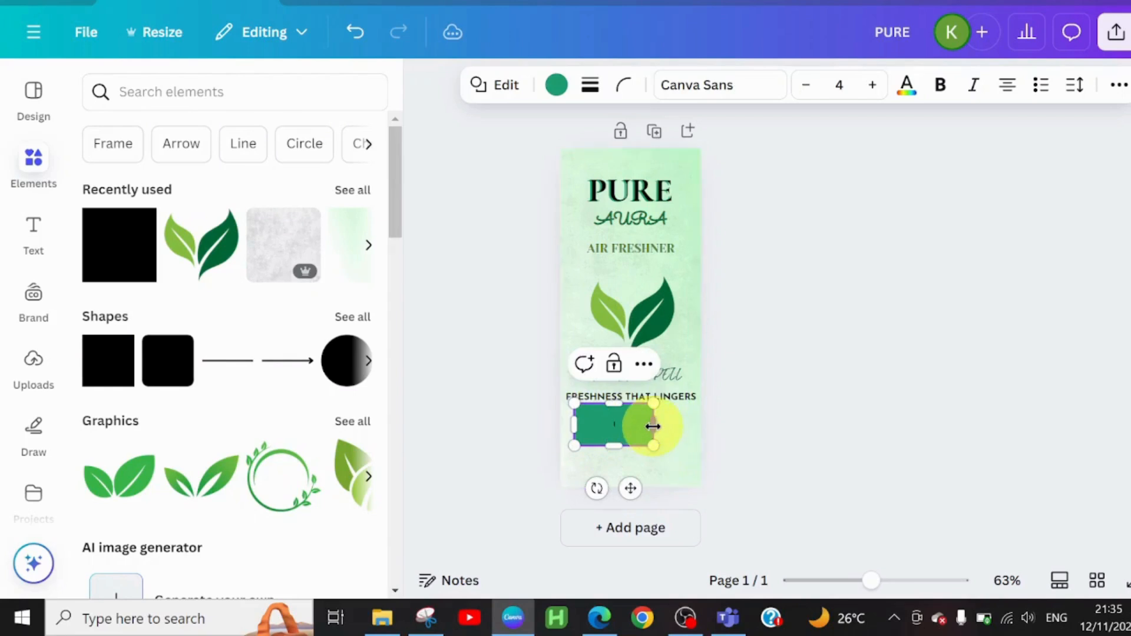
pyautogui.moveTo(655, 427); pyautogui.dragTo(695, 423)
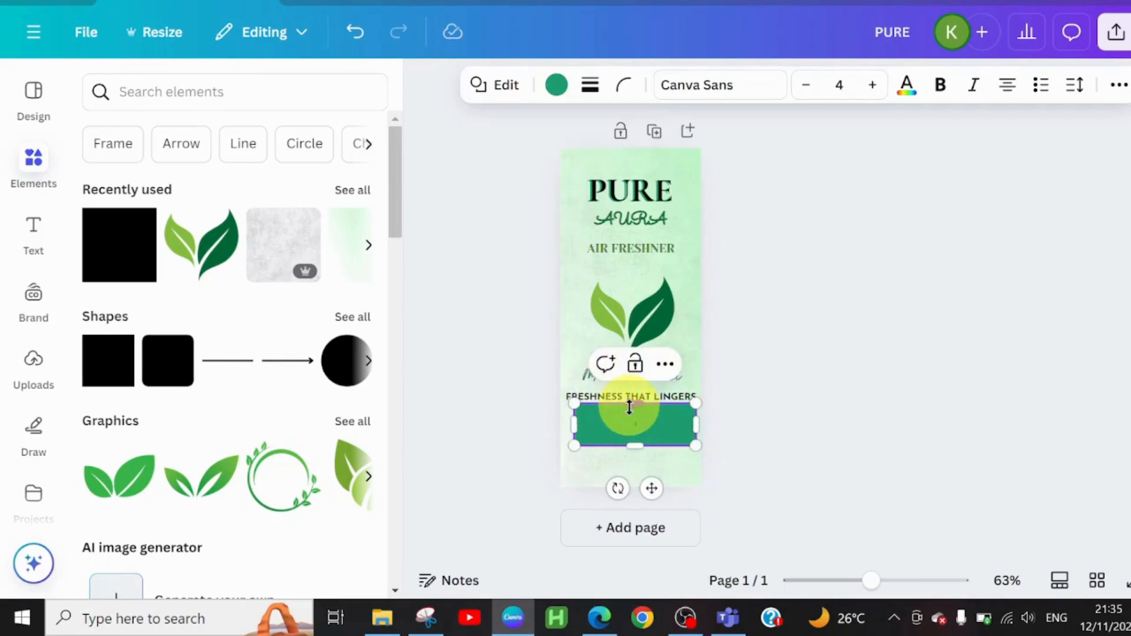
pyautogui.moveTo(629, 404); pyautogui.dragTo(629, 413)
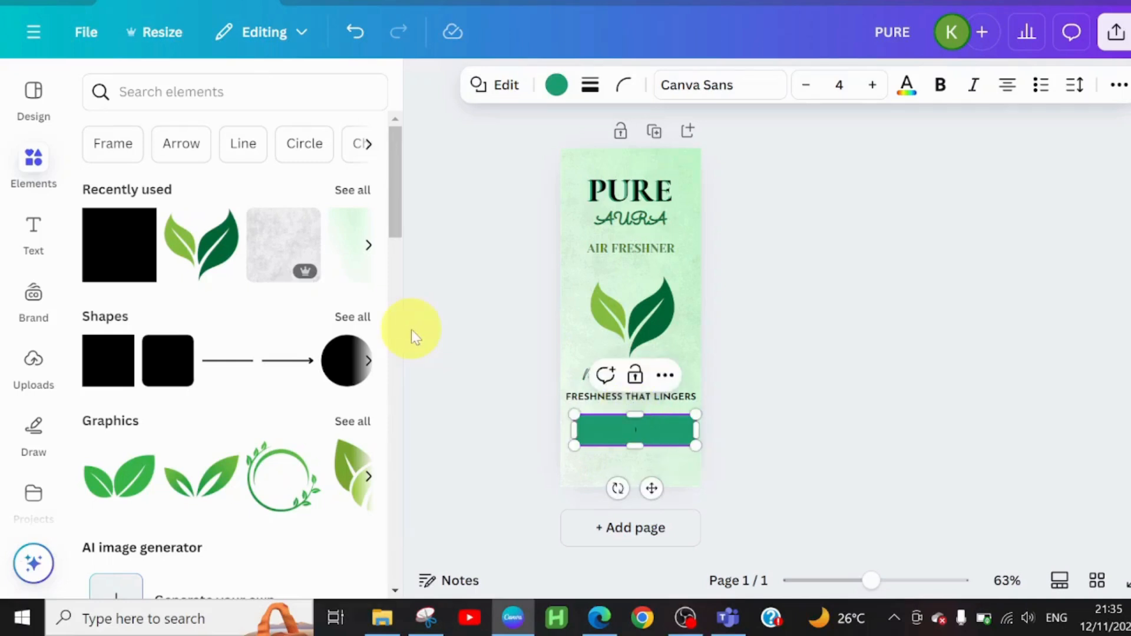
# Step: Add a text box over the green banner and replace its text with LAVENDER AND EUCALYPTUS
pyautogui.click(23, 243)
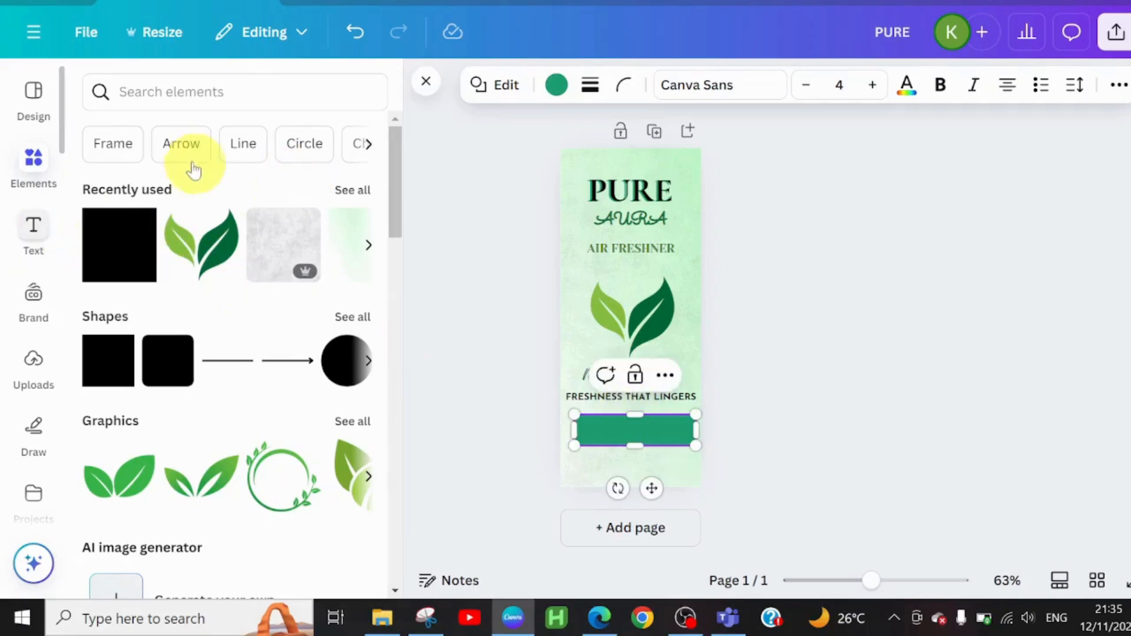
pyautogui.click(234, 147)
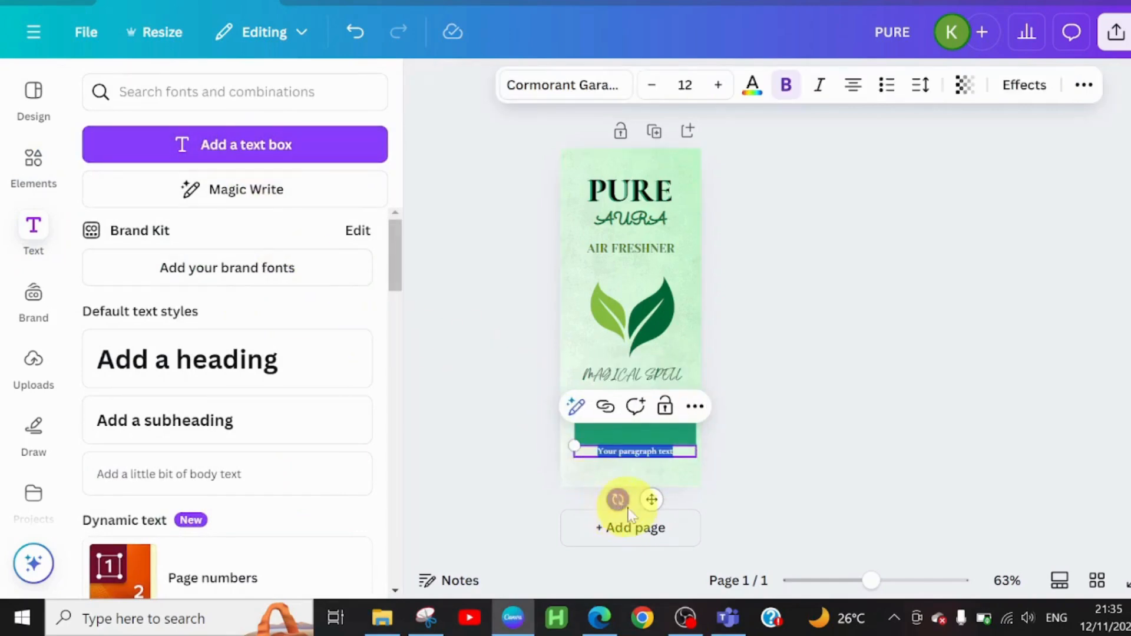
pyautogui.moveTo(654, 500); pyautogui.dragTo(655, 478)
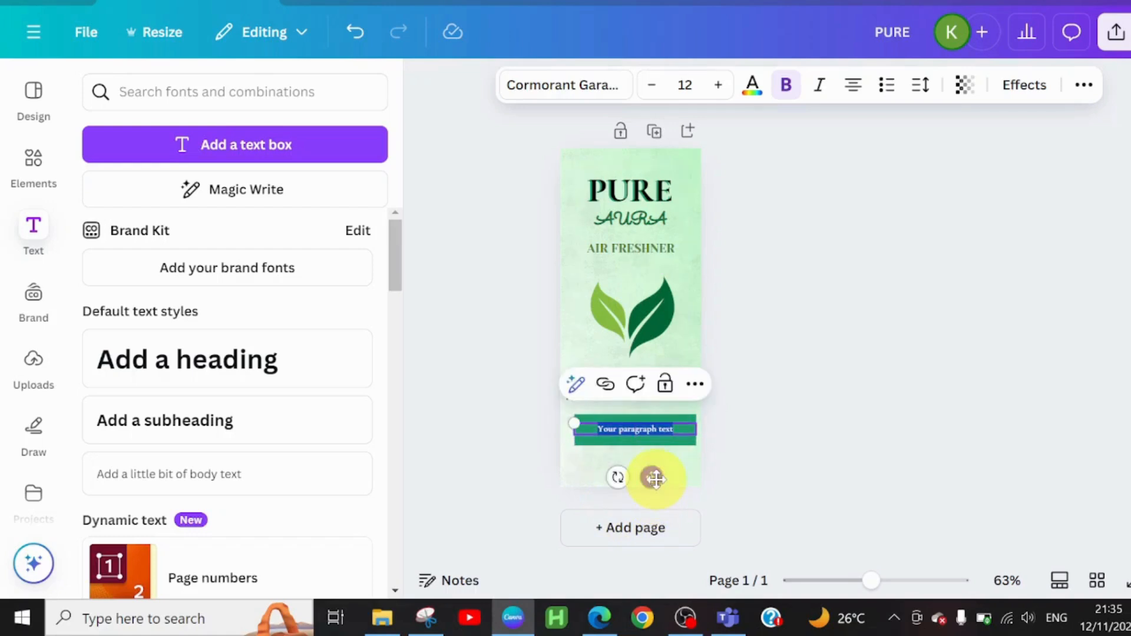
pyautogui.write('1')
pyautogui.write('AVE')
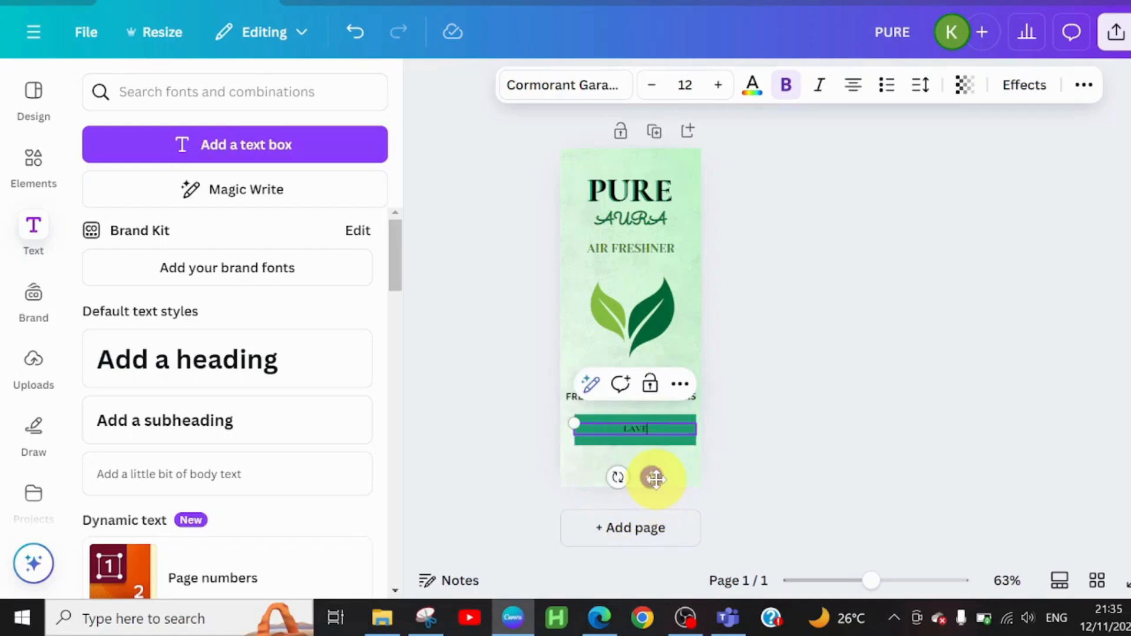
pyautogui.write('NDER AND EUCALYPTUS')
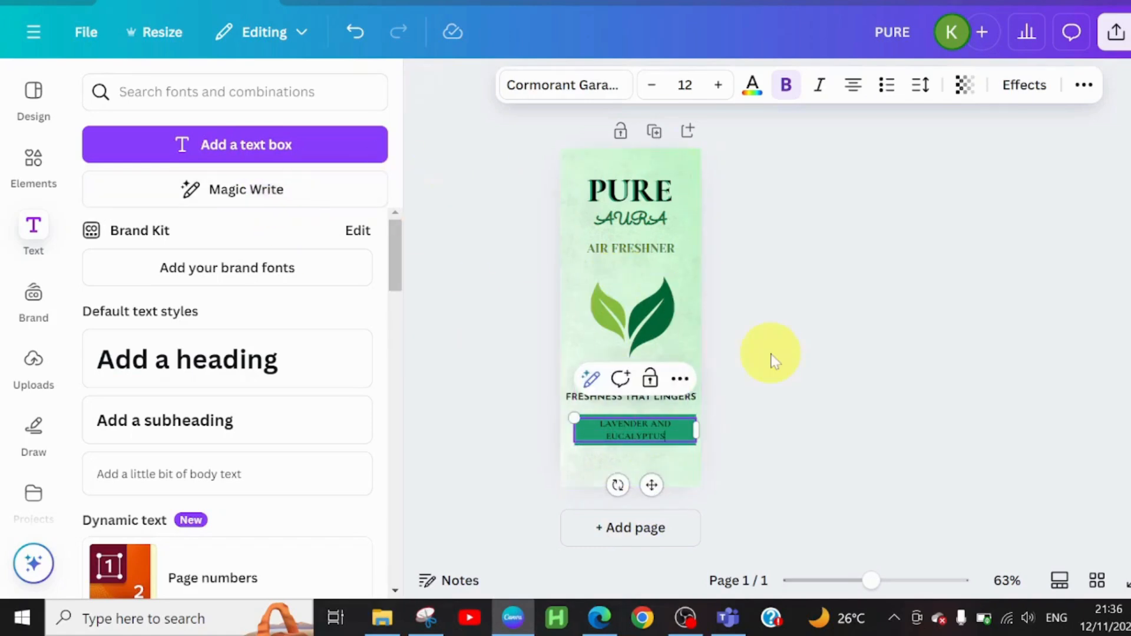
# Step: Set LAVENDER AND EUCALYPTUS in Josefin Sans at size 15 and align the text within the green banner
pyautogui.click(602, 99)
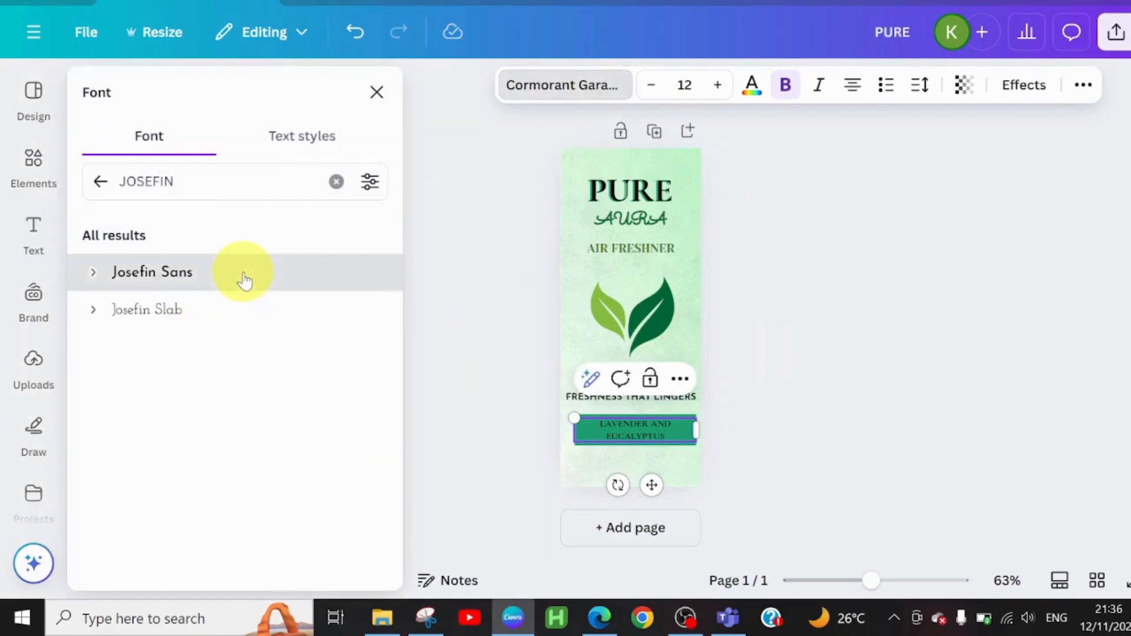
pyautogui.click(243, 277)
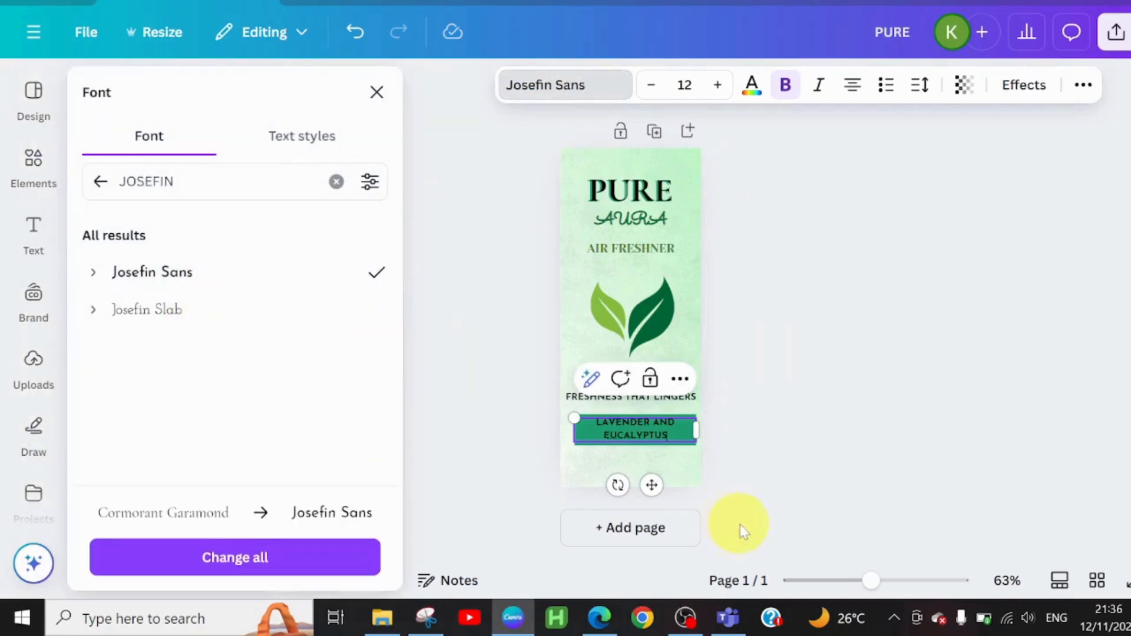
pyautogui.click(716, 86)
pyautogui.click(716, 86)
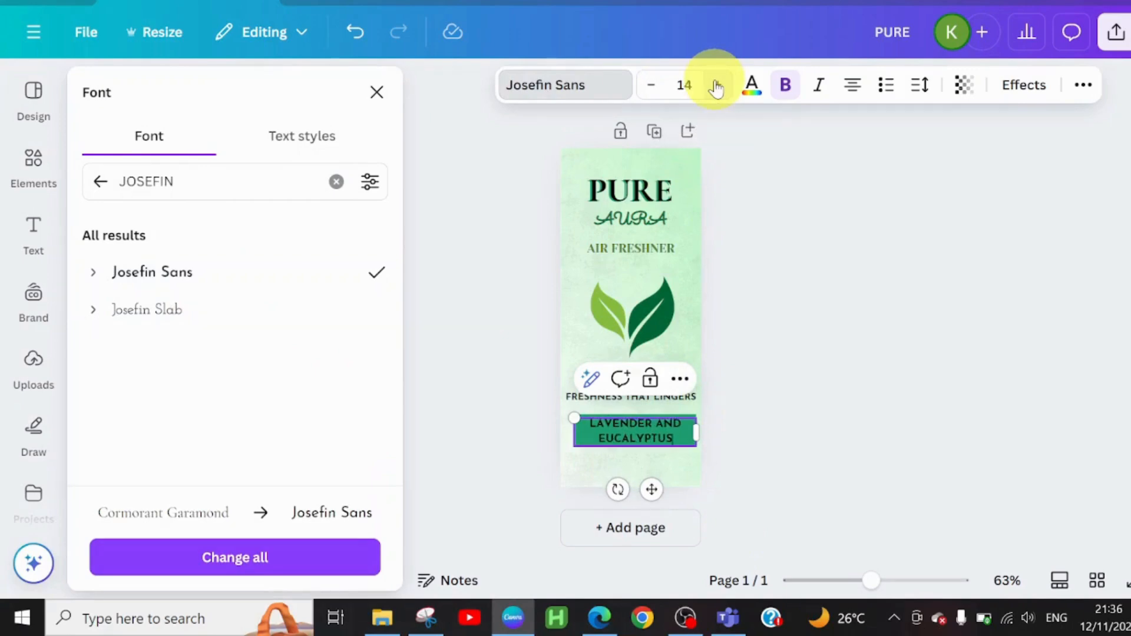
pyautogui.click(717, 86)
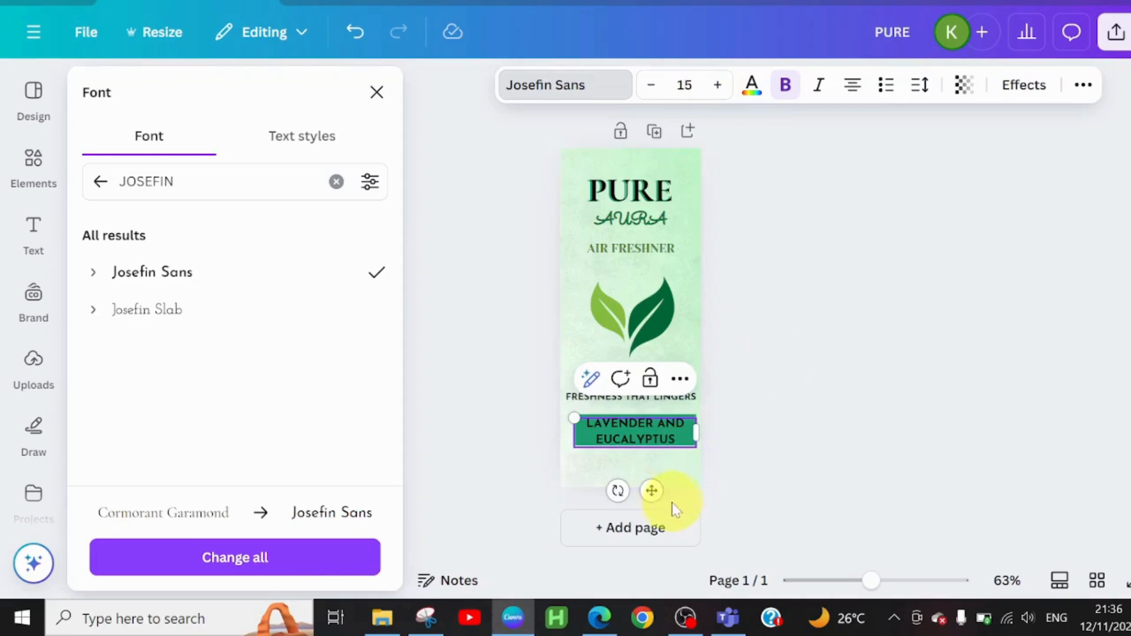
pyautogui.moveTo(654, 489); pyautogui.dragTo(652, 488)
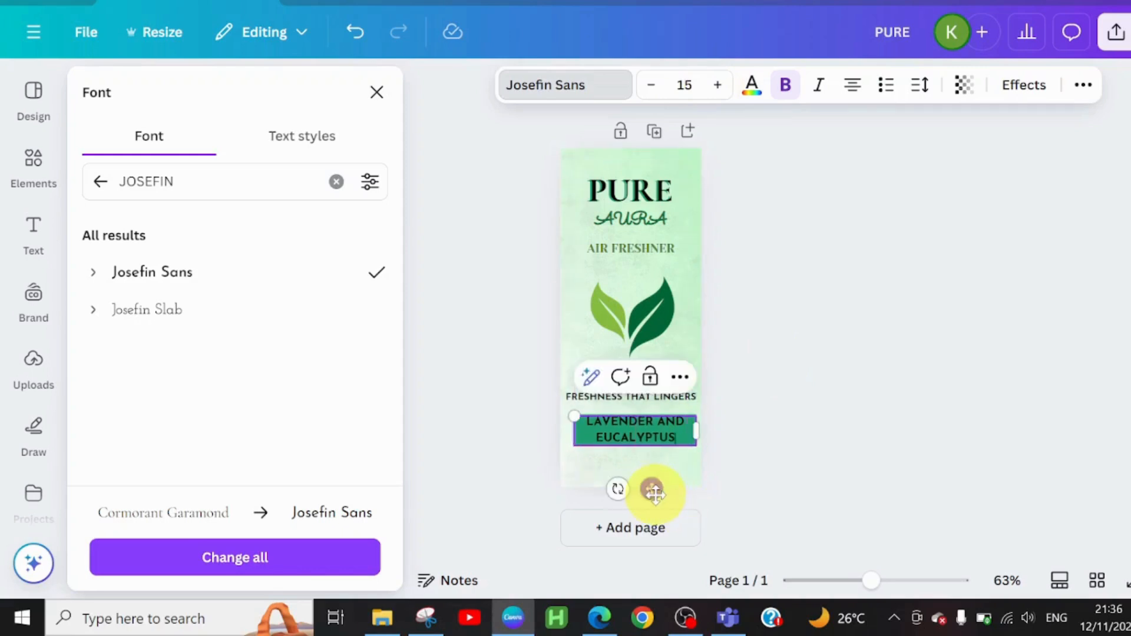
# Step: Recolor LAVENDER AND EUCALYPTUS with white from the document colors
pyautogui.click(752, 84)
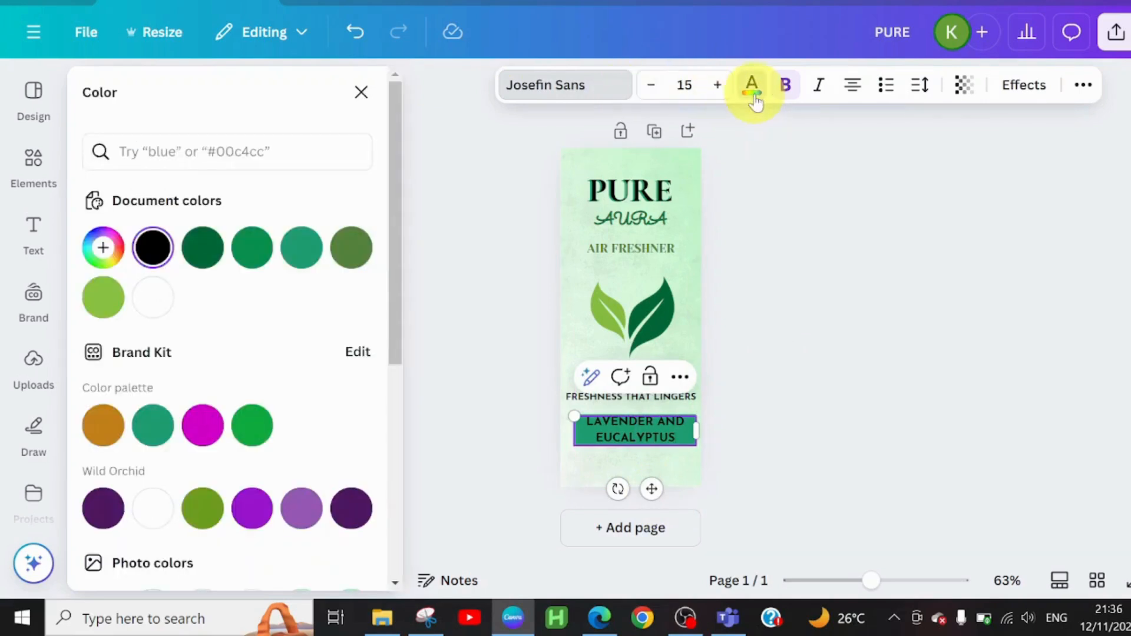
pyautogui.click(114, 302)
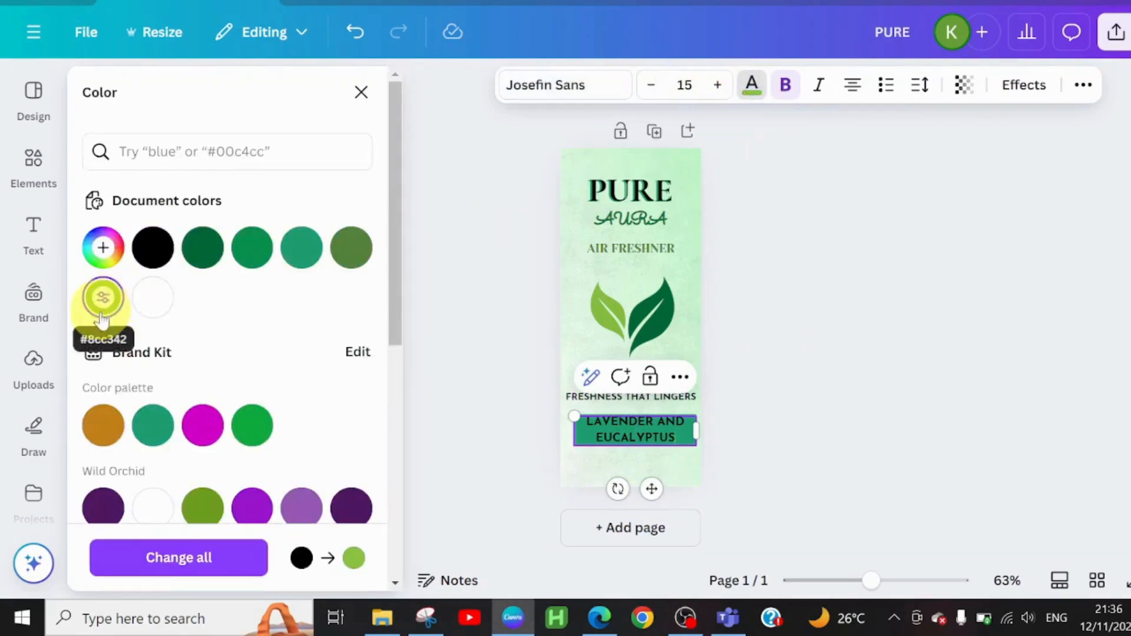
pyautogui.click(152, 298)
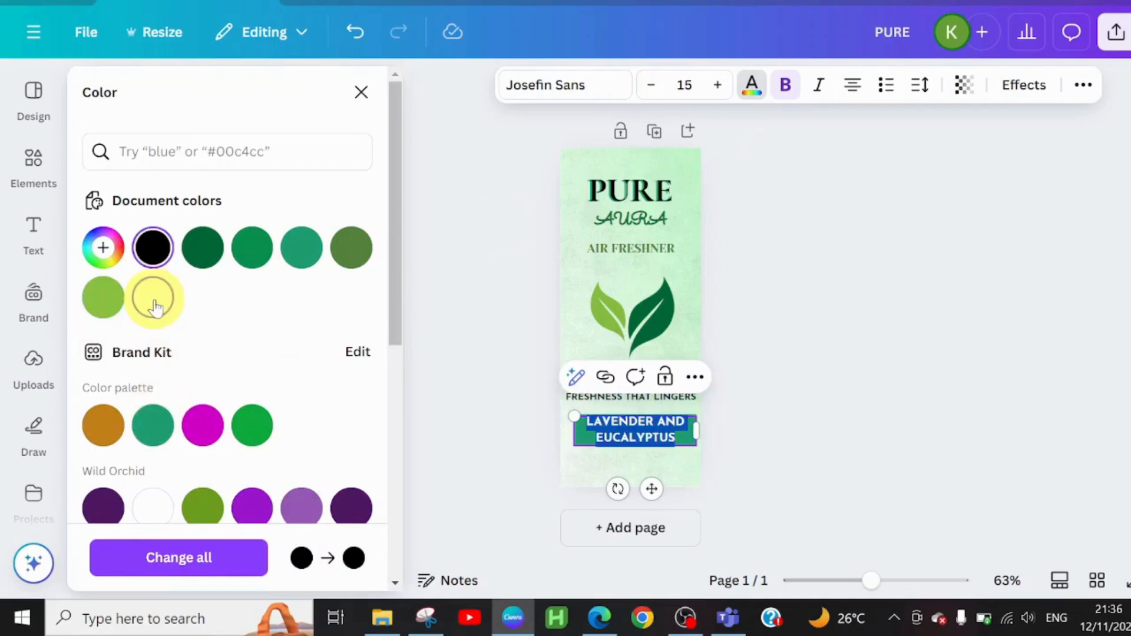
pyautogui.click(814, 425)
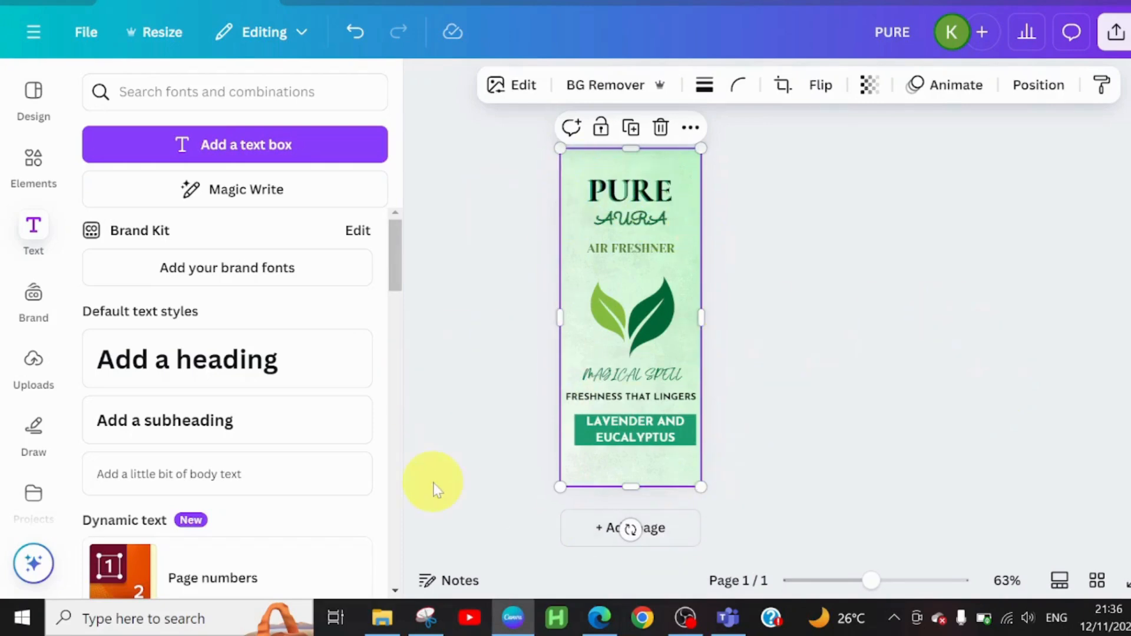
# Step: Search the elements library for lavender springs and place the lavender bunch graphic so it partly overhangs the label's left edge
pyautogui.click(33, 177)
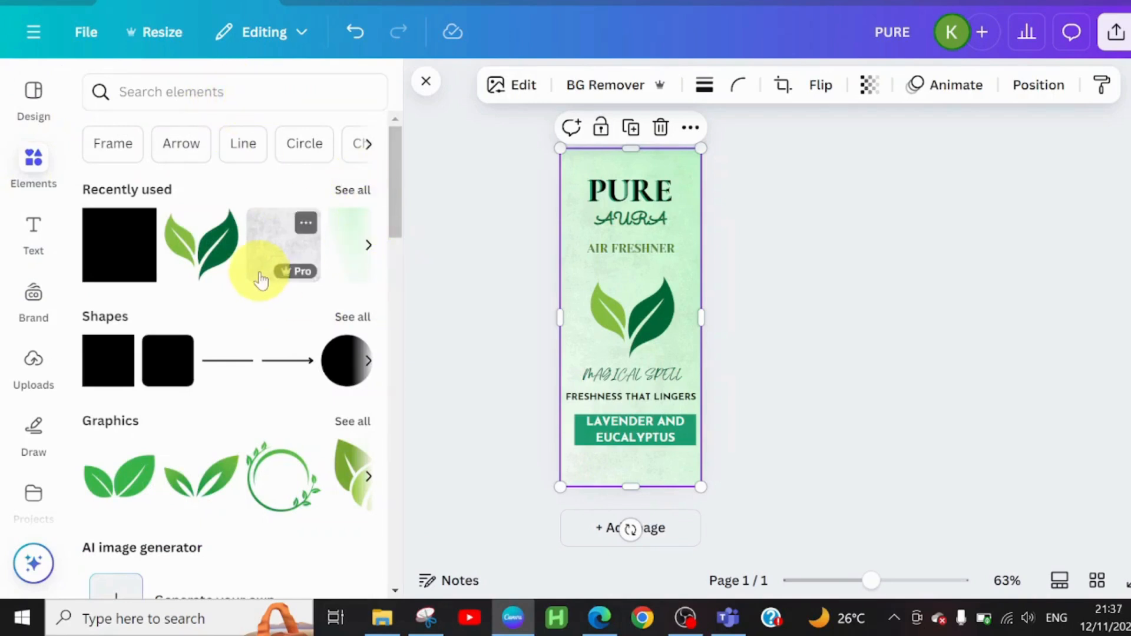
pyautogui.click(181, 94)
pyautogui.write('lavender springs')
pyautogui.press('Return')
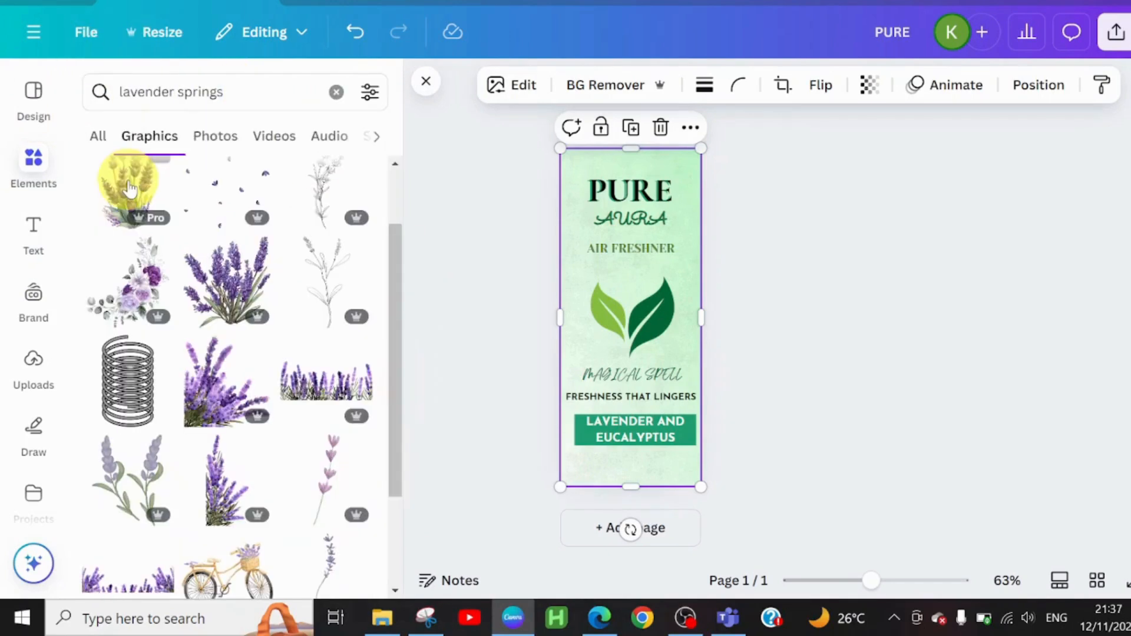
pyautogui.moveTo(129, 188); pyautogui.dragTo(626, 378)
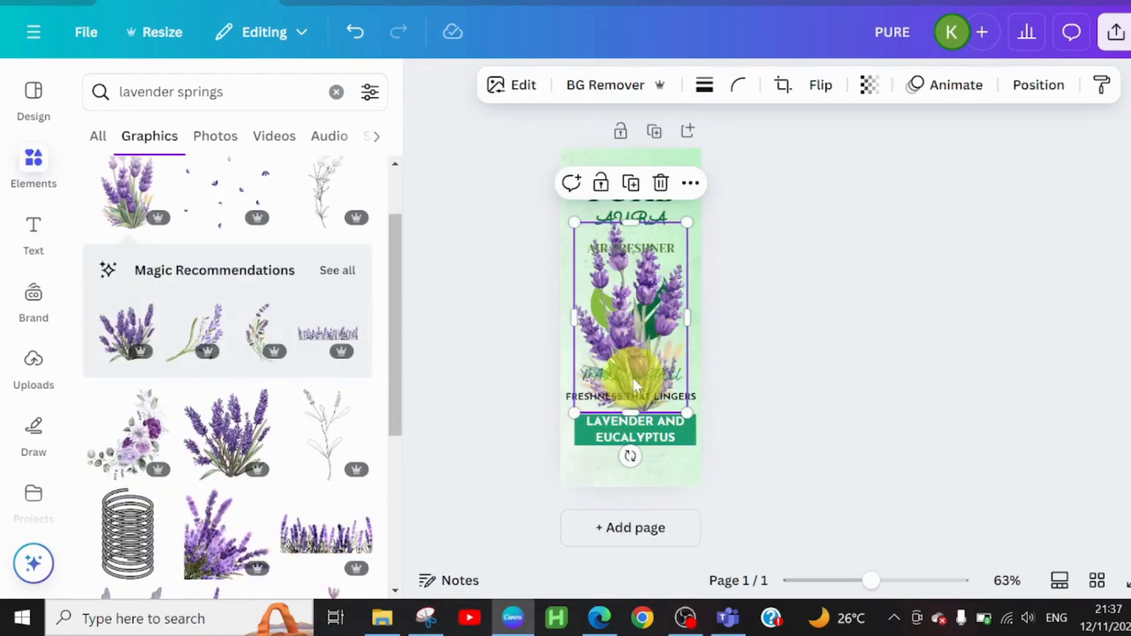
pyautogui.moveTo(651, 340); pyautogui.dragTo(558, 327)
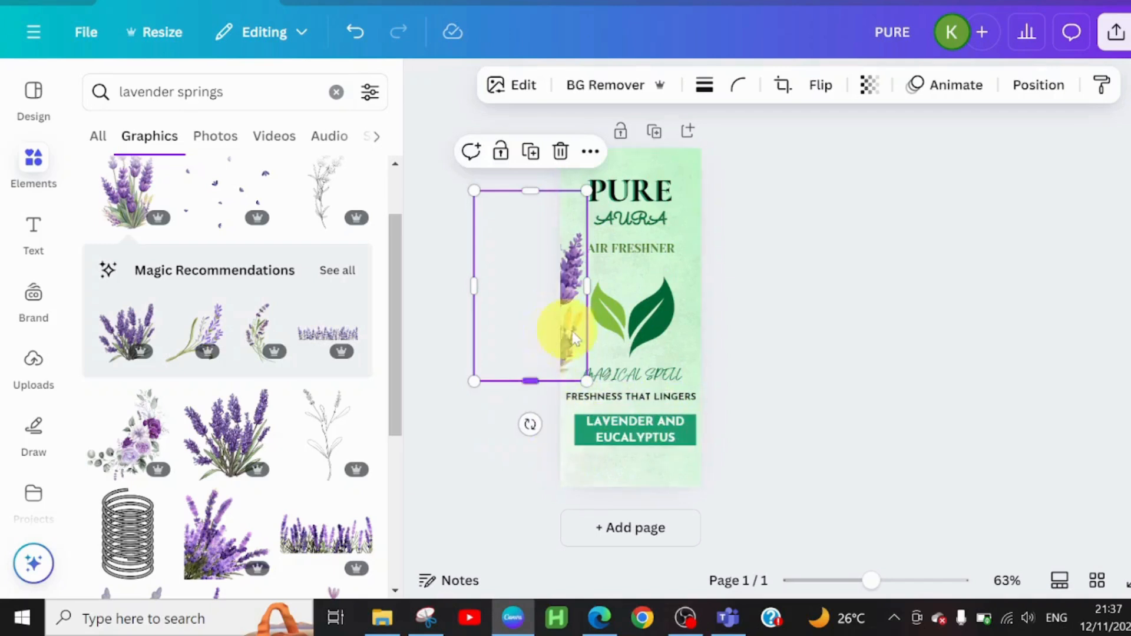
# Step: Duplicate the lavender graphic repeatedly and stack the copies along the label's left edge to form a continuous floral border
pyautogui.click(531, 152)
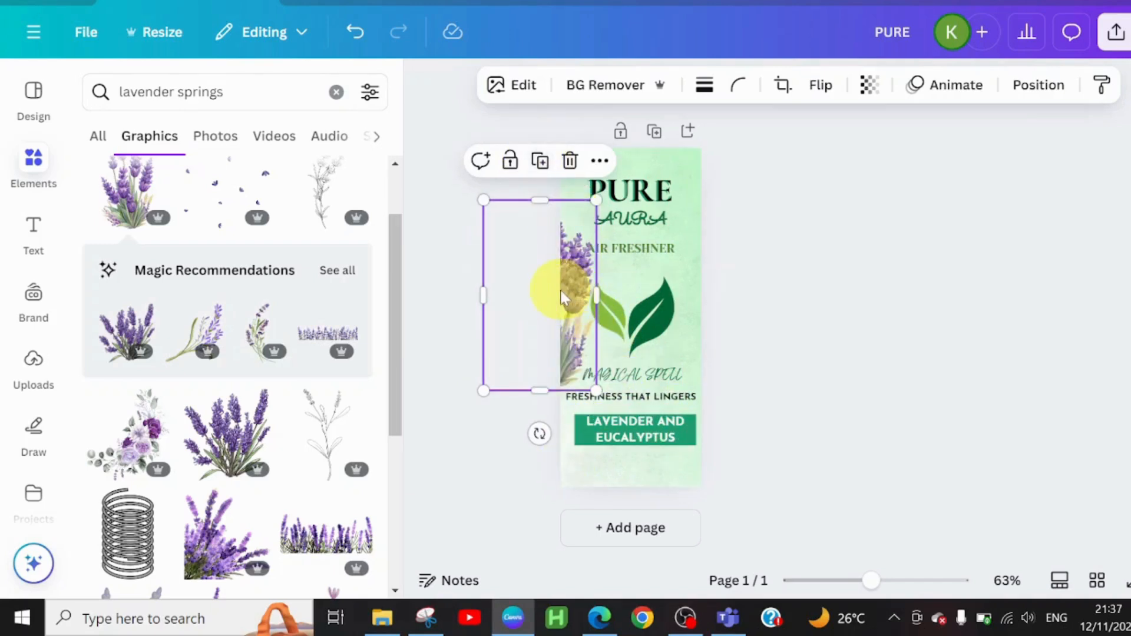
pyautogui.moveTo(561, 297); pyautogui.dragTo(548, 255)
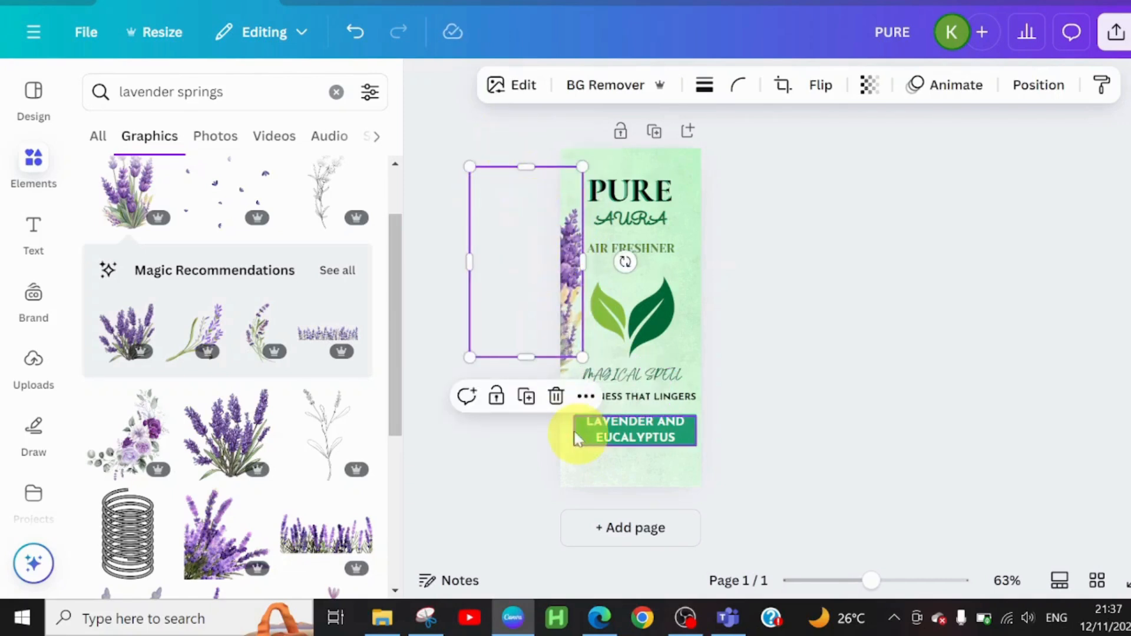
pyautogui.click(526, 394)
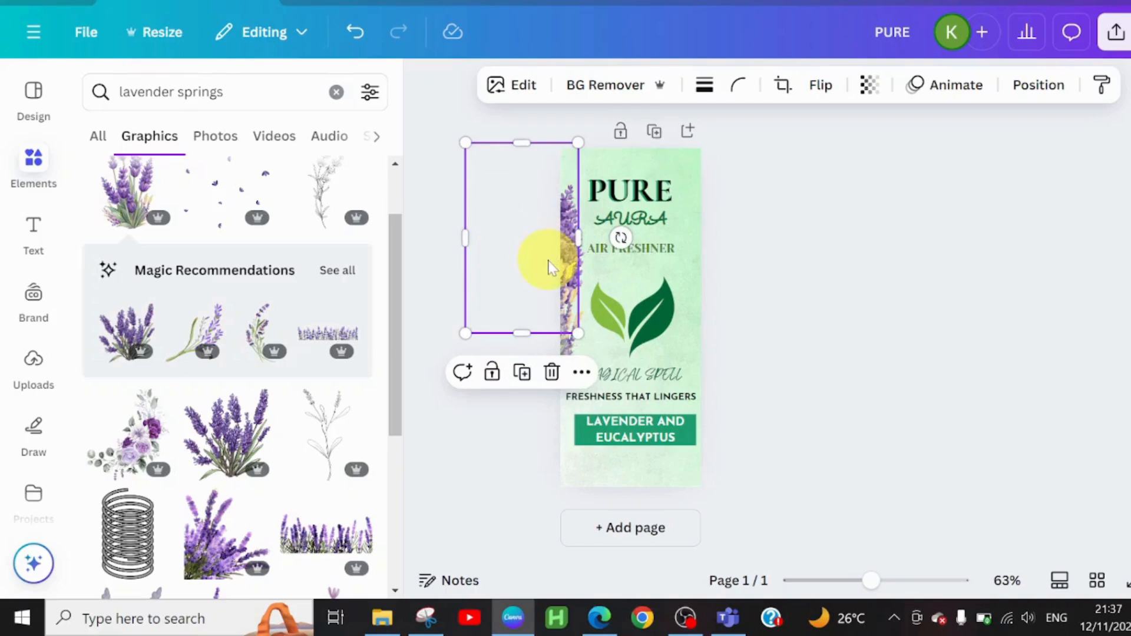
pyautogui.moveTo(548, 266); pyautogui.dragTo(551, 242)
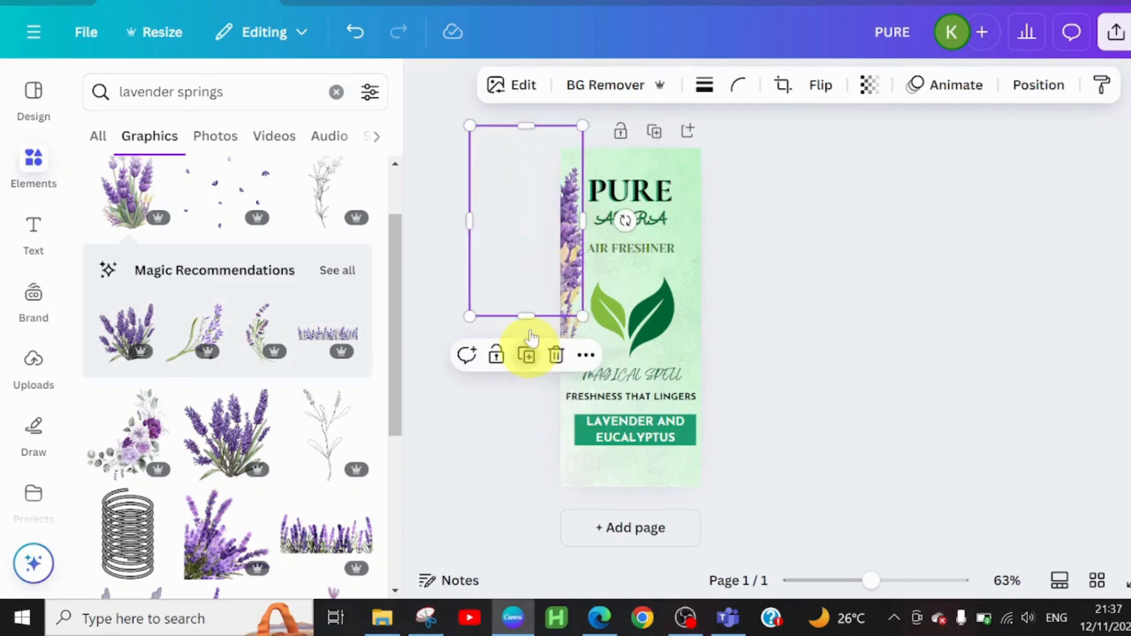
pyautogui.moveTo(552, 299); pyautogui.dragTo(548, 435)
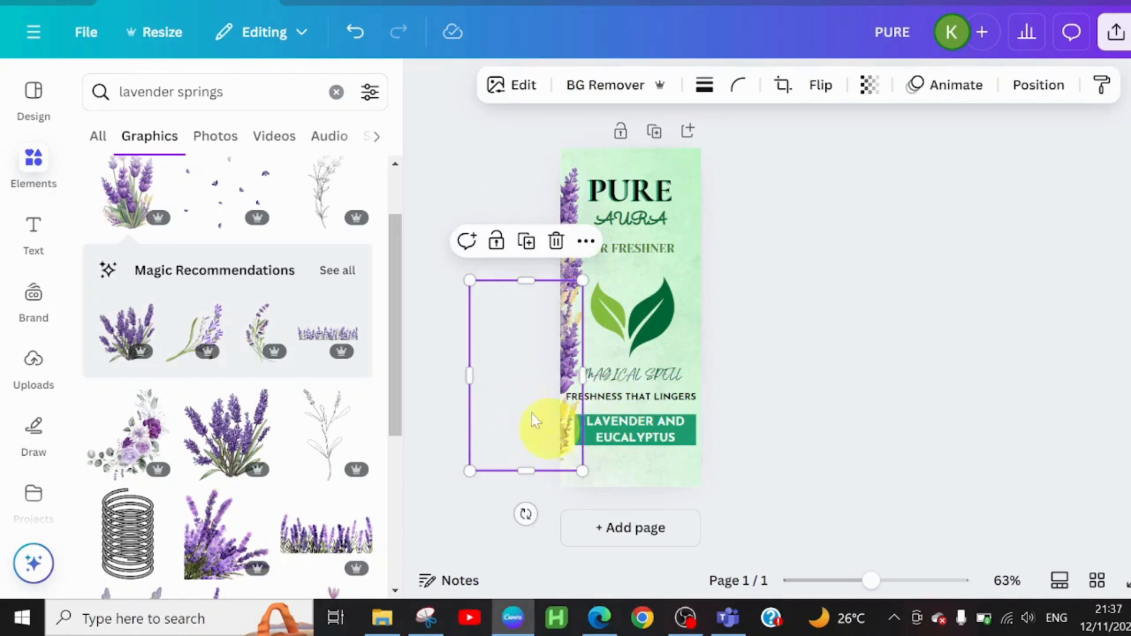
pyautogui.click(526, 240)
pyautogui.moveTo(548, 518); pyautogui.dragTo(540, 441)
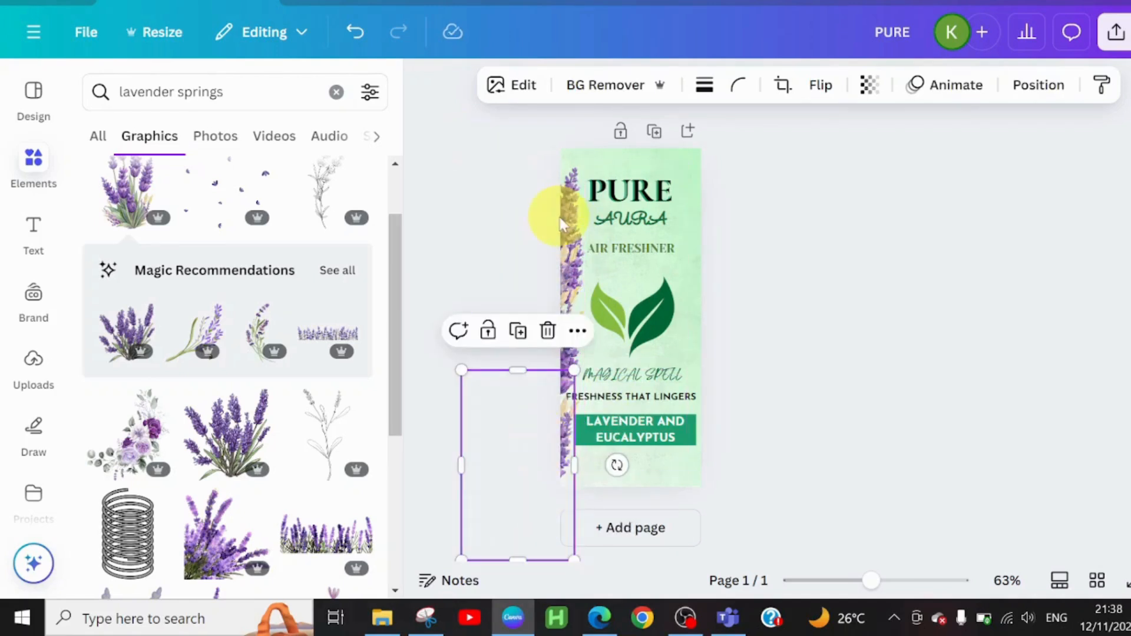
# Step: Duplicate the uppermost lavender graphic onto the label's right edge and copy it again to build the matching floral border
pyautogui.click(570, 224)
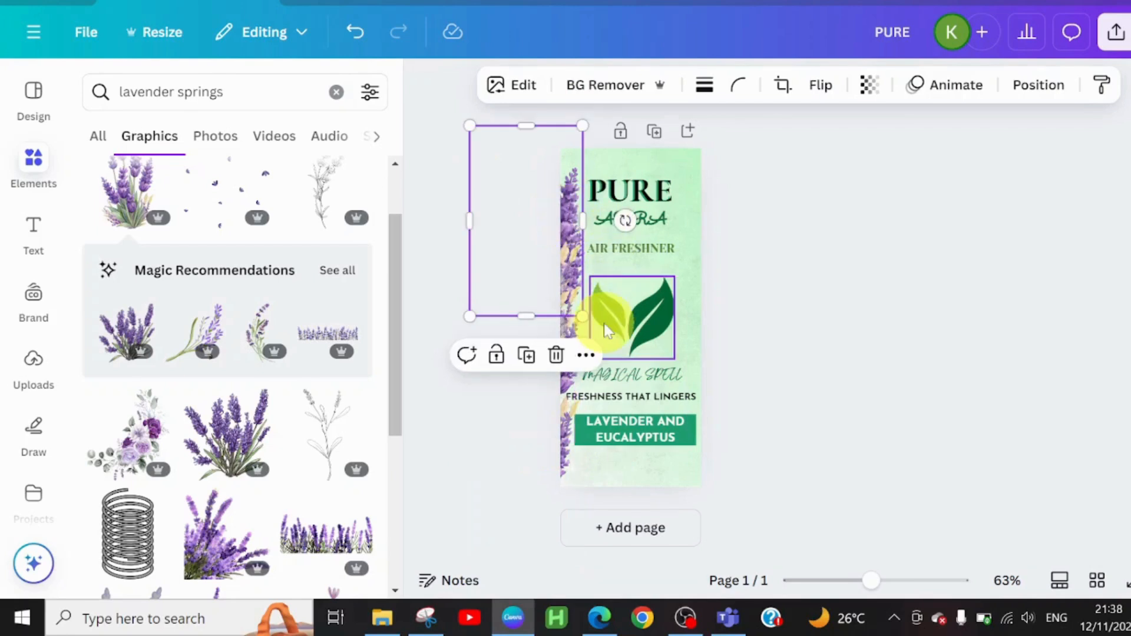
pyautogui.click(525, 355)
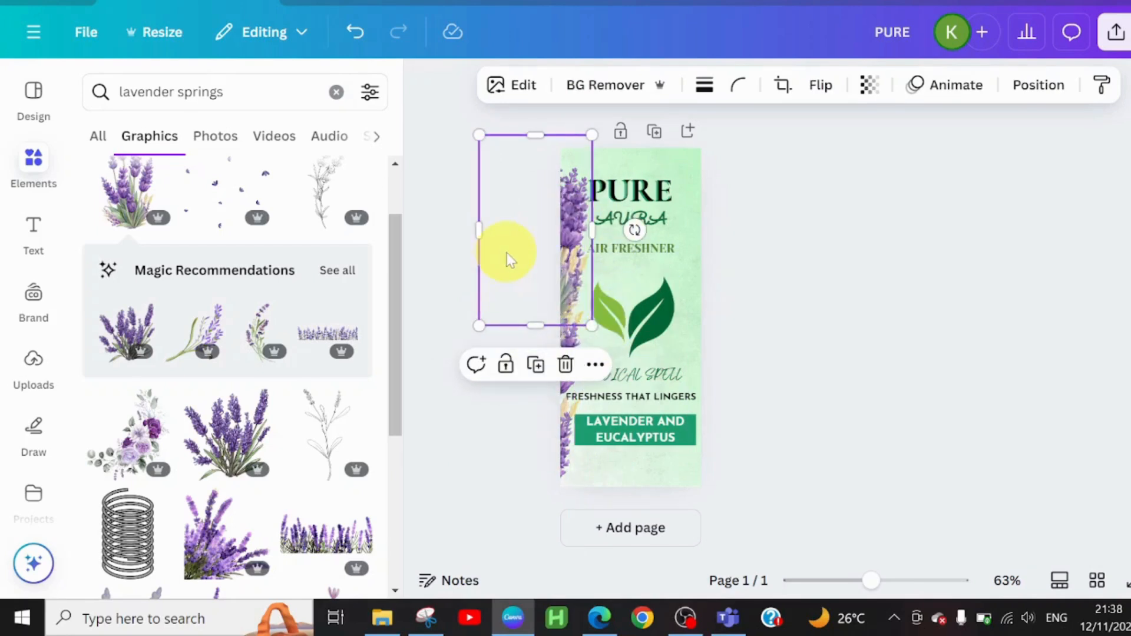
pyautogui.moveTo(504, 253); pyautogui.dragTo(736, 279)
pyautogui.click(741, 361)
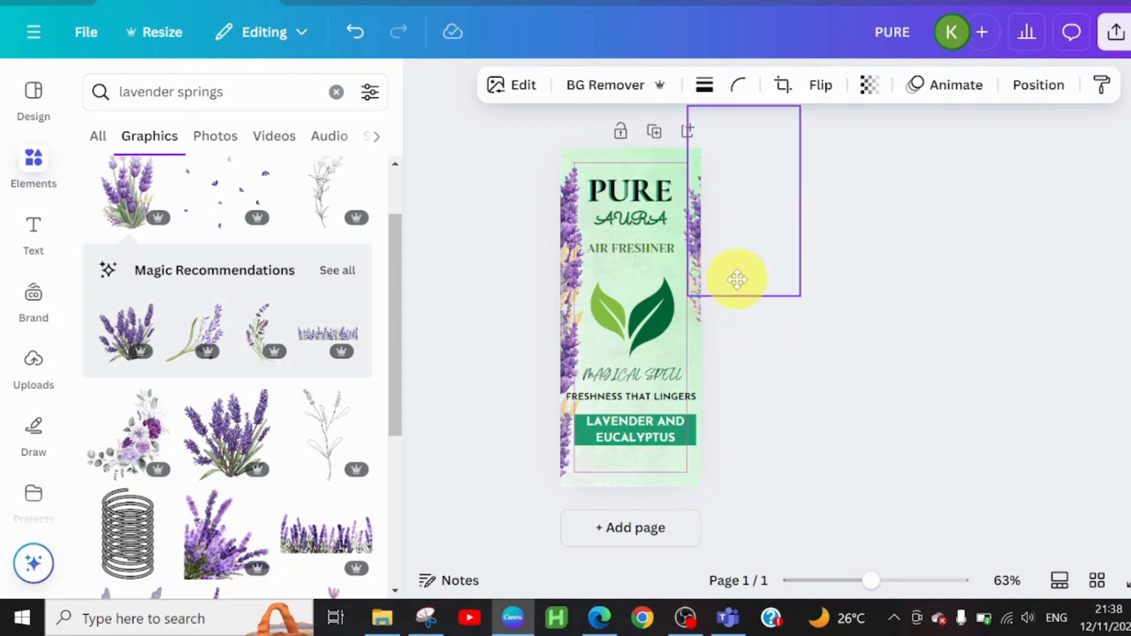
pyautogui.click(732, 307)
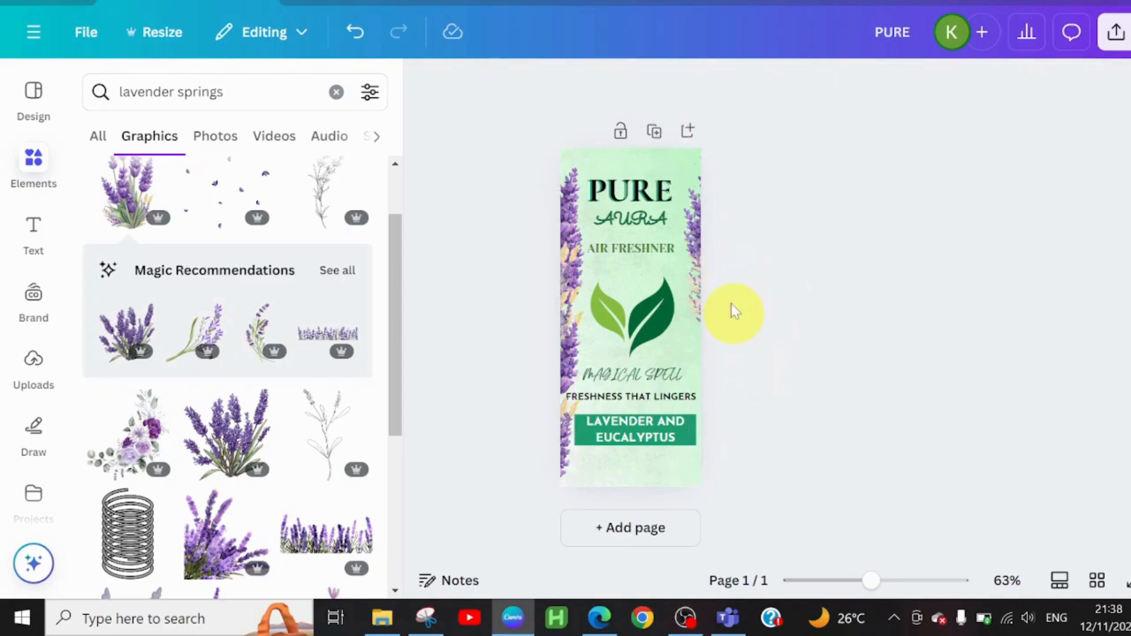
pyautogui.click(700, 257)
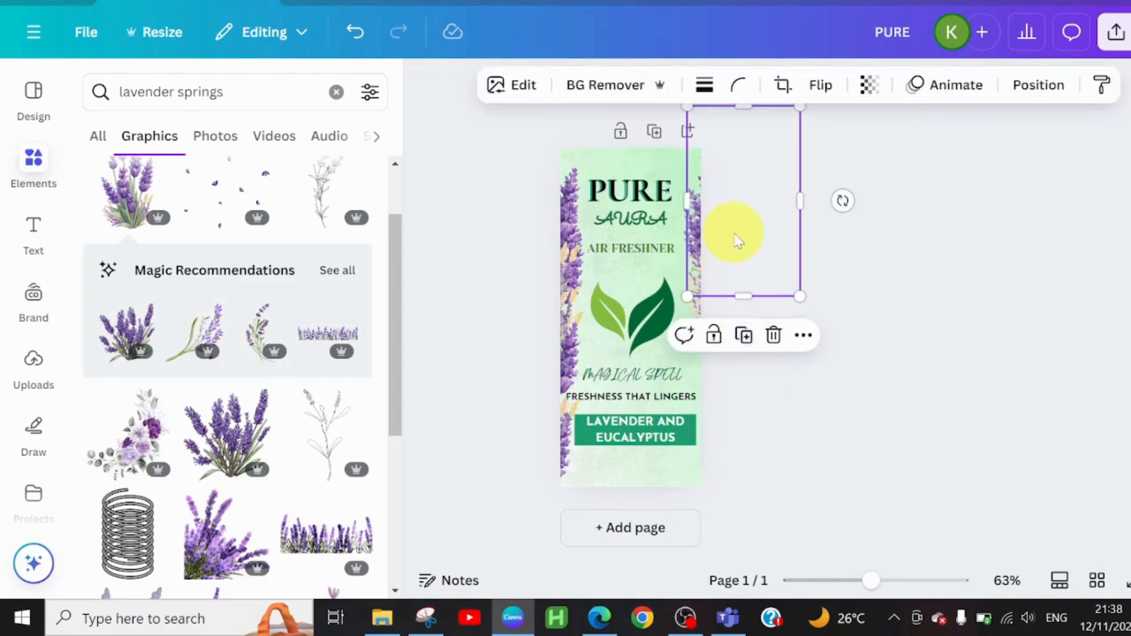
pyautogui.click(744, 335)
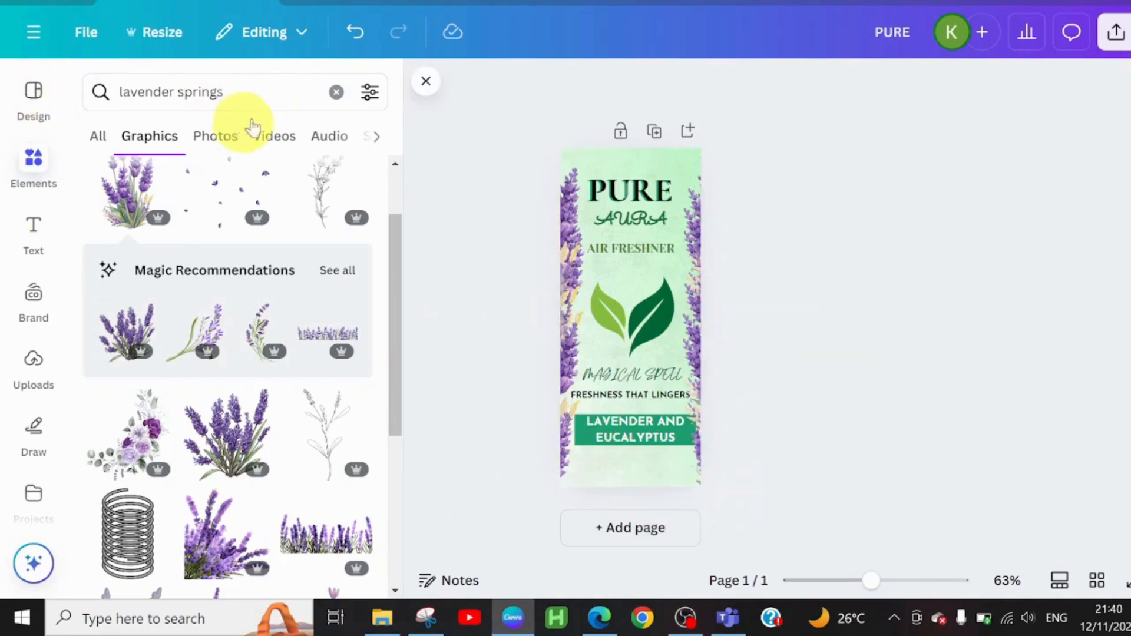
# Step: Search the elements library for fragrance, add the pink sparkling swirl graphic and shrink it into the label's lower-left corner
pyautogui.click(339, 93)
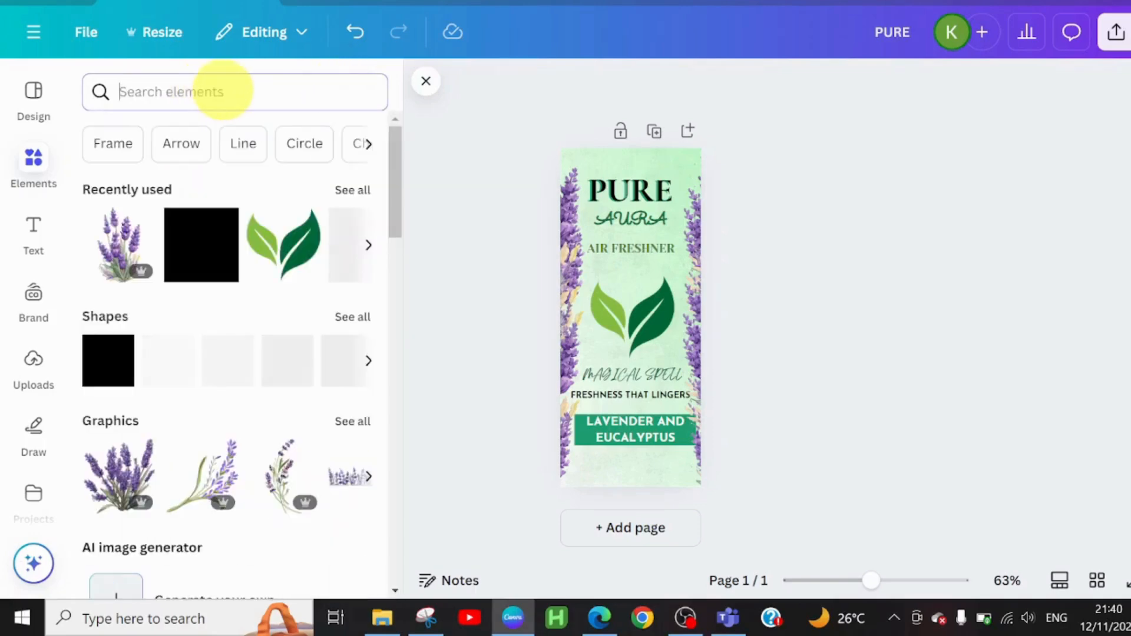
pyautogui.write('FRAHR')
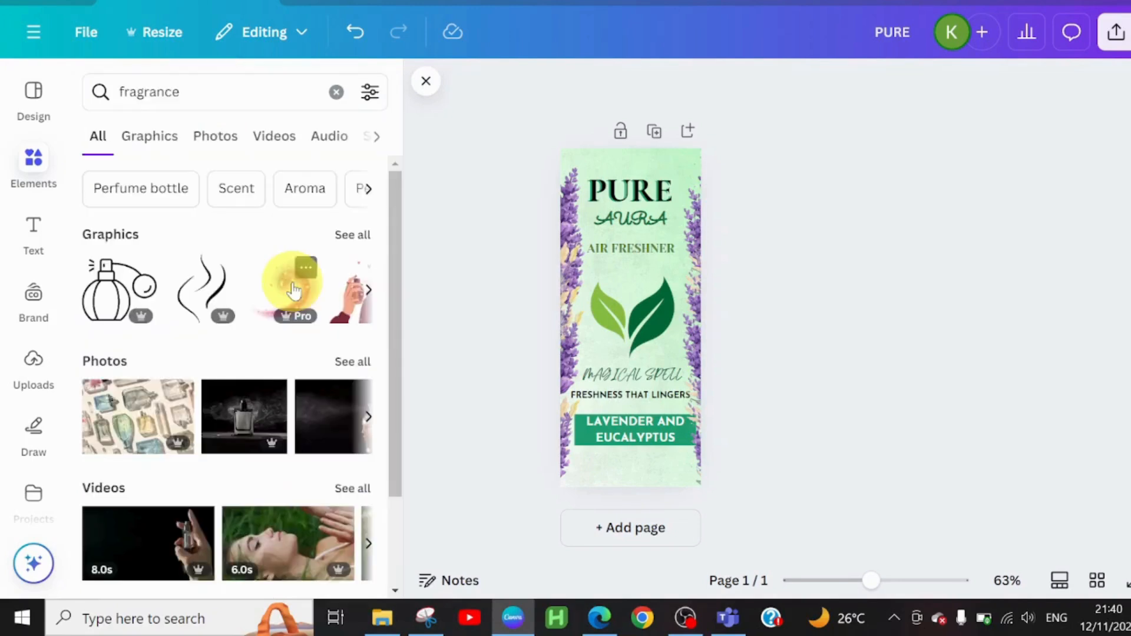
pyautogui.click(293, 289)
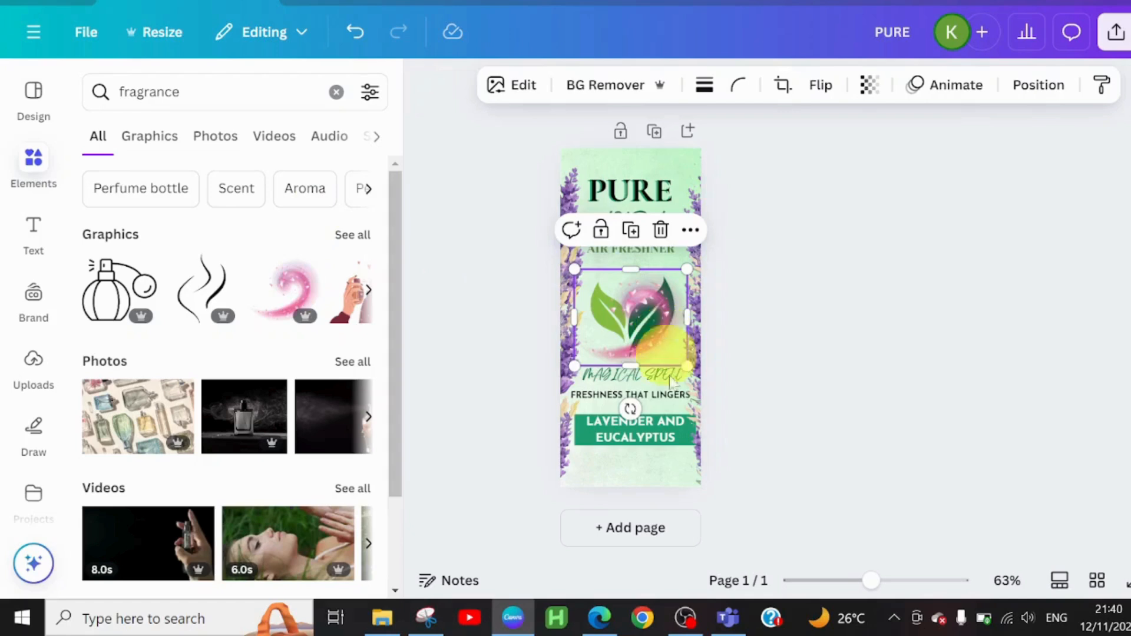
pyautogui.moveTo(659, 341); pyautogui.dragTo(658, 459)
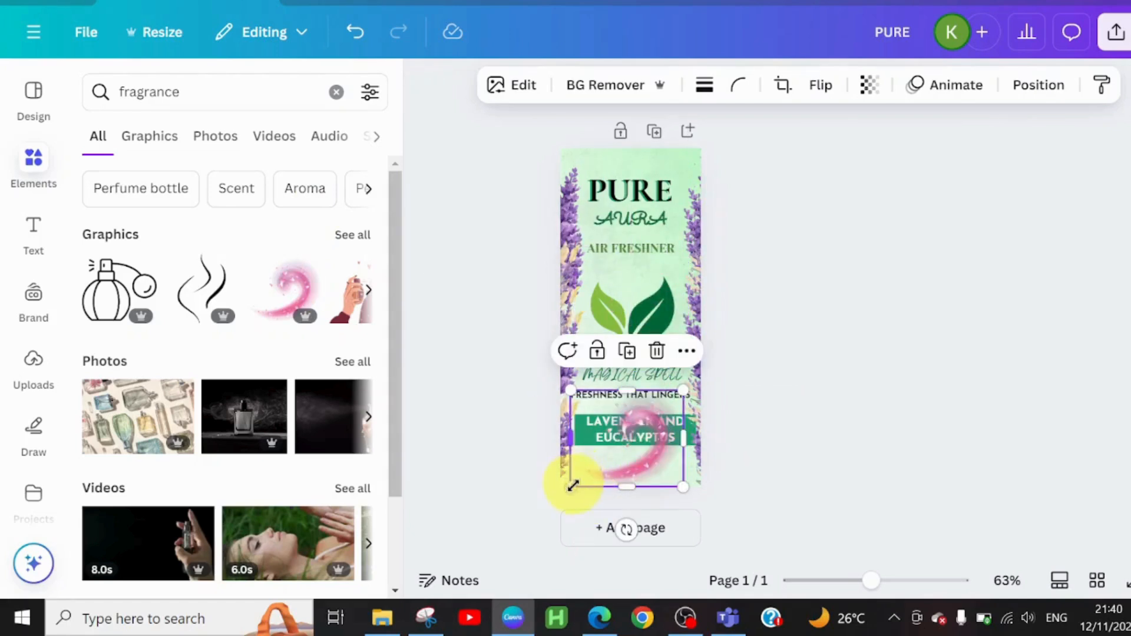
pyautogui.moveTo(572, 488)
pyautogui.mouseDown()
pyautogui.moveTo(639, 454)
pyautogui.moveTo(583, 474)
pyautogui.mouseUp()
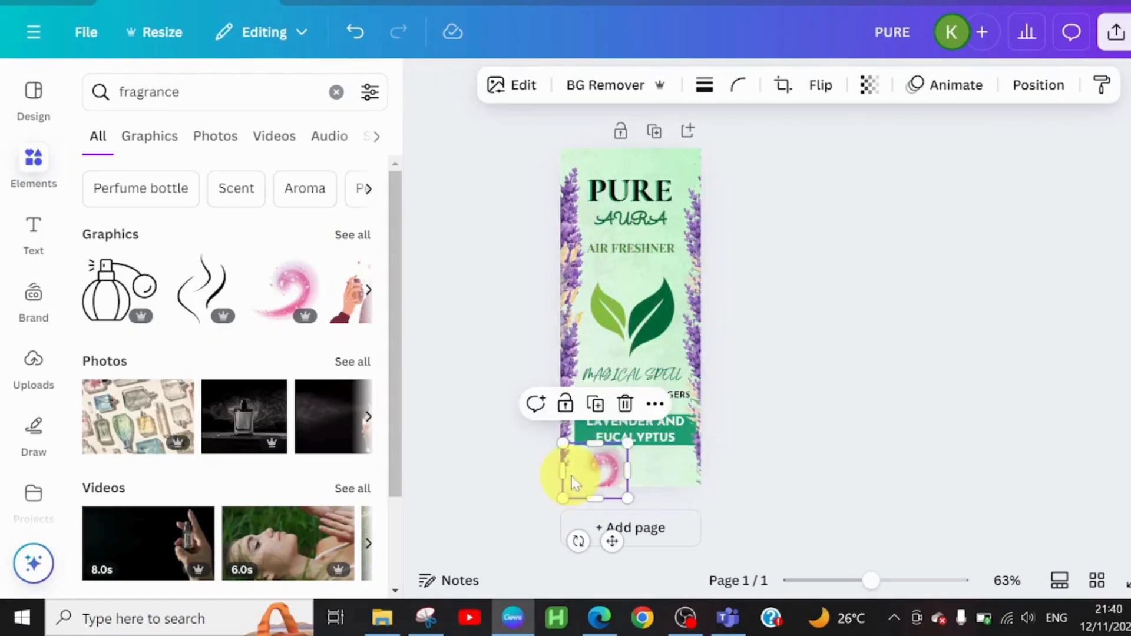
# Step: Duplicate the pink swirl graphic and spread the copies along the label's bottom edge beneath the scent banner
pyautogui.click(595, 404)
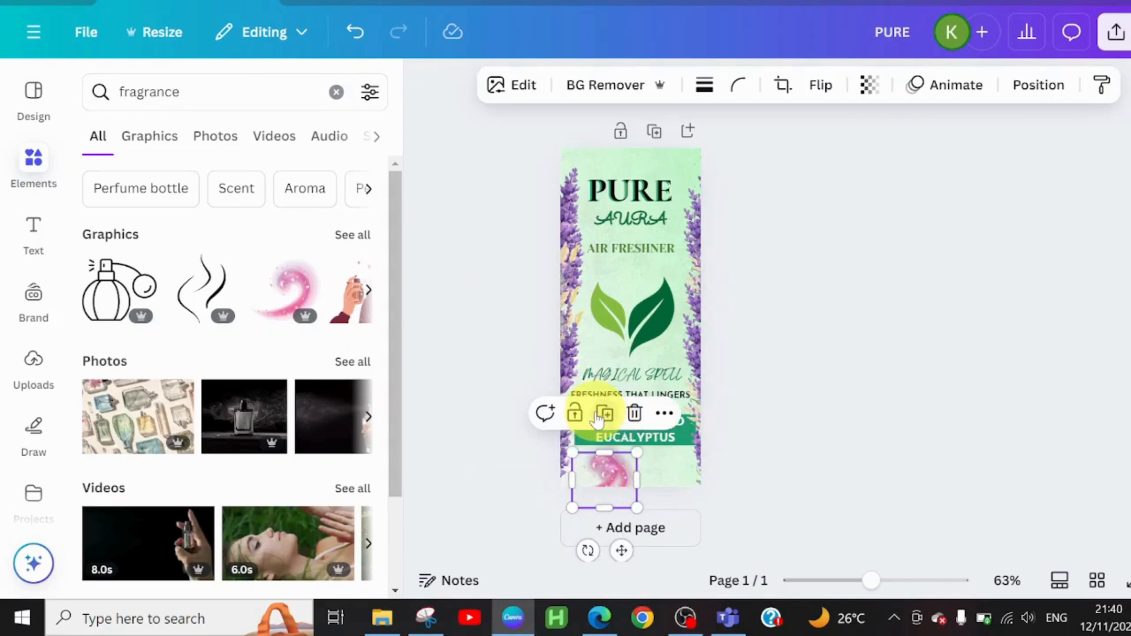
pyautogui.click(598, 416)
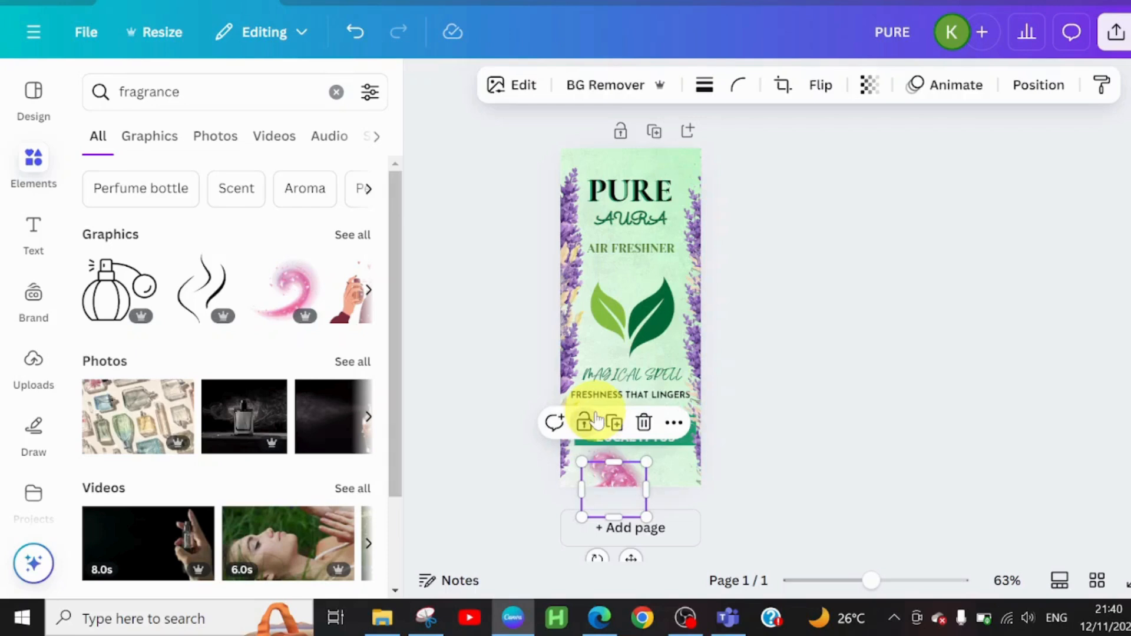
pyautogui.click(595, 417)
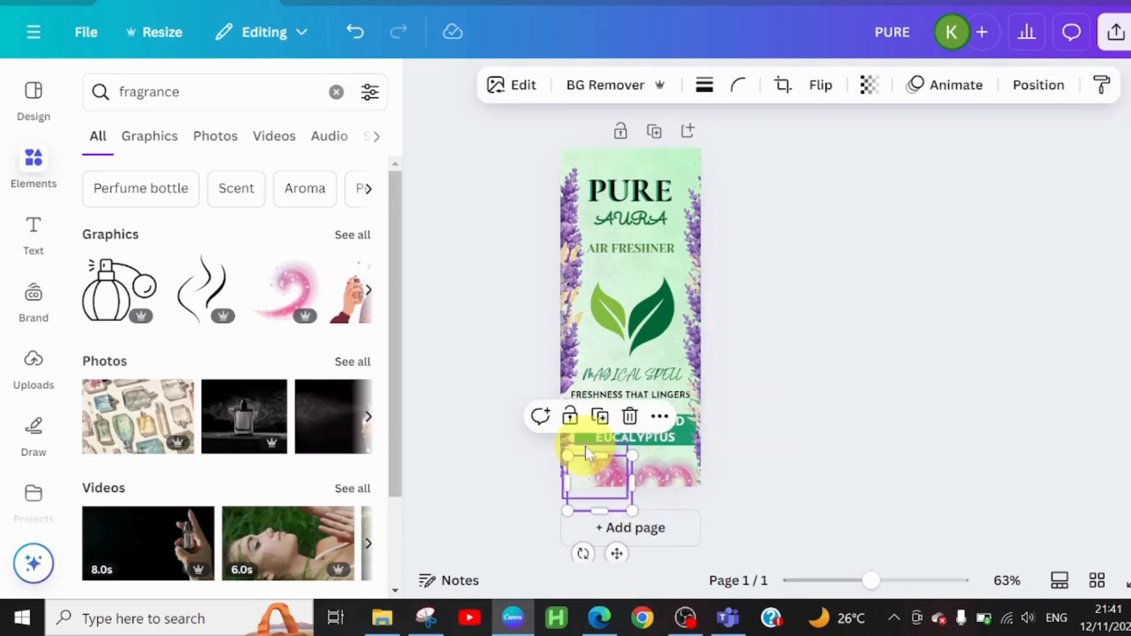
# Step: Select all the pink swirl copies together and lower their transparency value to about 36
pyautogui.click(586, 446)
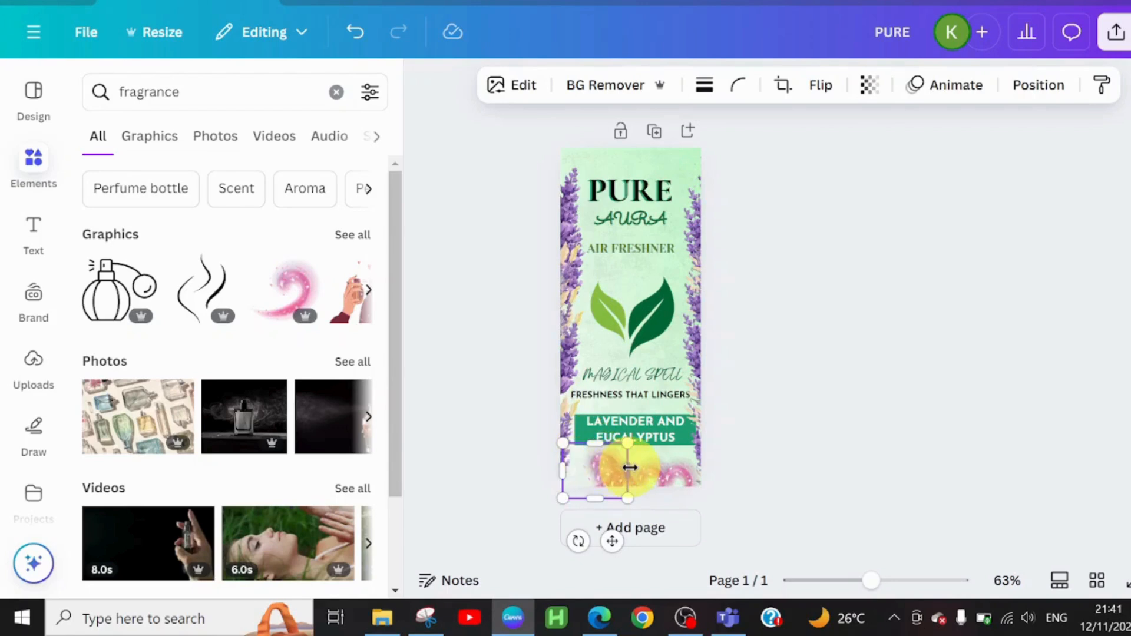
pyautogui.keyDown('shift'); pyautogui.click(661, 478); pyautogui.keyUp('shift')
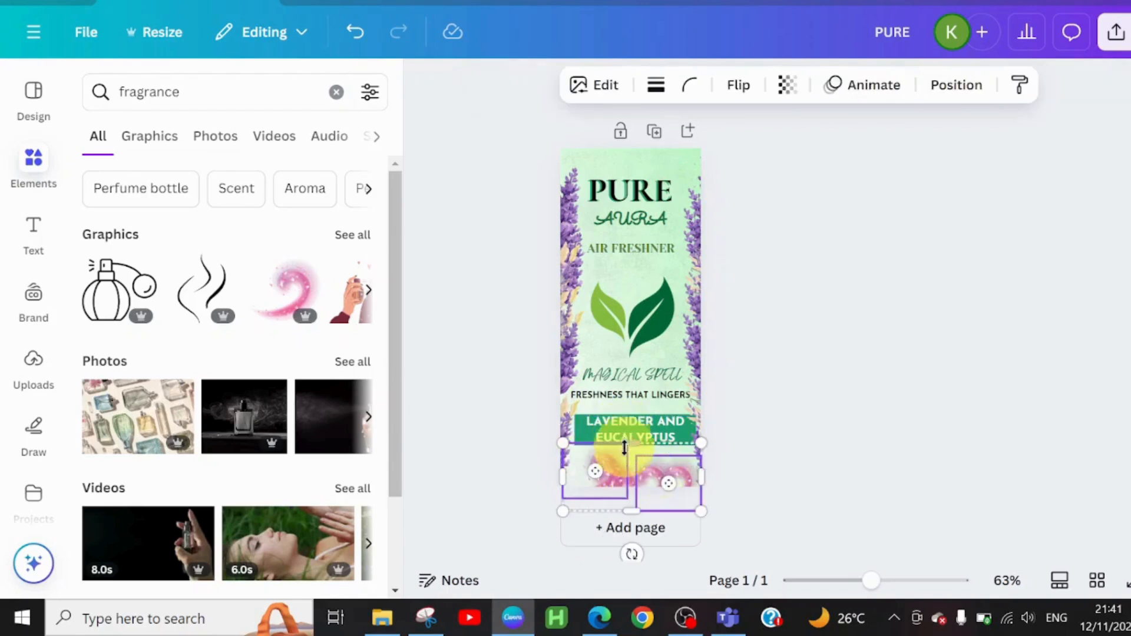
pyautogui.click(748, 84)
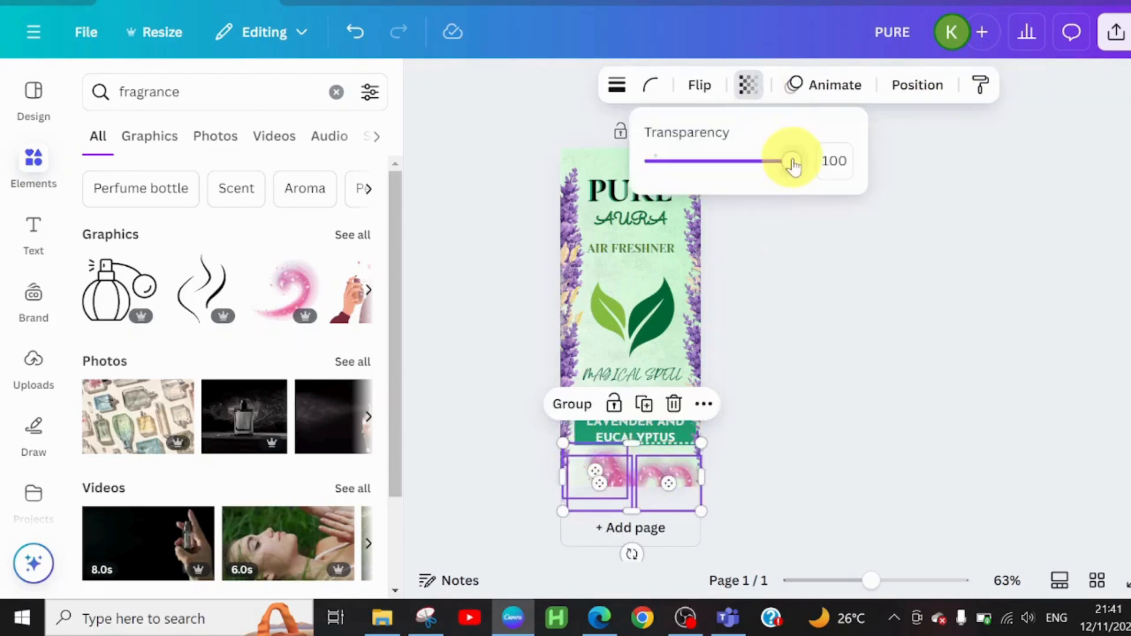
pyautogui.moveTo(793, 165); pyautogui.dragTo(718, 171)
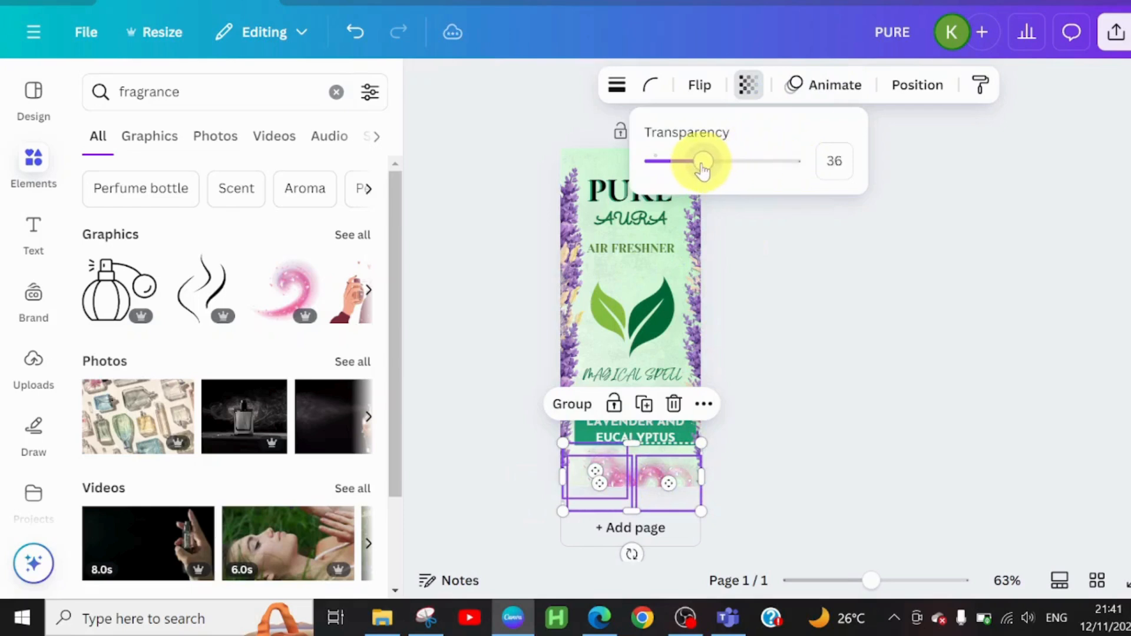
# Step: Set the transparency of the left border's upper lavender graphic to 45 and of its lower one to 25
pyautogui.click(570, 229)
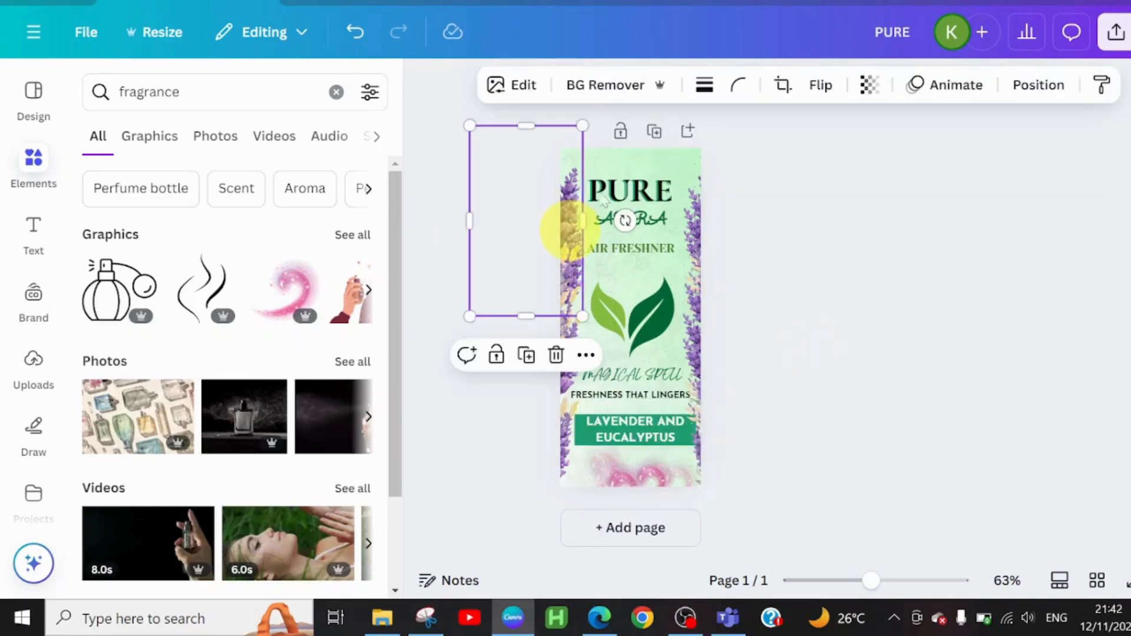
pyautogui.click(868, 94)
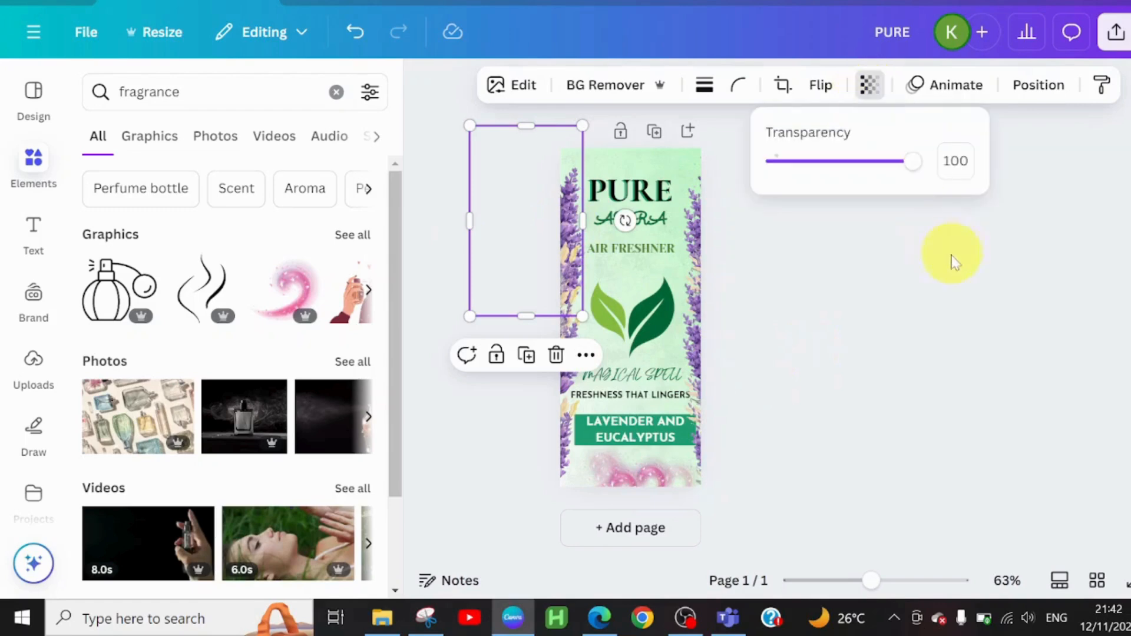
pyautogui.moveTo(912, 173); pyautogui.dragTo(847, 173)
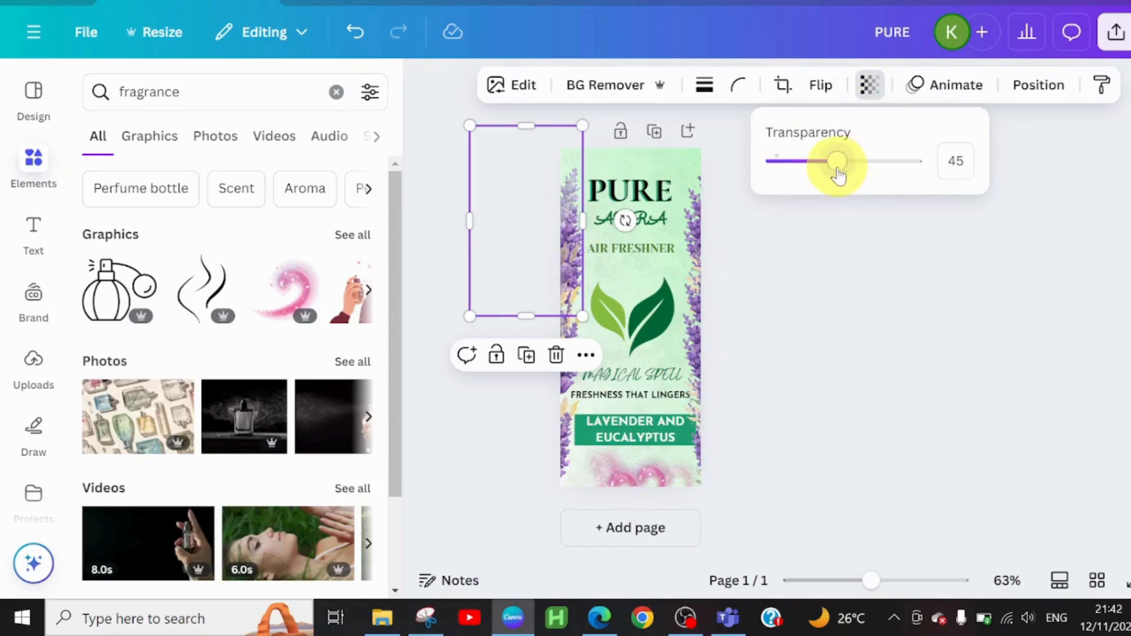
pyautogui.click(563, 395)
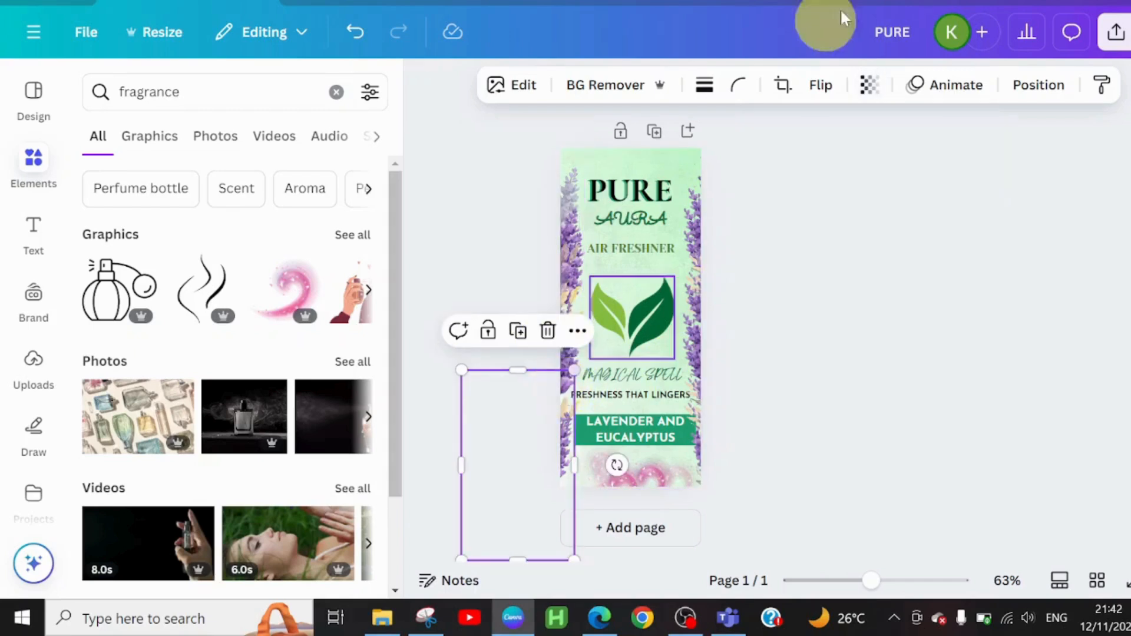
pyautogui.click(870, 86)
pyautogui.moveTo(911, 171); pyautogui.dragTo(811, 173)
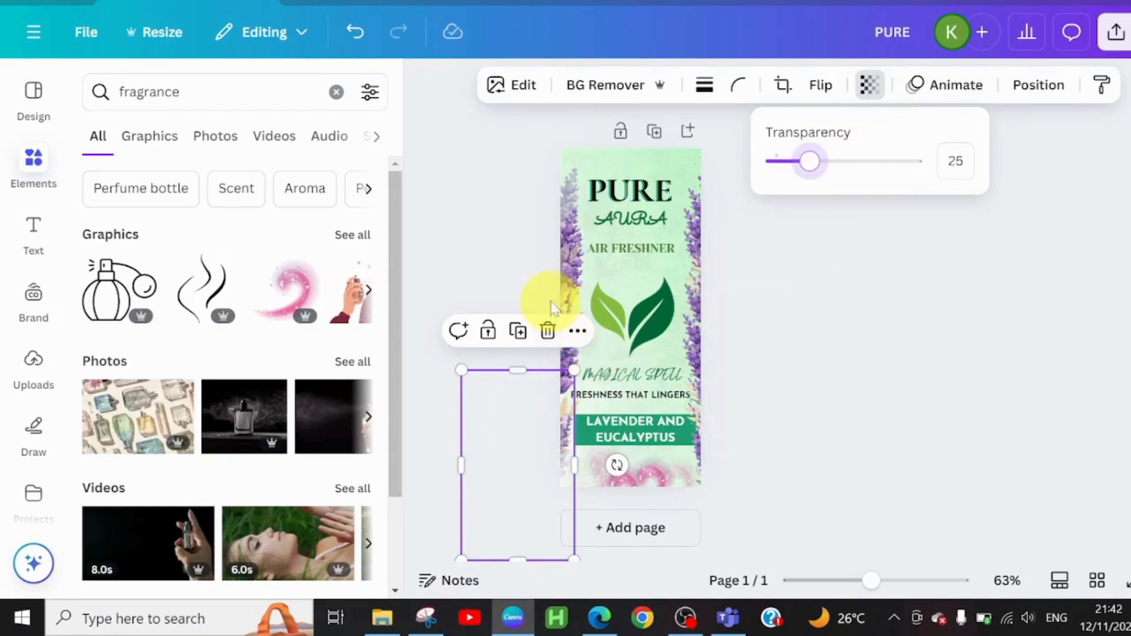
pyautogui.click(576, 297)
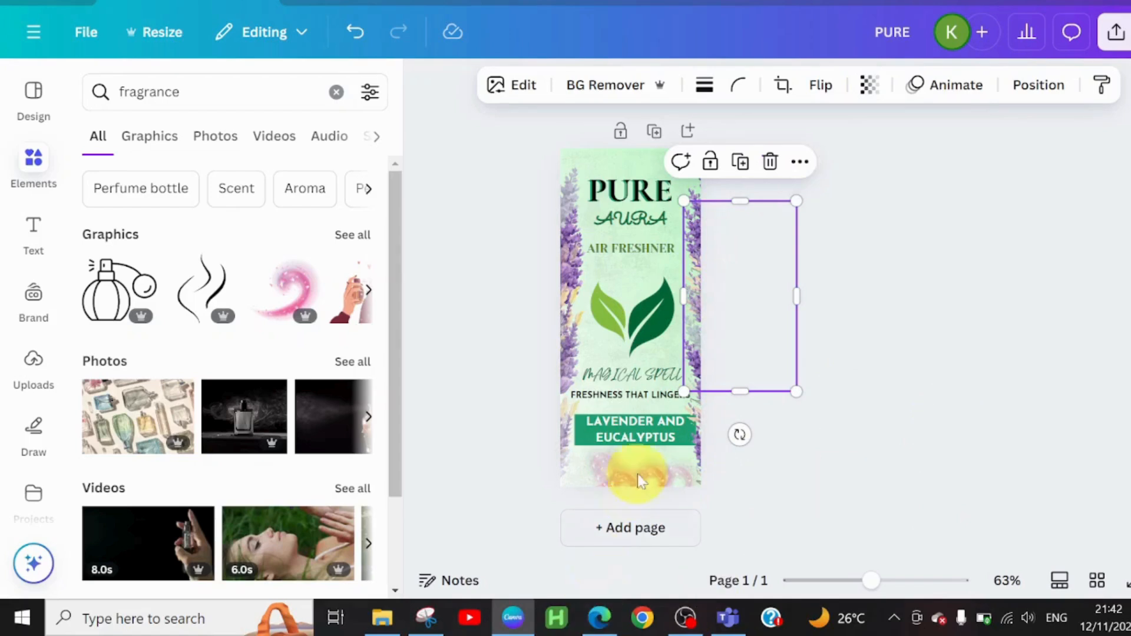
pyautogui.click(733, 462)
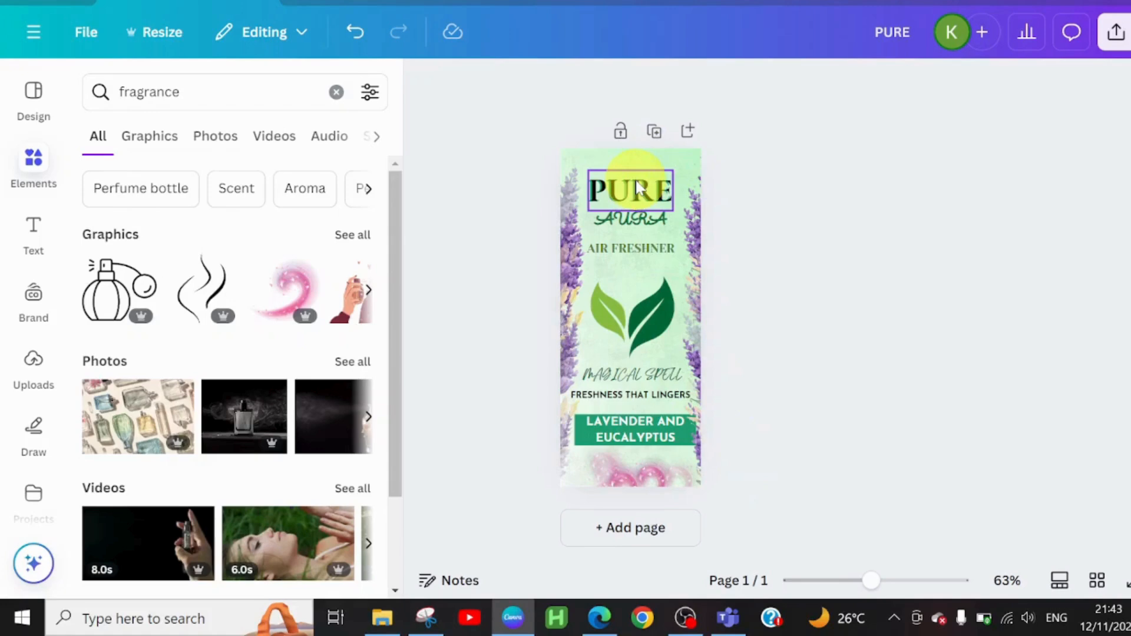
# Step: Align PURE, AURA, AIR FRESHNER, the leaf graphic, MAGICAL SPELL and FRESHNESS THAT LINGERS on a common horizontal center
pyautogui.click(639, 221)
pyautogui.keyDown('shift'); pyautogui.click(650, 189); pyautogui.keyUp('shift')
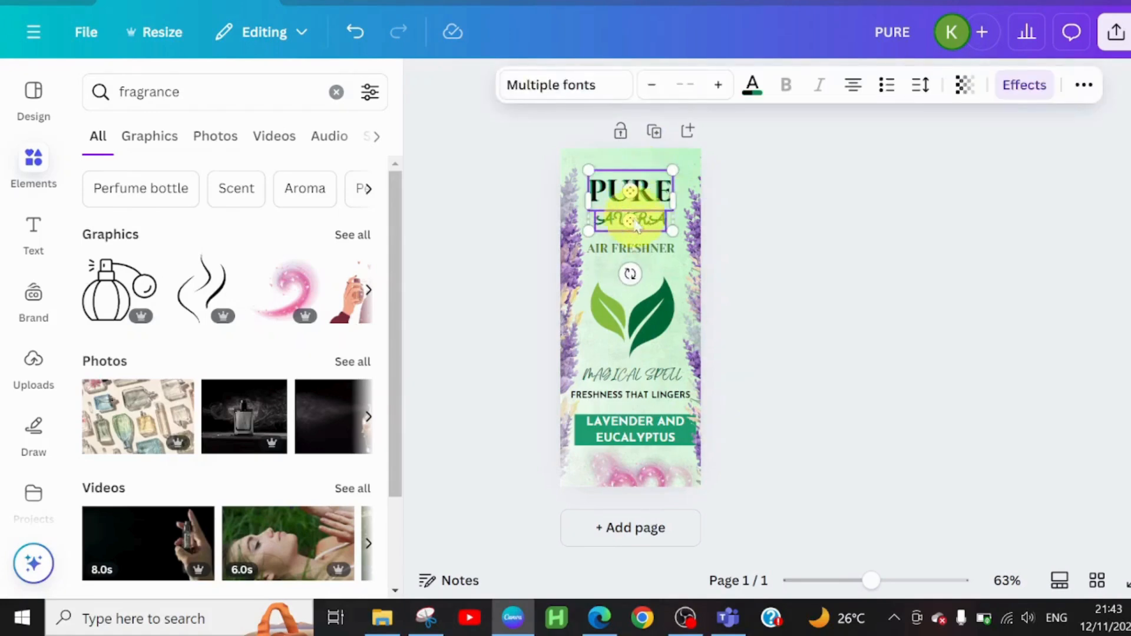
pyautogui.keyDown('shift'); pyautogui.click(622, 247); pyautogui.keyUp('shift')
pyautogui.keyDown('shift'); pyautogui.click(620, 316); pyautogui.keyUp('shift')
pyautogui.keyDown('shift'); pyautogui.click(631, 375); pyautogui.keyUp('shift')
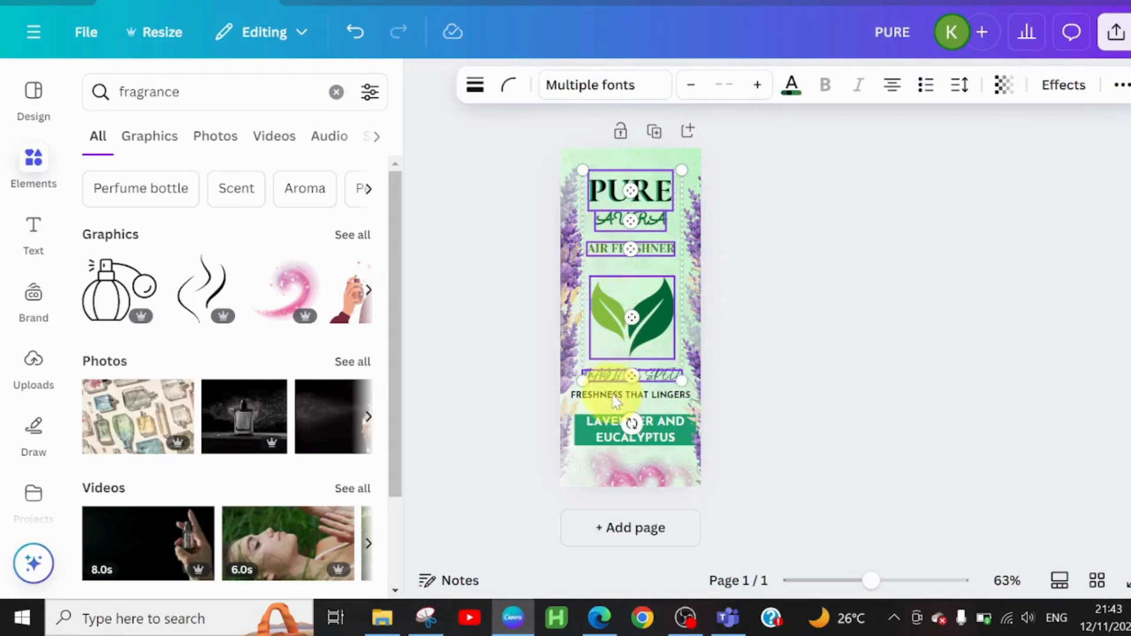
pyautogui.keyDown('shift'); pyautogui.click(630, 394); pyautogui.keyUp('shift')
pyautogui.click(716, 131)
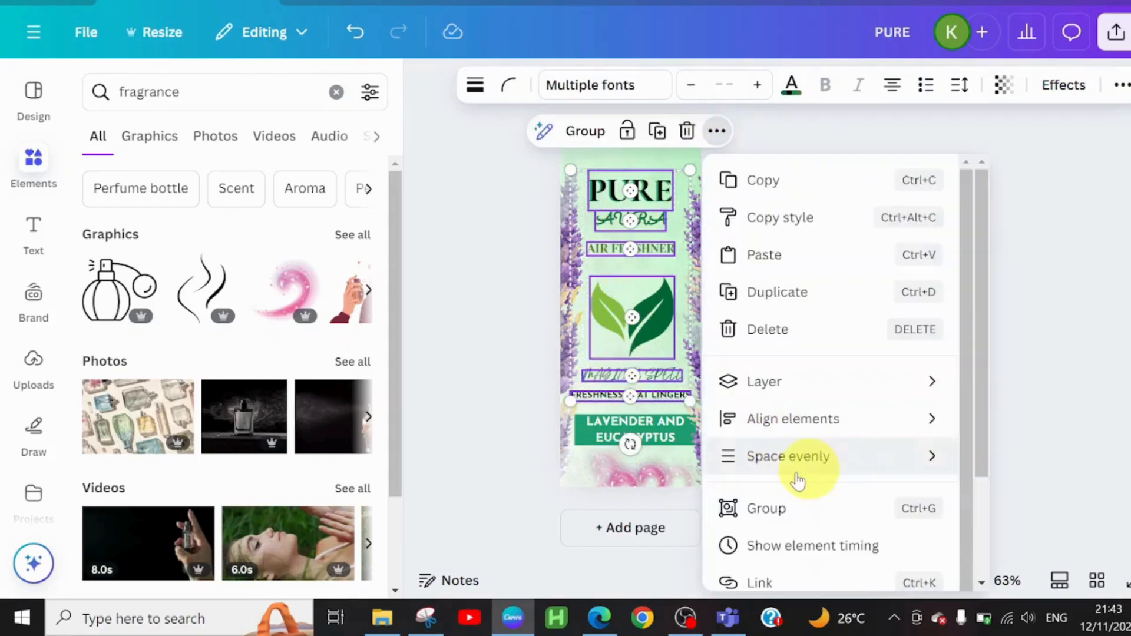
pyautogui.moveTo(846, 434)
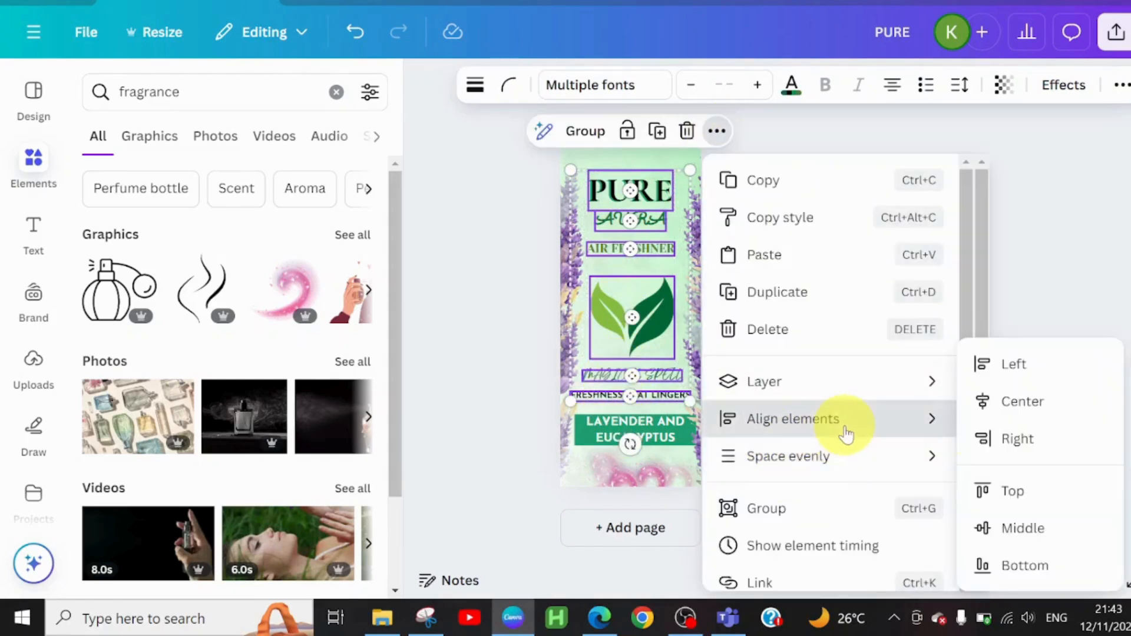
pyautogui.click(1053, 406)
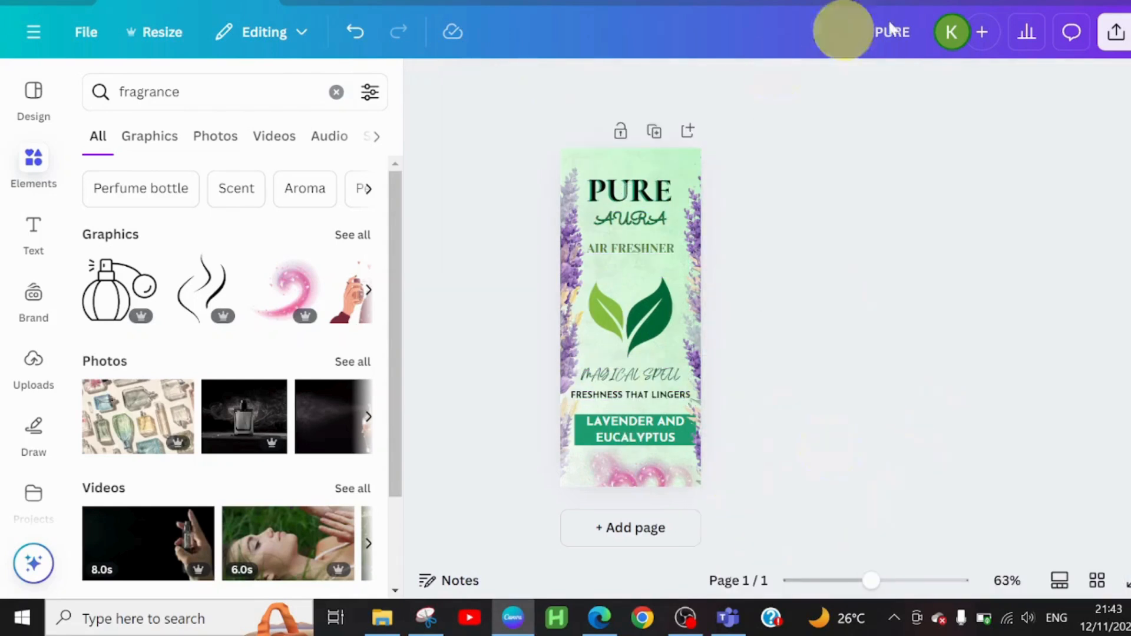
# Step: Download the finished label as a PNG file at 750 × 1,800 px
pyautogui.click(1115, 34)
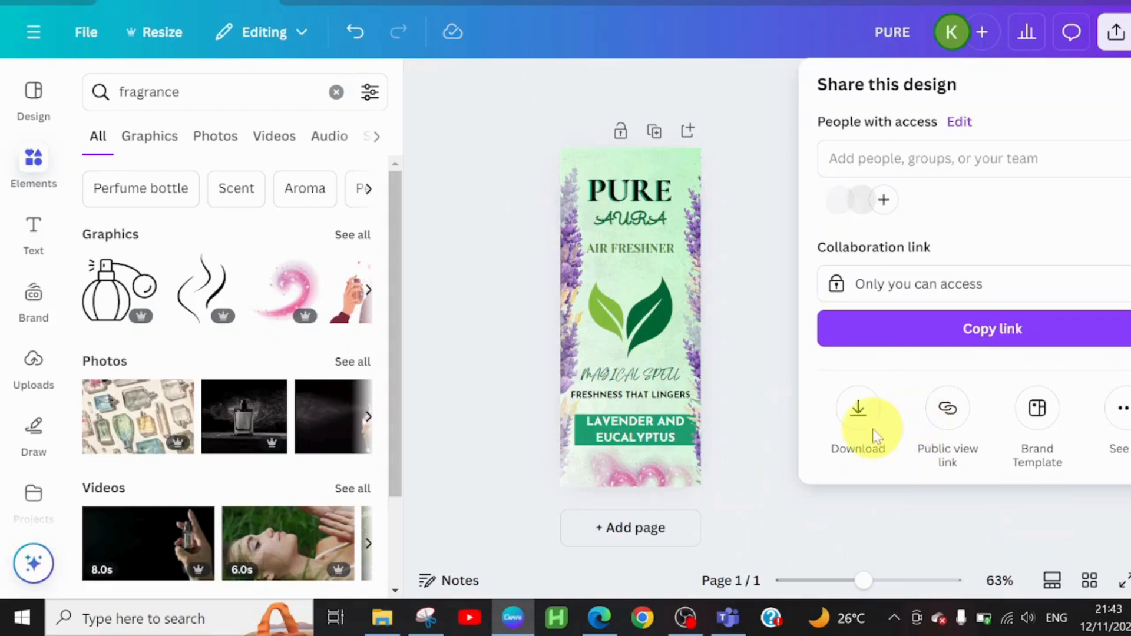
pyautogui.click(857, 410)
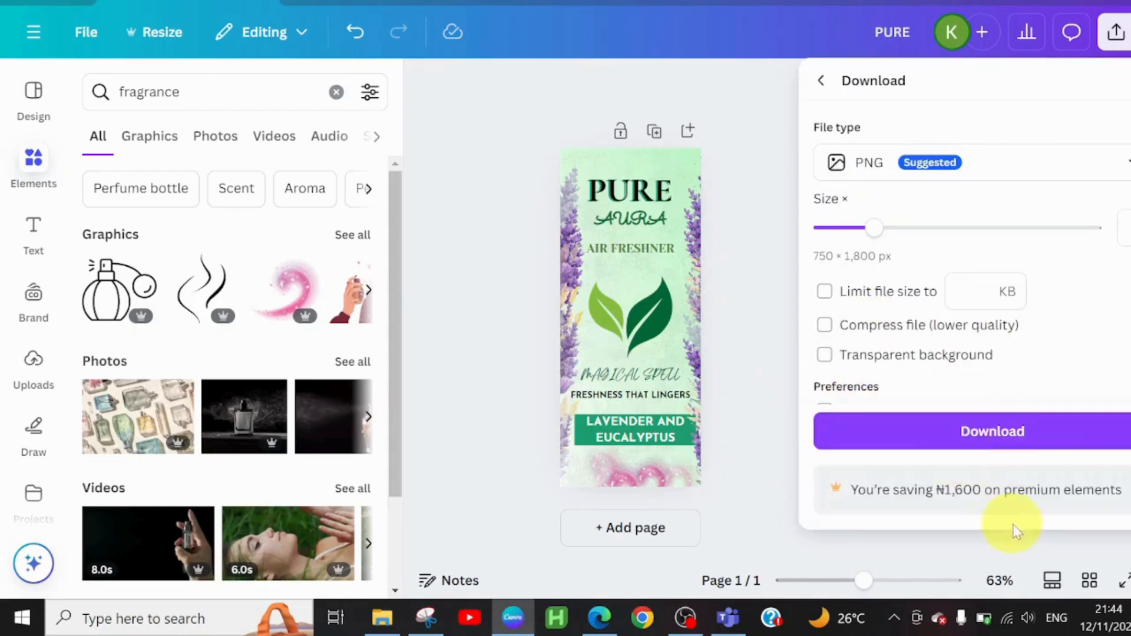
pyautogui.click(992, 430)
pyautogui.press('Return')
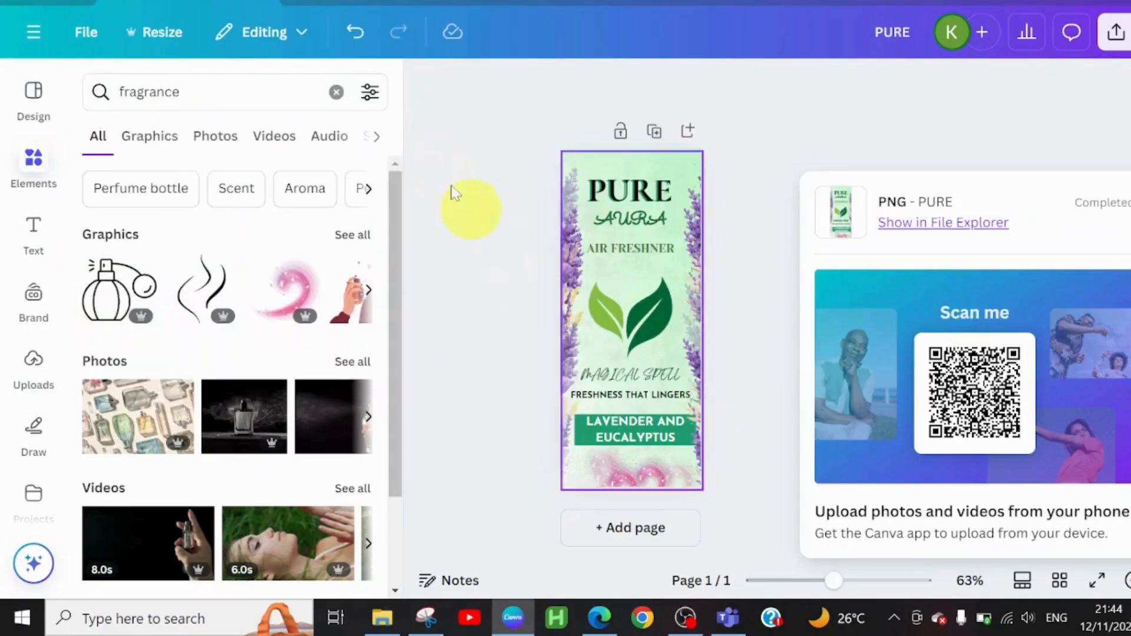
pyautogui.click(443, 163)
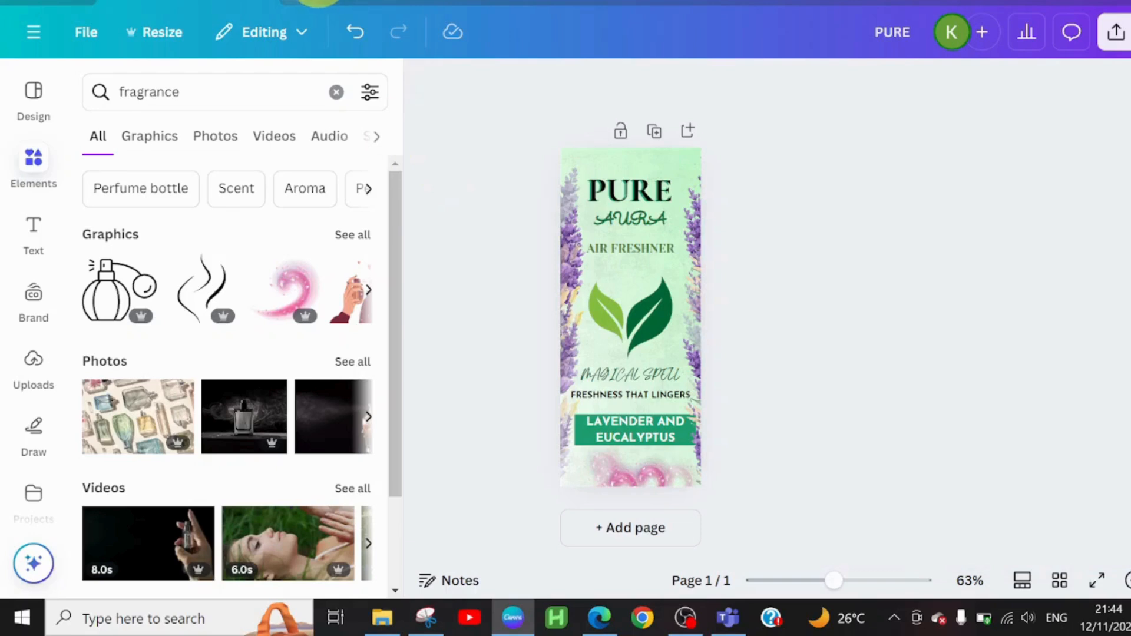
# Step: Create a new blank design of the Label (Landscape) type
pyautogui.click(306, 1)
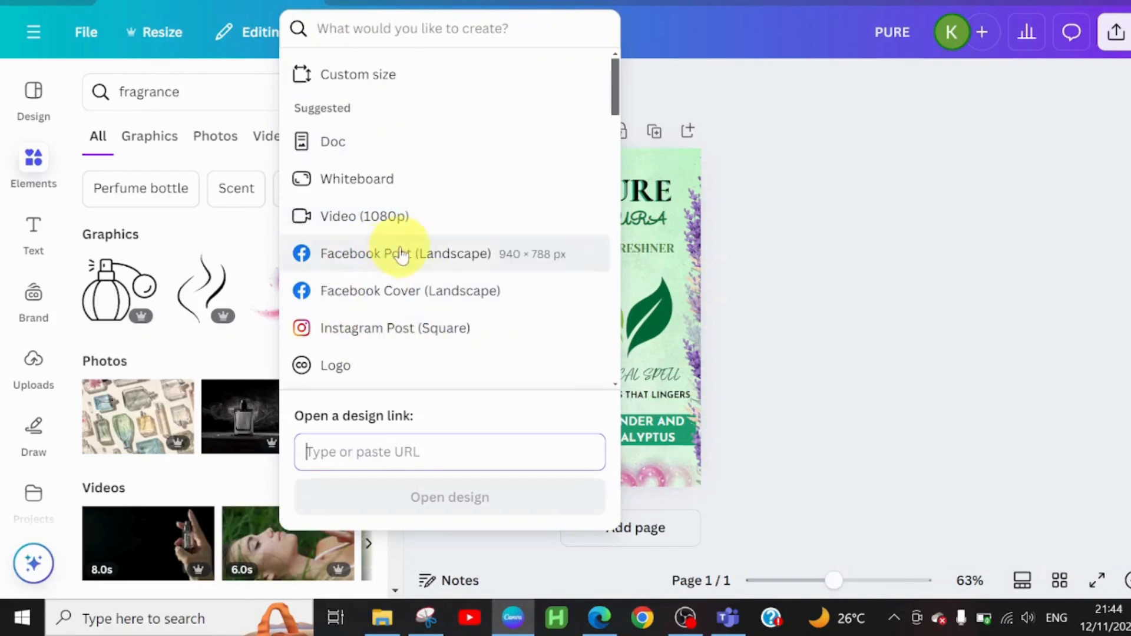
pyautogui.click(416, 31)
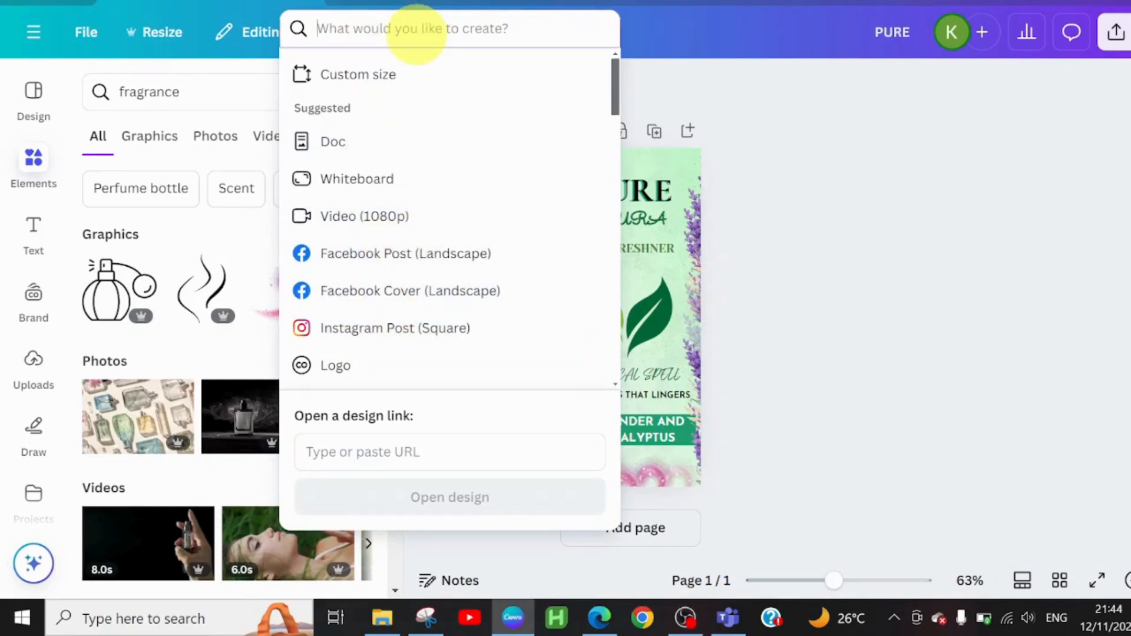
pyautogui.write('LABEL')
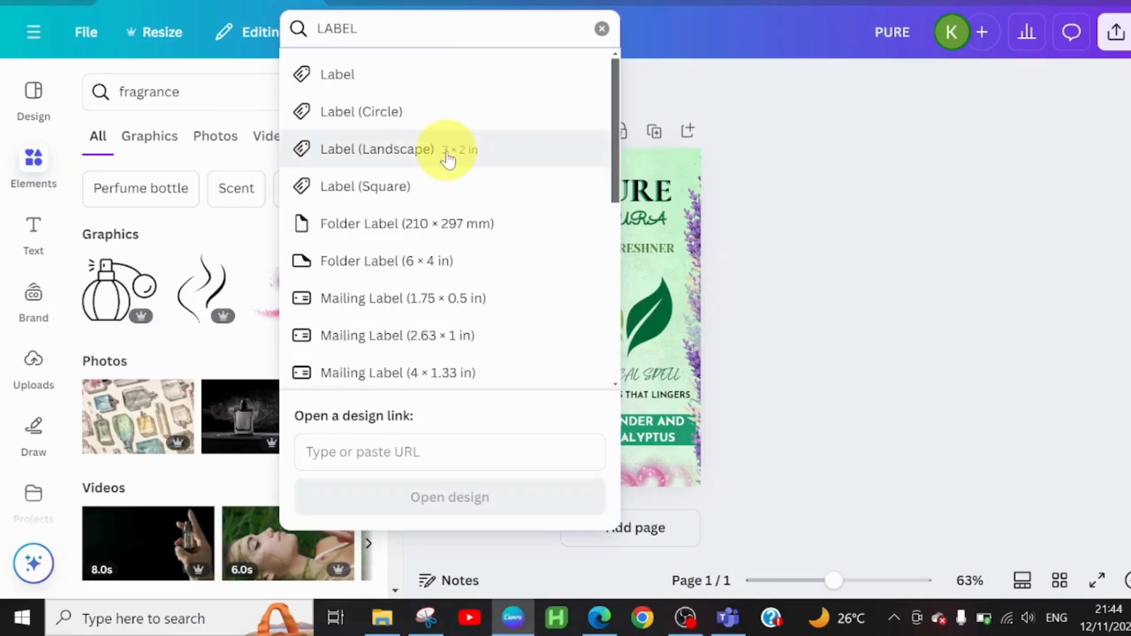
pyautogui.click(447, 155)
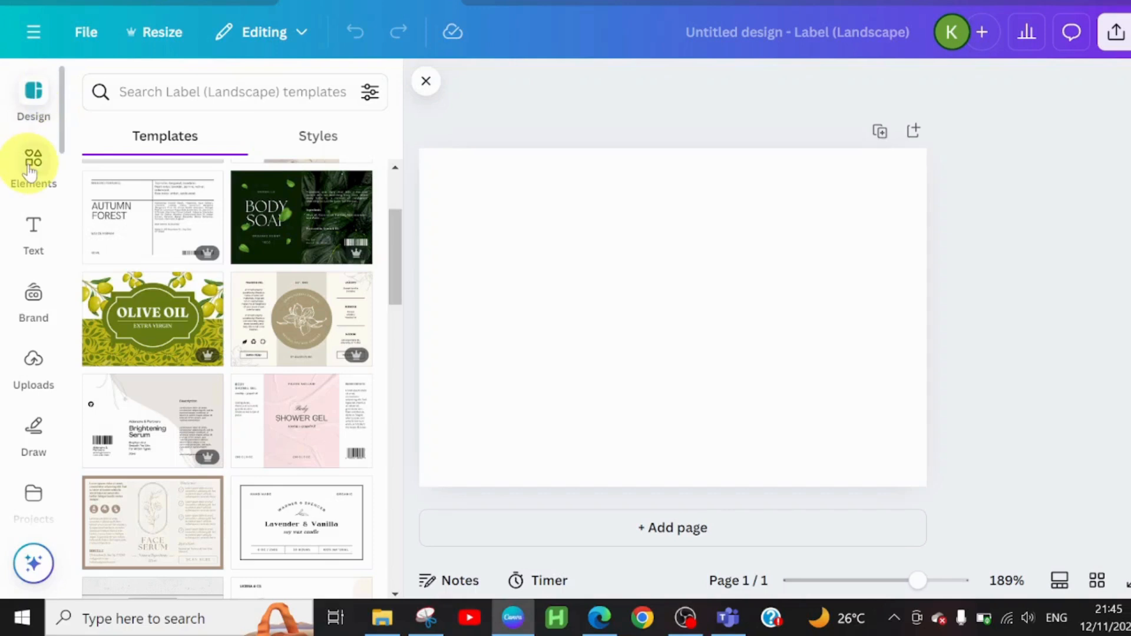
# Step: Show the full collection of mockups among the design elements
pyautogui.click(31, 168)
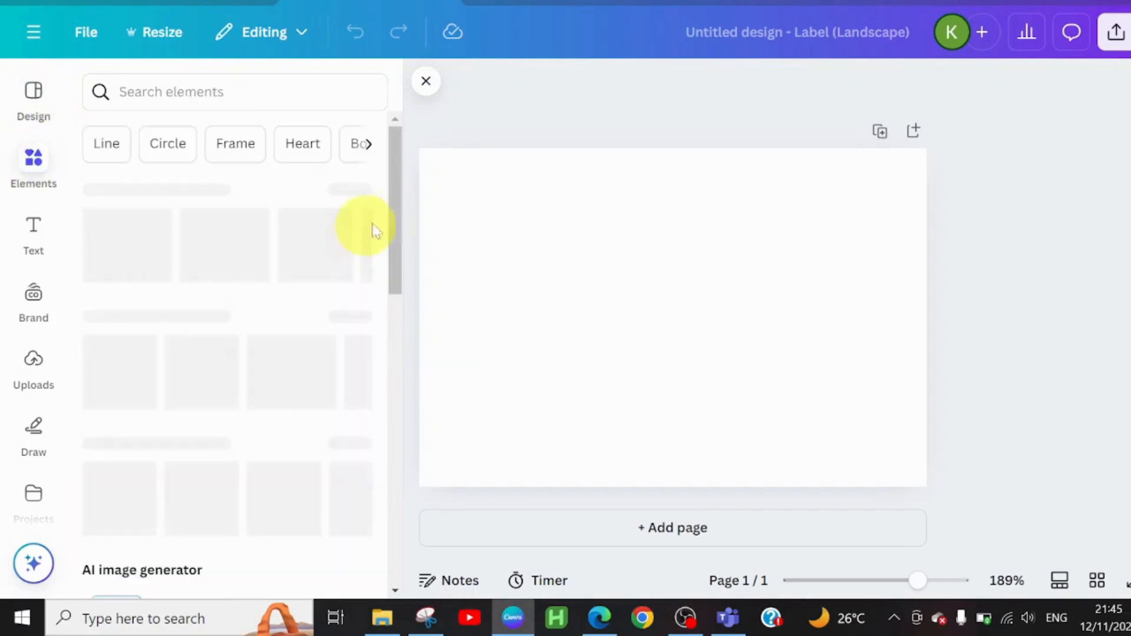
pyautogui.moveTo(395, 223); pyautogui.dragTo(451, 441)
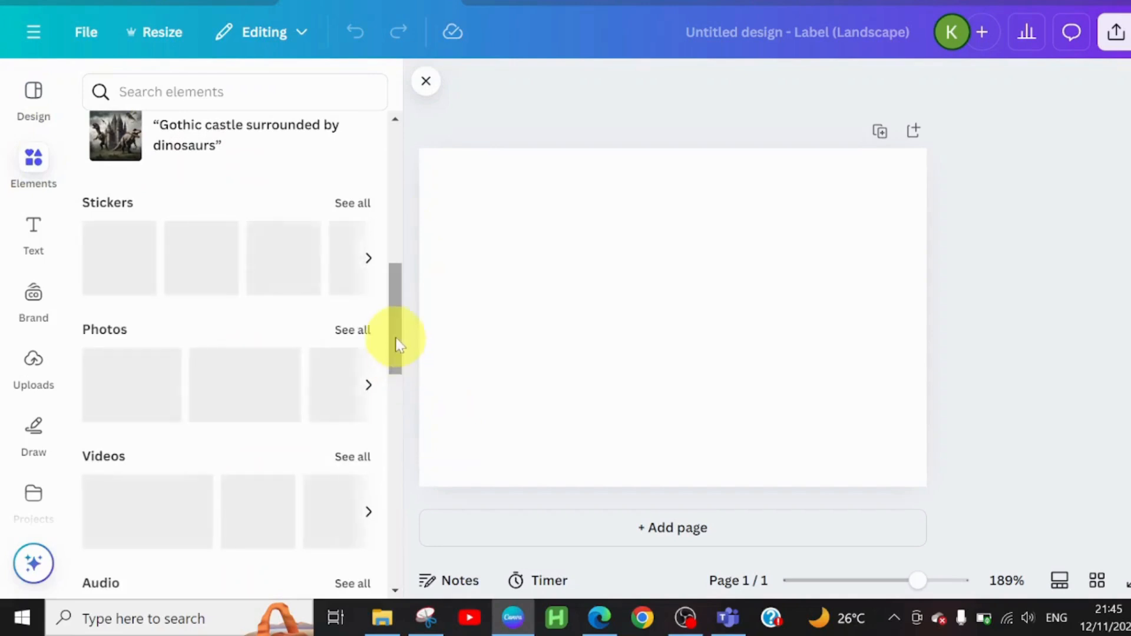
pyautogui.moveTo(396, 344); pyautogui.dragTo(436, 598)
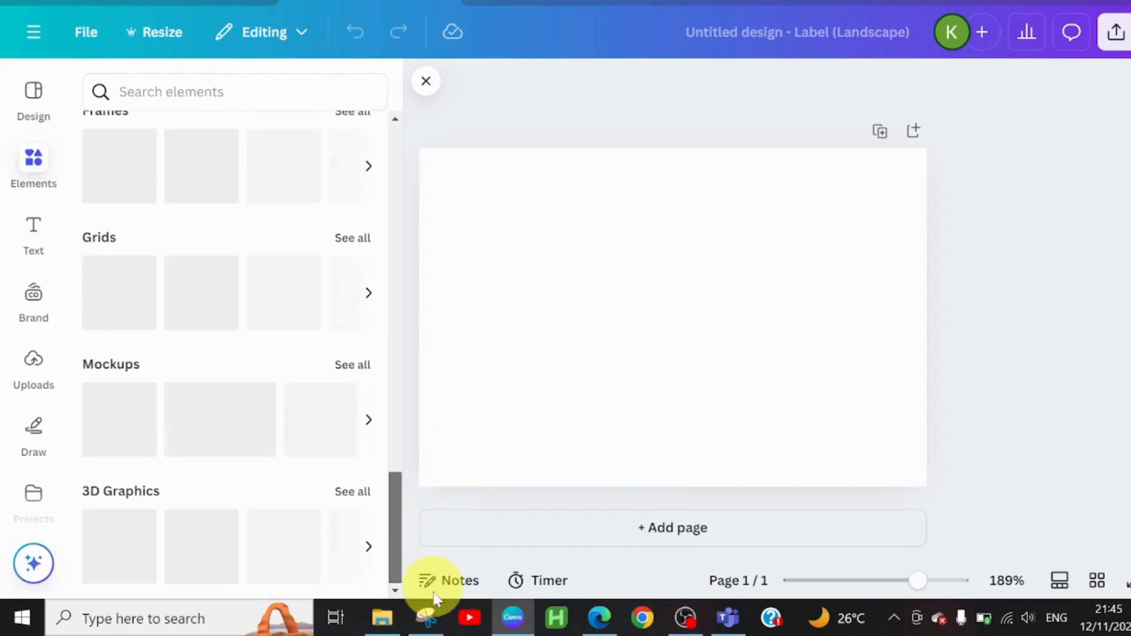
pyautogui.click(352, 370)
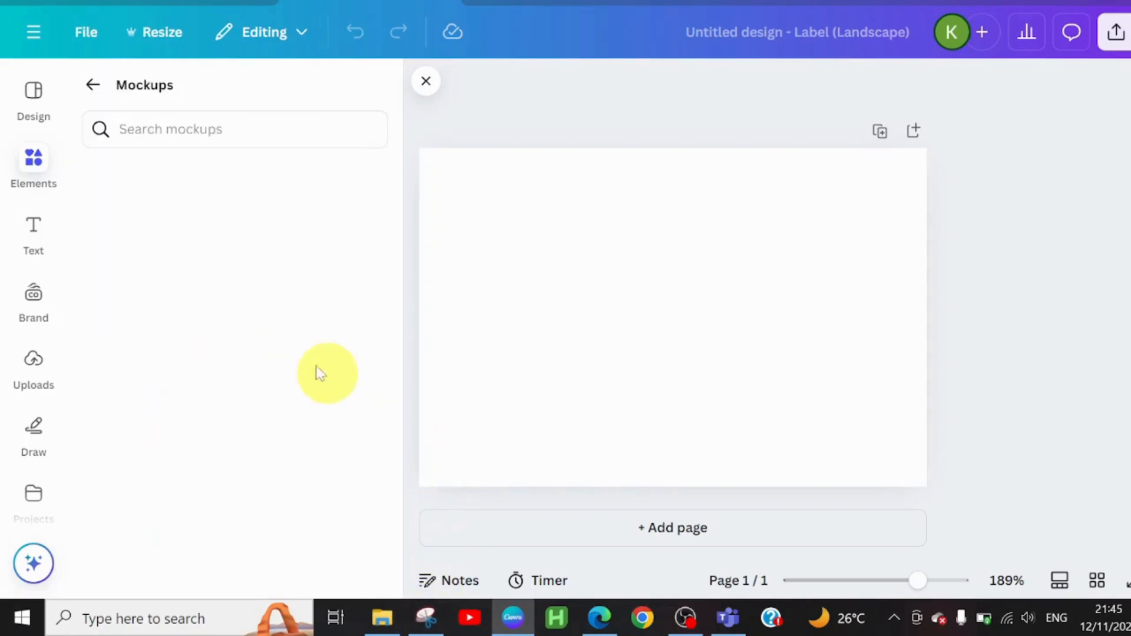
# Step: Search for cosmetics mockups, place the gray-background hand-held spray bottle mockup on the page and enlarge it to cover the page height
pyautogui.click(183, 126)
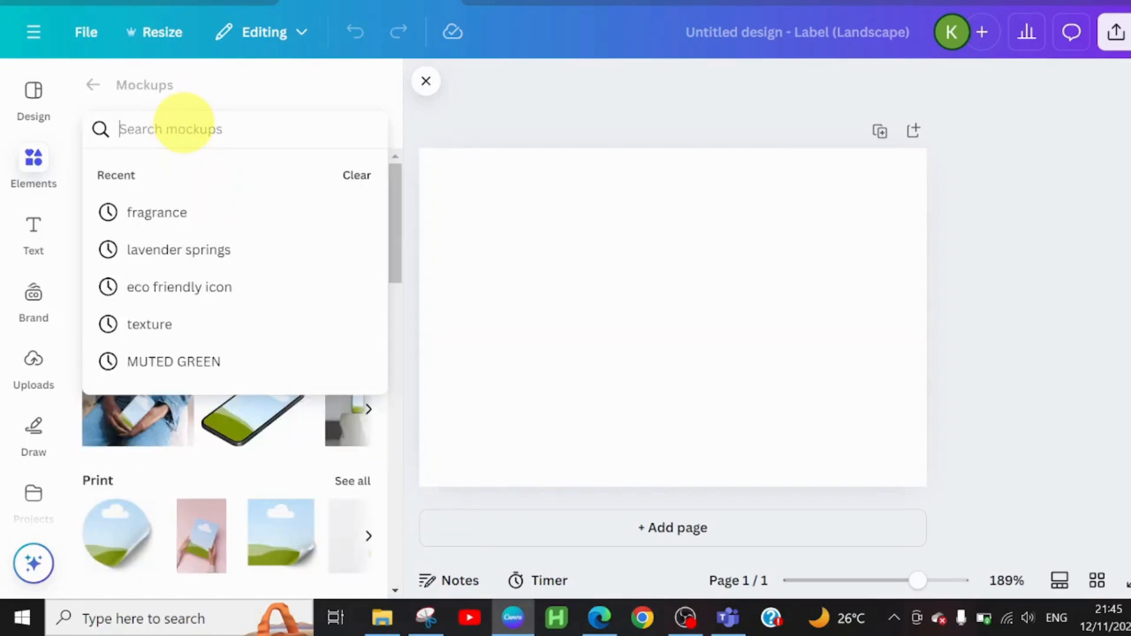
pyautogui.write('co')
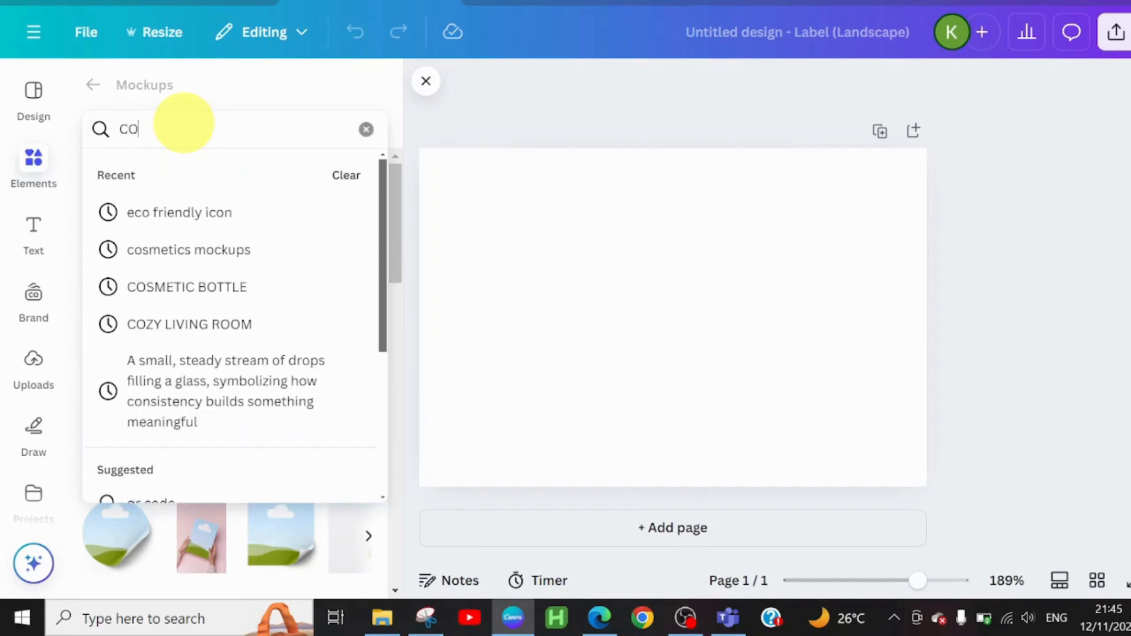
pyautogui.click(163, 264)
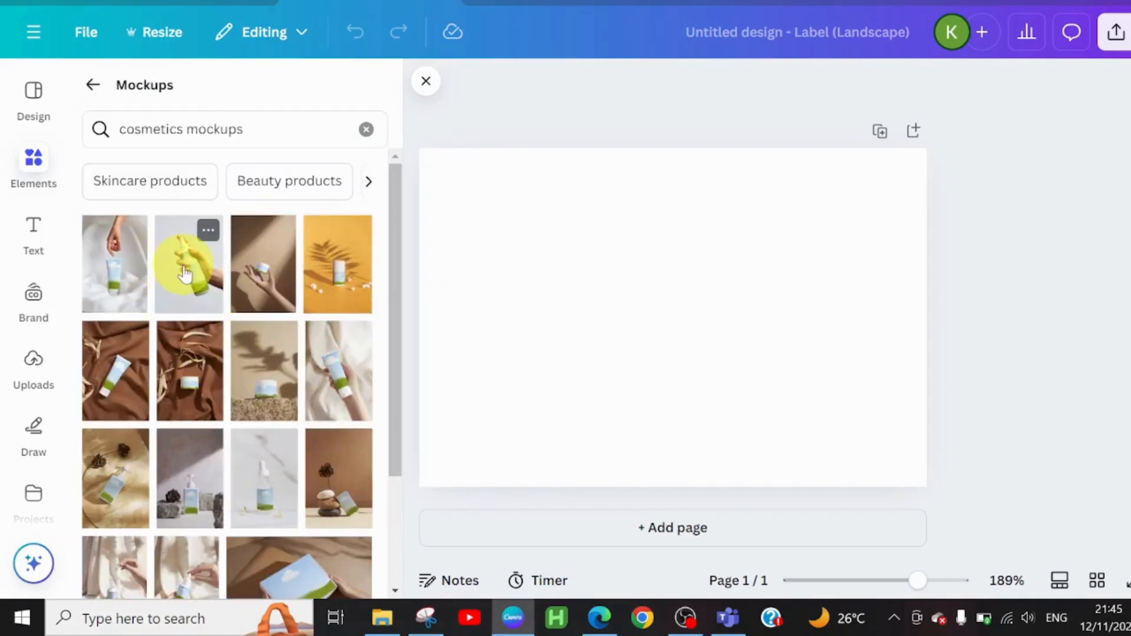
pyautogui.click(185, 272)
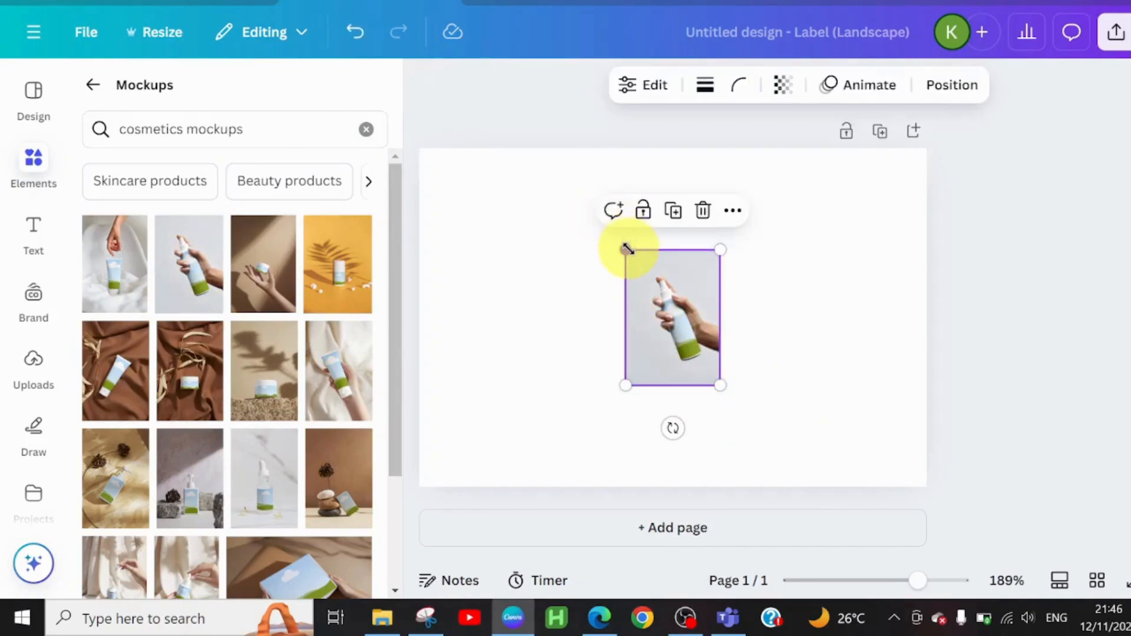
pyautogui.moveTo(627, 248); pyautogui.dragTo(474, 195)
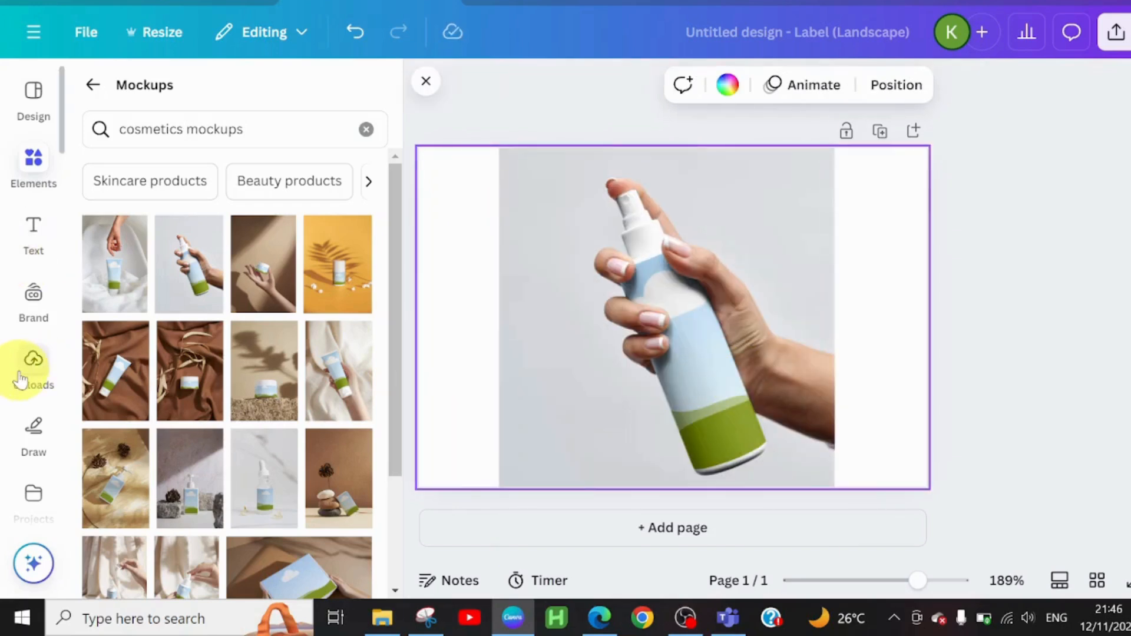
# Step: Upload the label image "25 by 6" from the Downloads folder
pyautogui.click(20, 380)
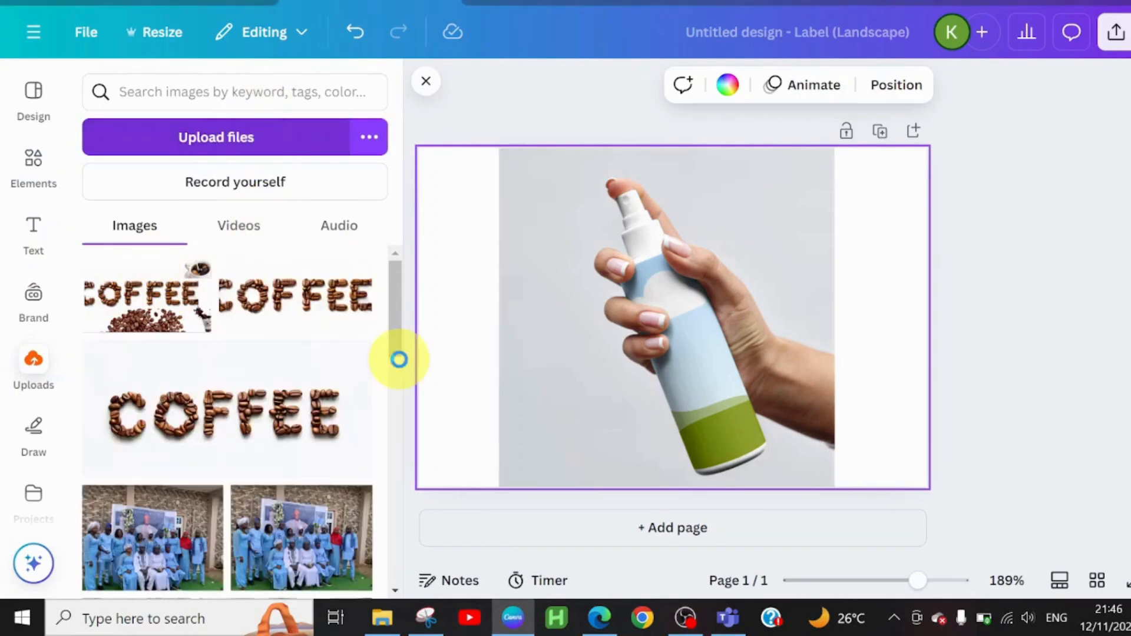
pyautogui.click(200, 135)
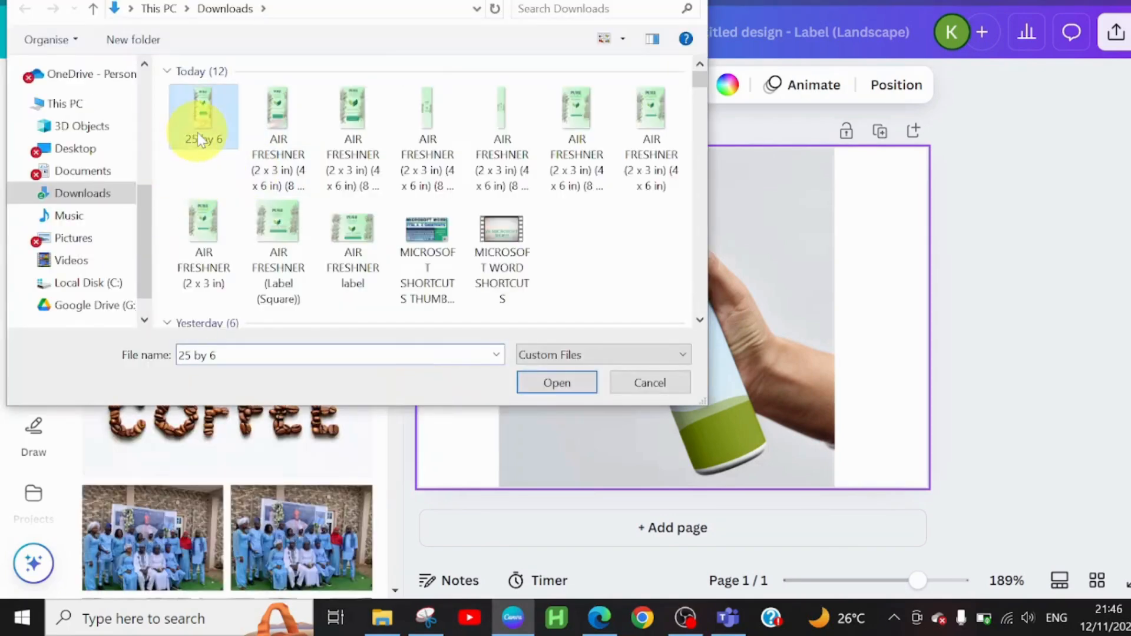
pyautogui.click(565, 389)
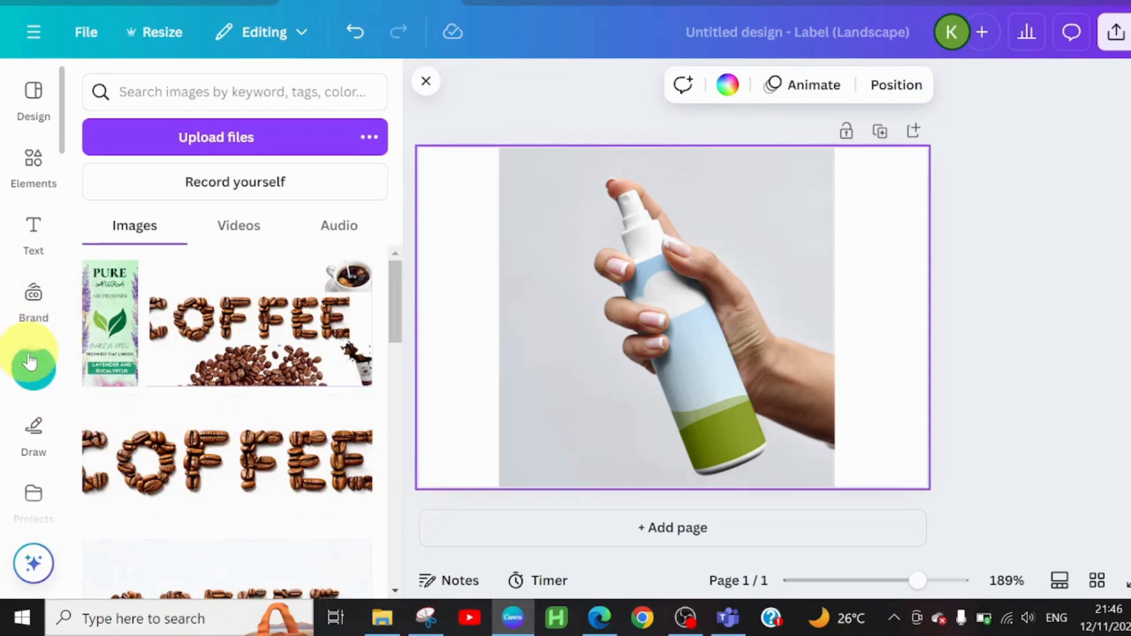
# Step: Add the uploaded PURE AURA label to the page, tilt it and drop it into the spray bottle mockup so it wraps the bottle
pyautogui.click(106, 346)
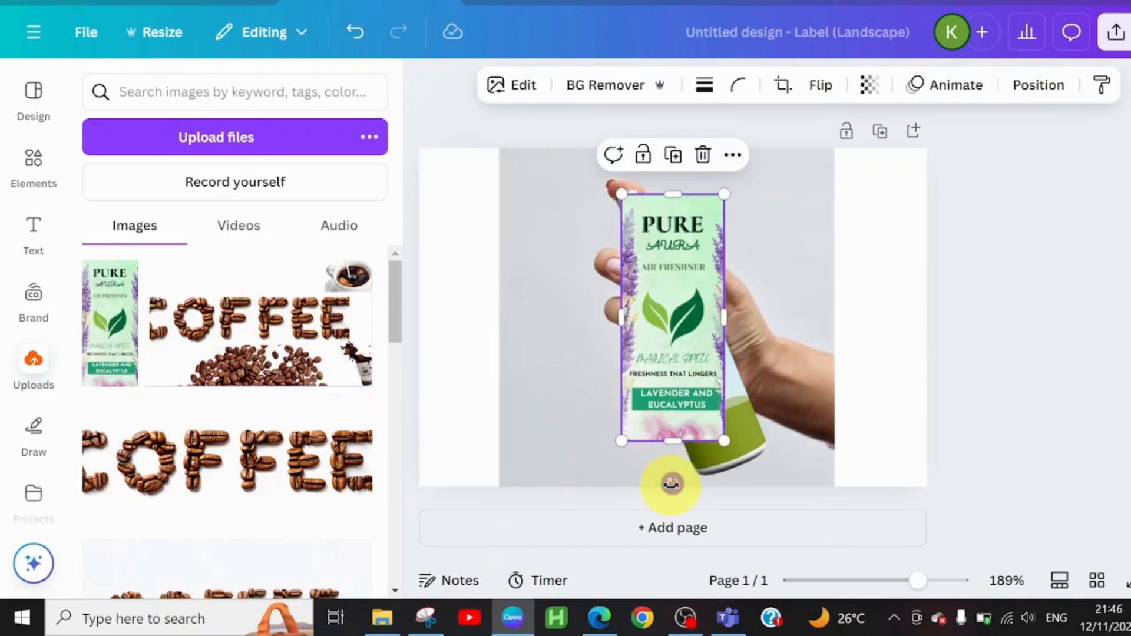
pyautogui.moveTo(684, 489); pyautogui.dragTo(740, 503)
pyautogui.moveTo(675, 327); pyautogui.dragTo(708, 384)
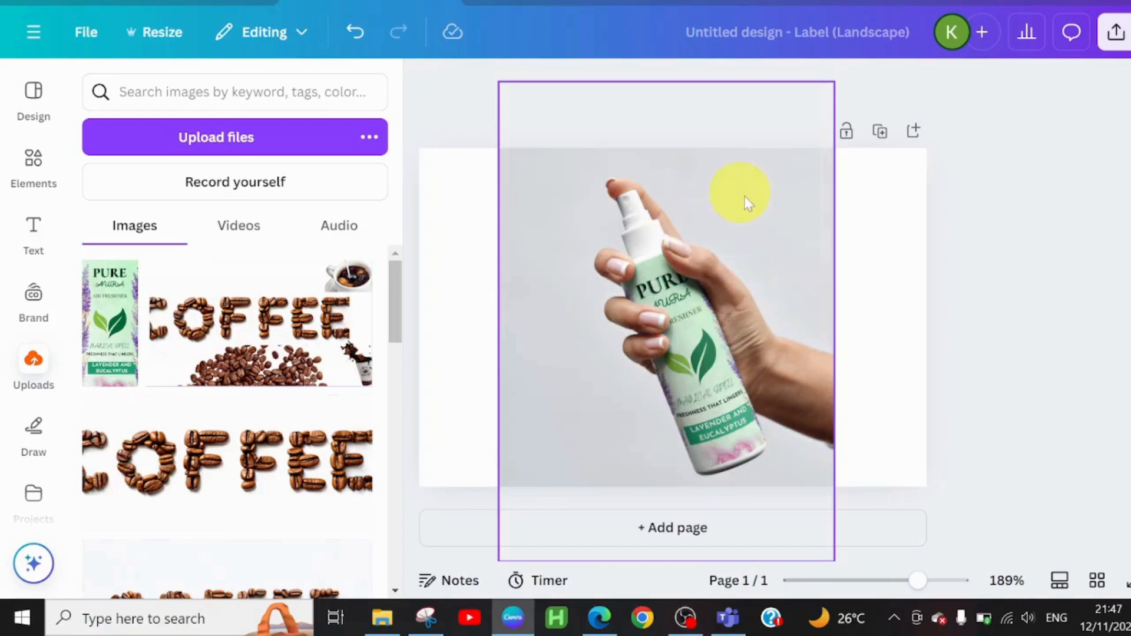
pyautogui.click(764, 209)
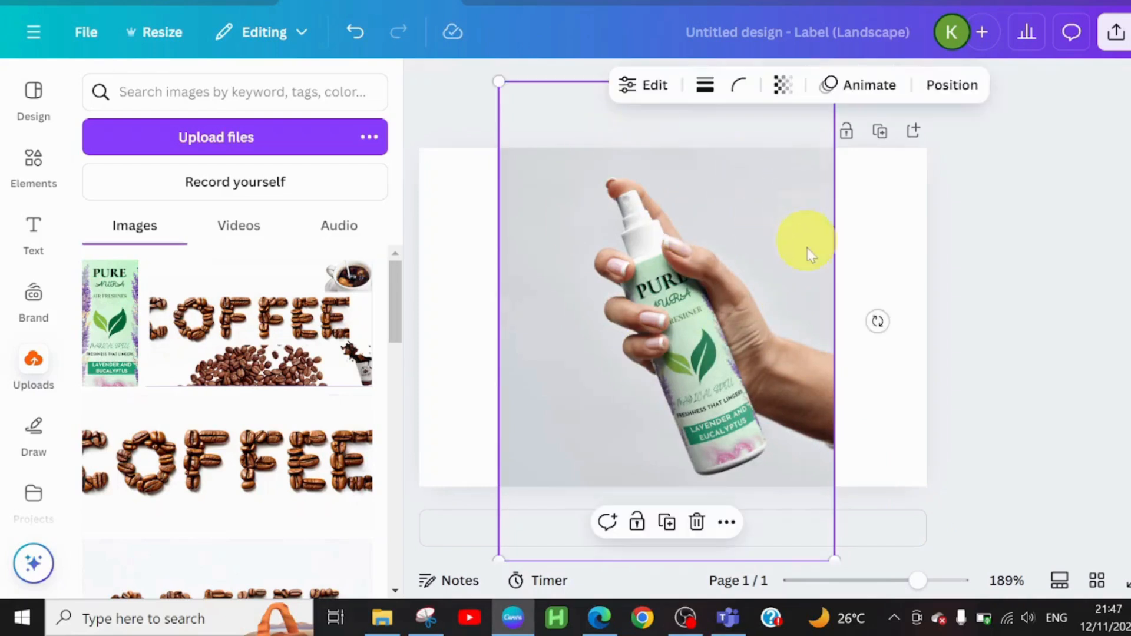
pyautogui.click(458, 356)
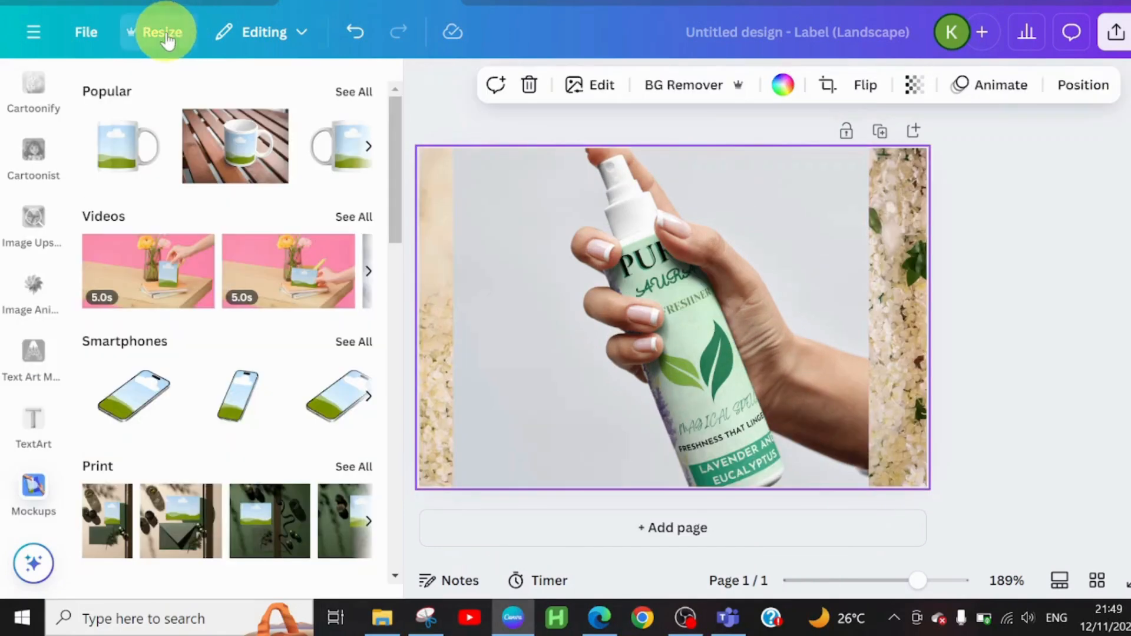
# Step: Create a copy of the design resized to Label (Square), 2 × 2 in, and open the copy
pyautogui.click(165, 38)
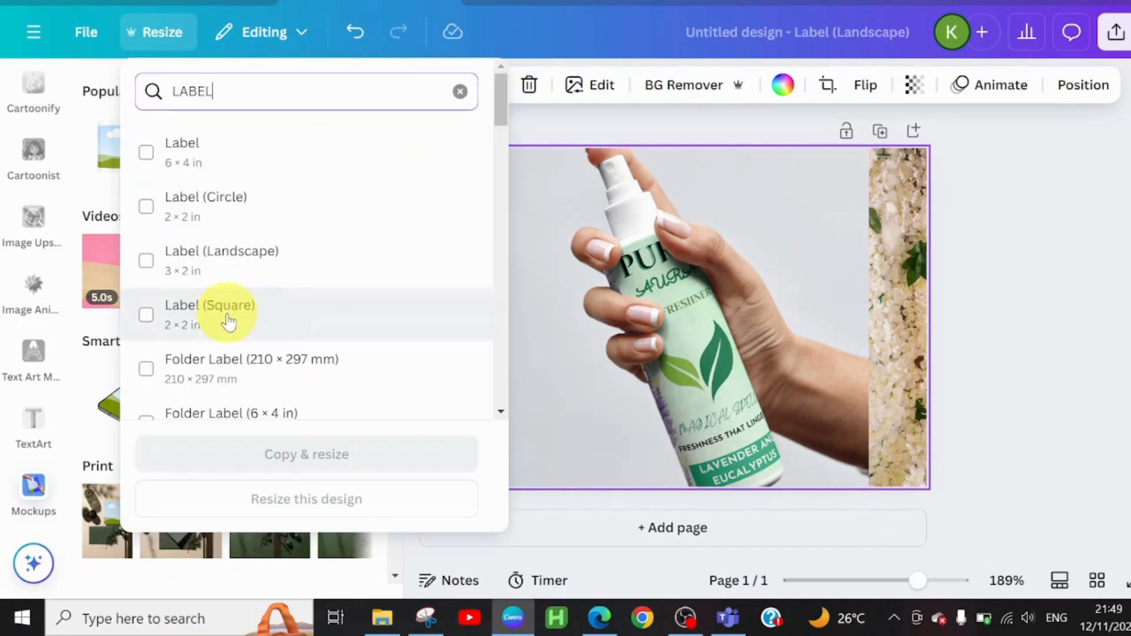
pyautogui.click(229, 321)
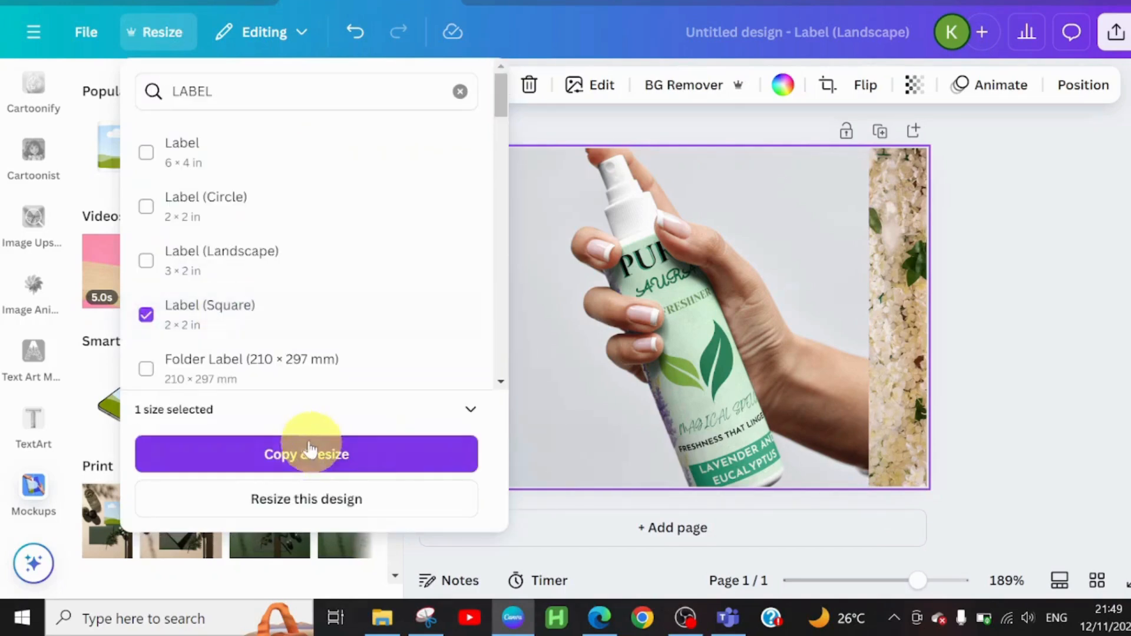
pyautogui.click(295, 501)
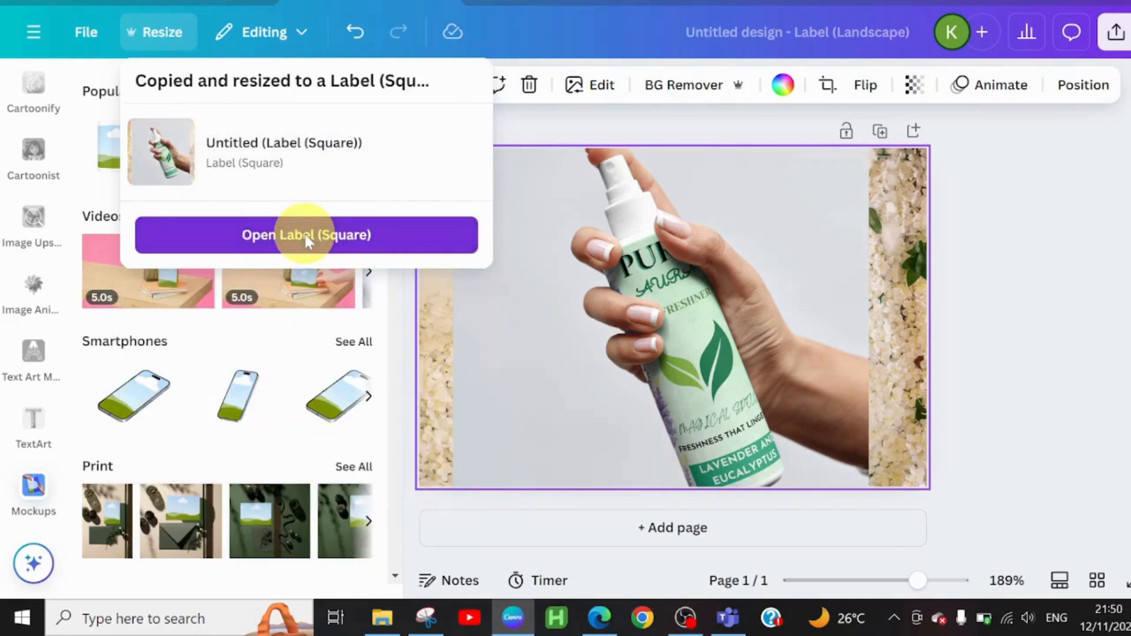
pyautogui.click(305, 234)
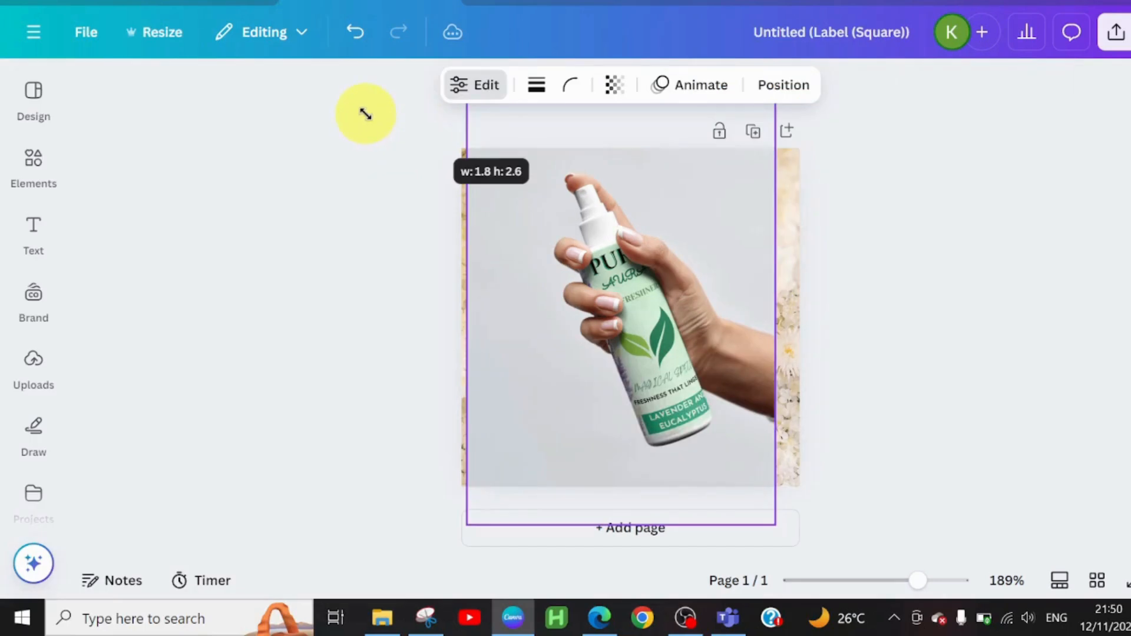
# Step: Enlarge the spray bottle mockup in the square design until it covers the whole page, including the floral background strips
pyautogui.moveTo(365, 114); pyautogui.dragTo(359, 68)
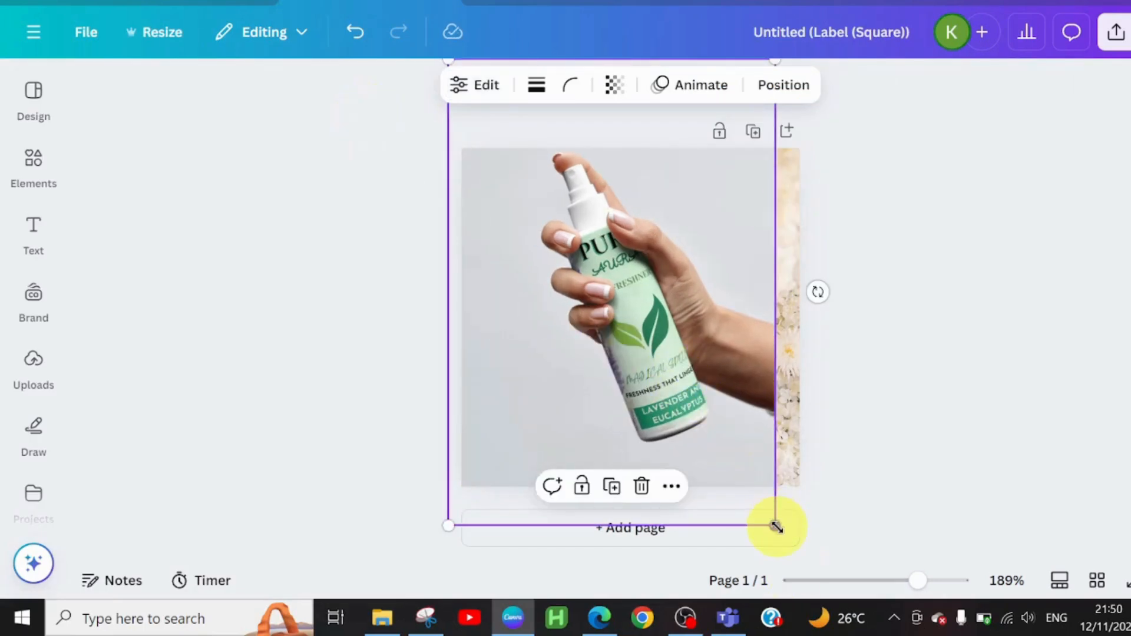
pyautogui.moveTo(776, 526); pyautogui.dragTo(854, 531)
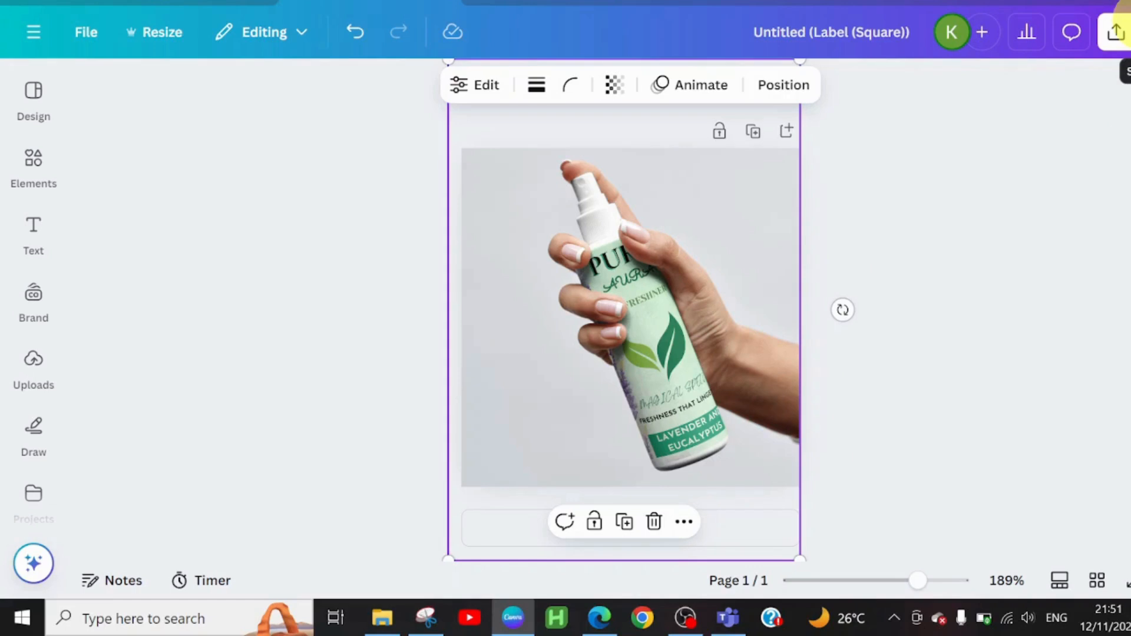
# Step: Set up the square mockup's download as a 600 × 600 px PNG with a transparent background
pyautogui.click(1116, 26)
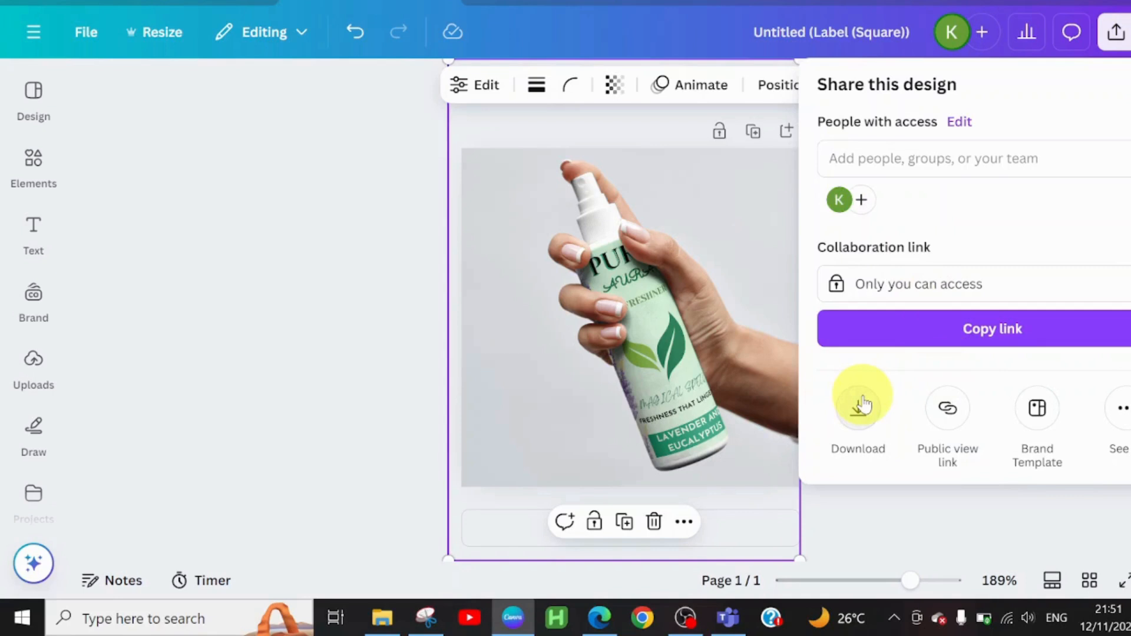
pyautogui.click(862, 406)
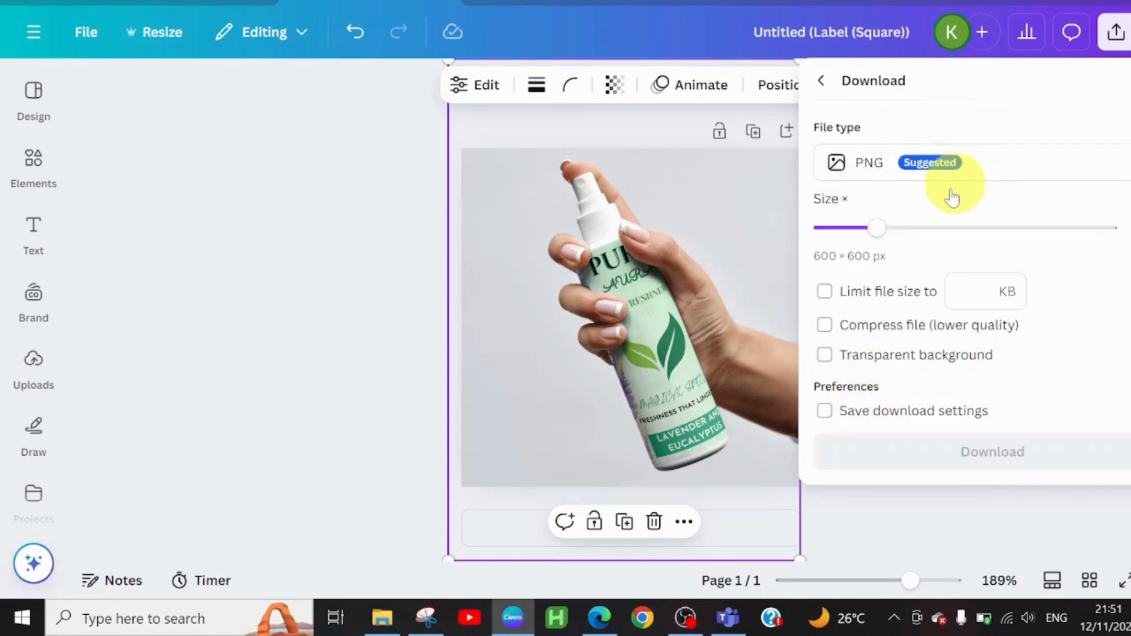
pyautogui.click(824, 355)
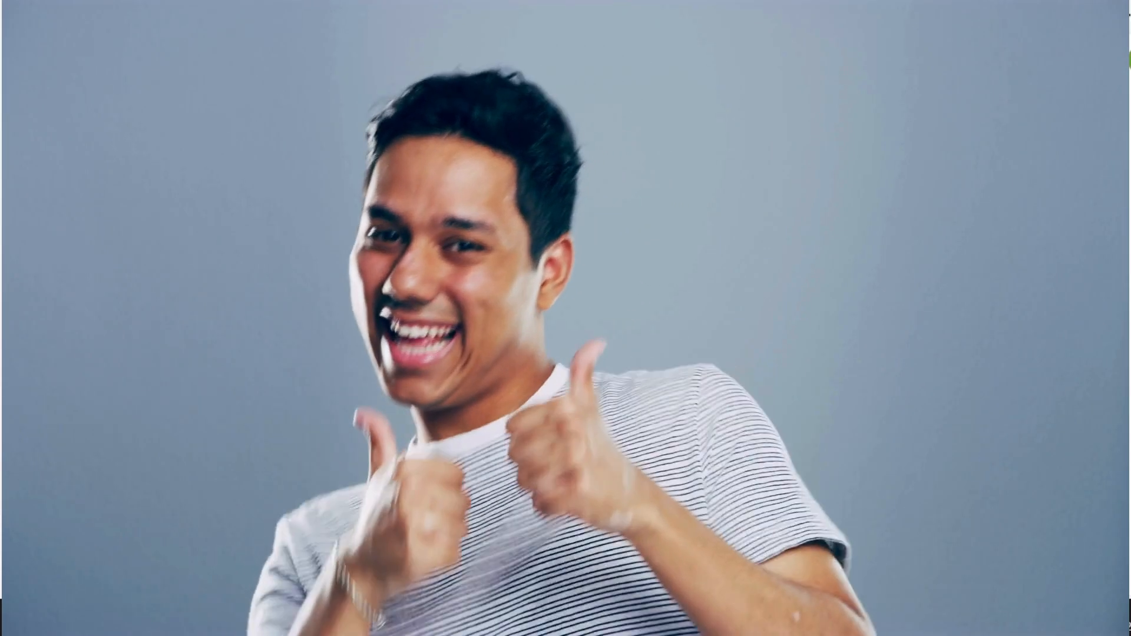